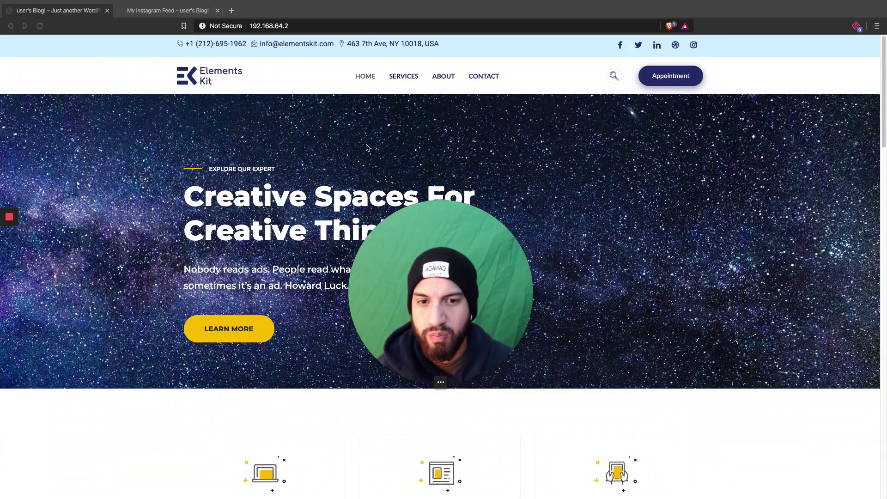
Step: Go to 192.168.64.2/wp to reach the WordPress login page
{"action": "left_click", "coordinate": [332, 28]}
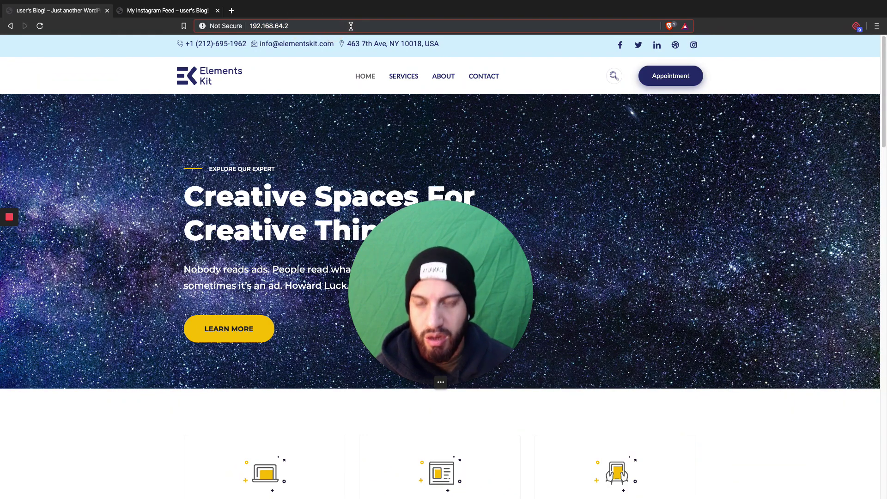
{"action": "type", "text": "/wp"}
{"action": "key", "text": "Return"}
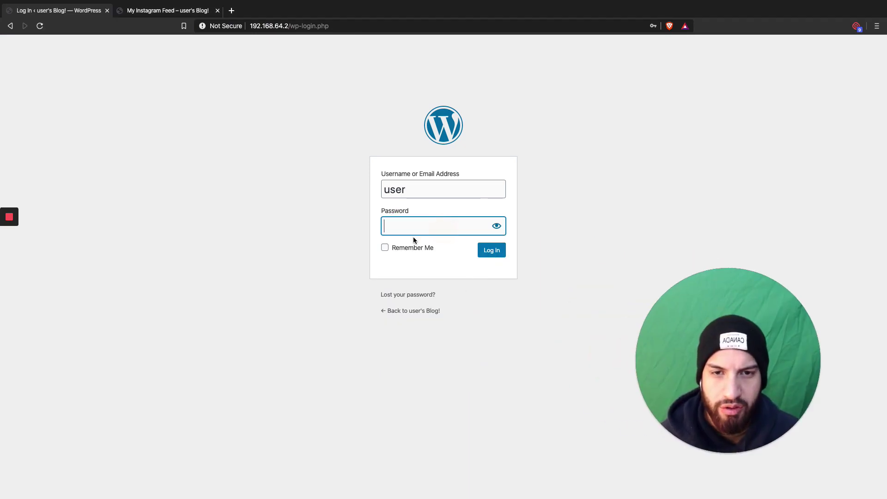
Step: Log in to the dashboard with the saved password
{"action": "left_click", "coordinate": [412, 225]}
{"action": "left_click", "coordinate": [403, 248]}
{"action": "left_click", "coordinate": [491, 249]}
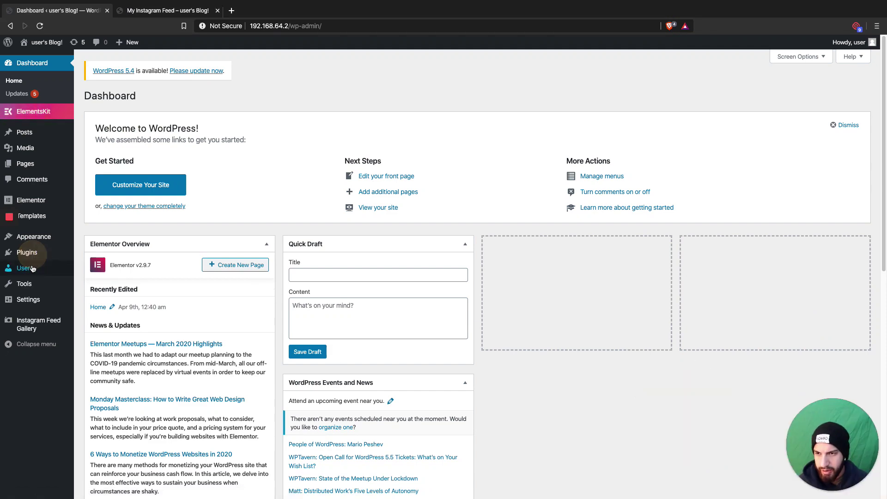
Step: Enable Show Toolbar when viewing the site in Your Profile, save, and open Plugins
{"action": "mouse_move", "coordinate": [28, 270]}
{"action": "left_click", "coordinate": [98, 297]}
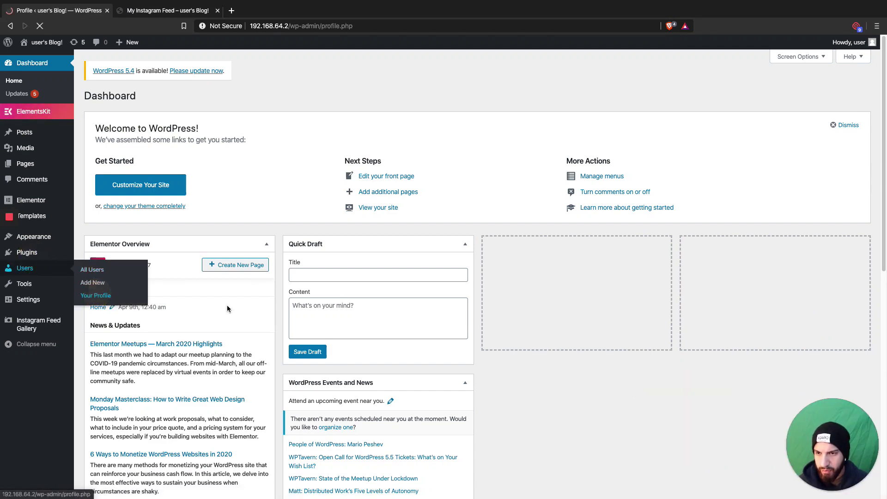
{"action": "scroll", "coordinate": [317, 307], "scroll_direction": "down", "scroll_amount": 9}
{"action": "scroll", "coordinate": [251, 293], "scroll_direction": "up", "scroll_amount": 7}
{"action": "left_click", "coordinate": [189, 237]}
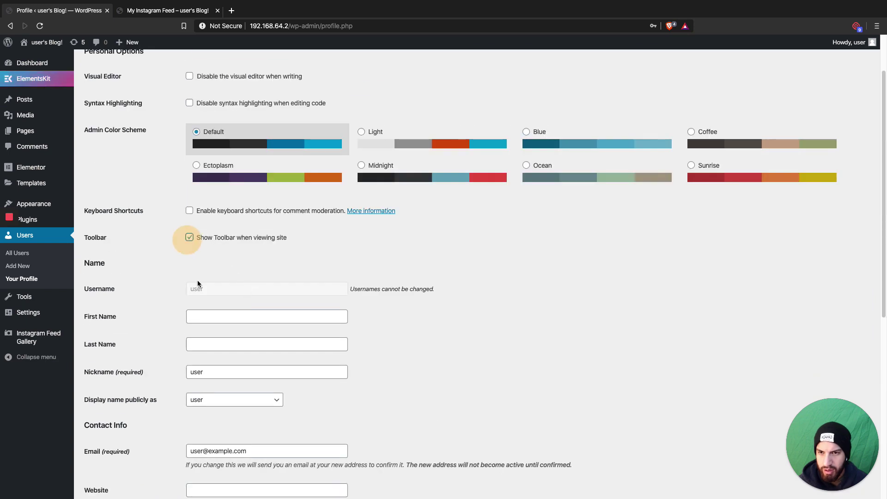
{"action": "scroll", "coordinate": [139, 323], "scroll_direction": "down", "scroll_amount": 7}
{"action": "left_click", "coordinate": [114, 451]}
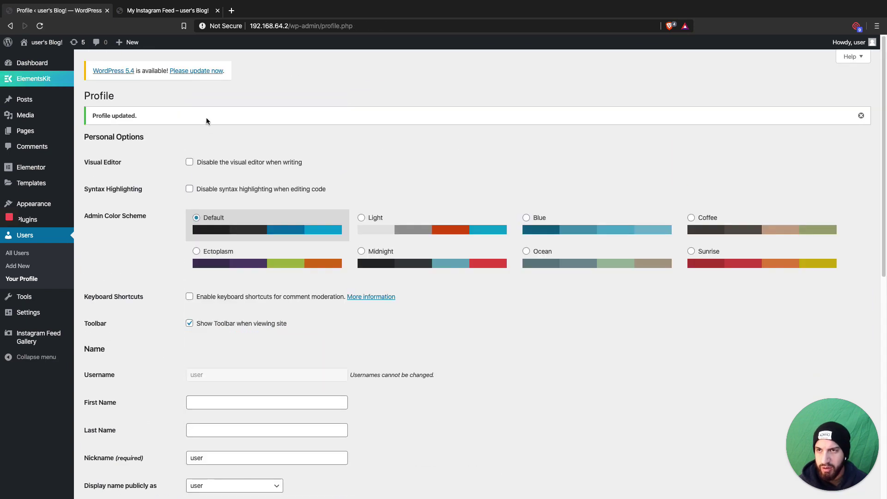
{"action": "scroll", "coordinate": [324, 264], "scroll_direction": "down", "scroll_amount": 7}
{"action": "scroll", "coordinate": [340, 222], "scroll_direction": "up", "scroll_amount": 7}
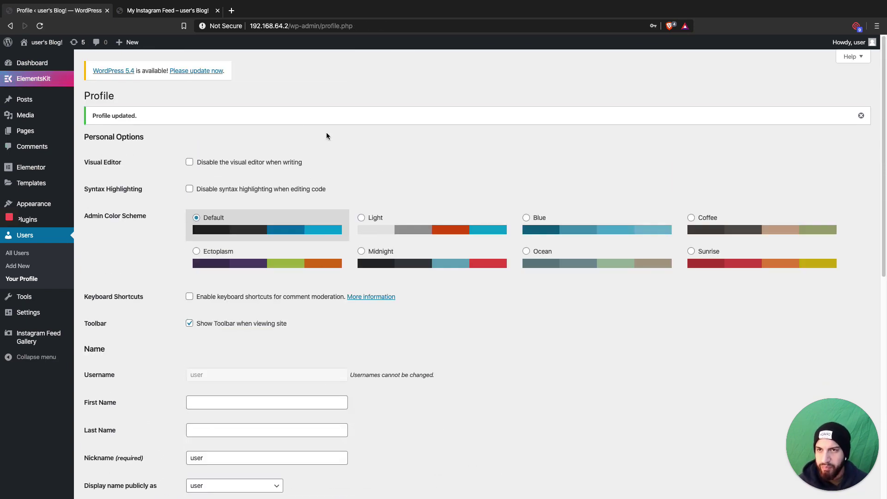
{"action": "left_click", "coordinate": [28, 219]}
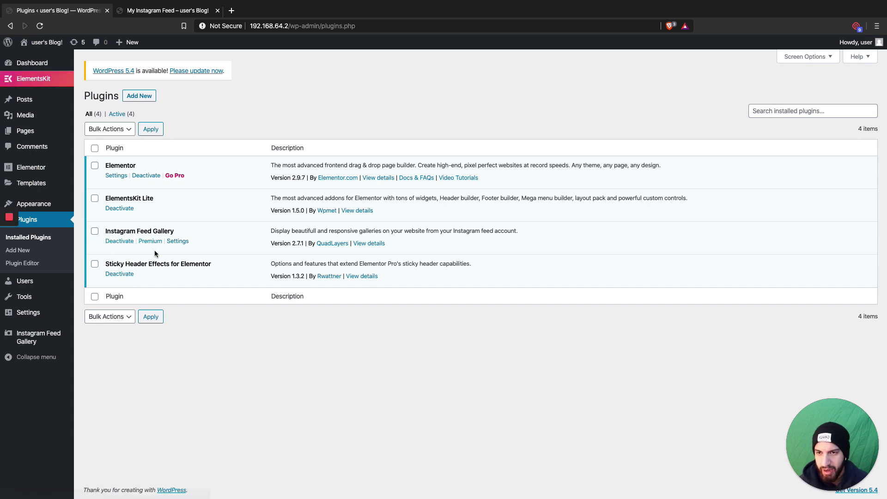
{"action": "left_click", "coordinate": [145, 96]}
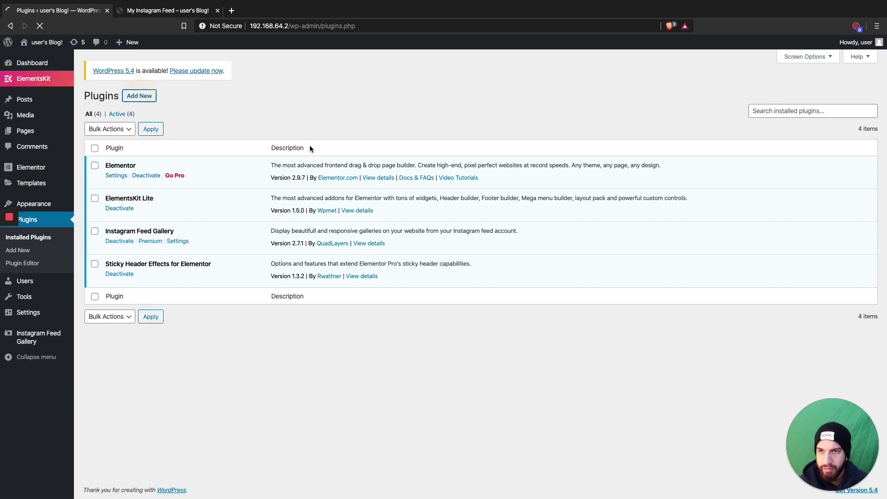
{"action": "left_click", "coordinate": [747, 121]}
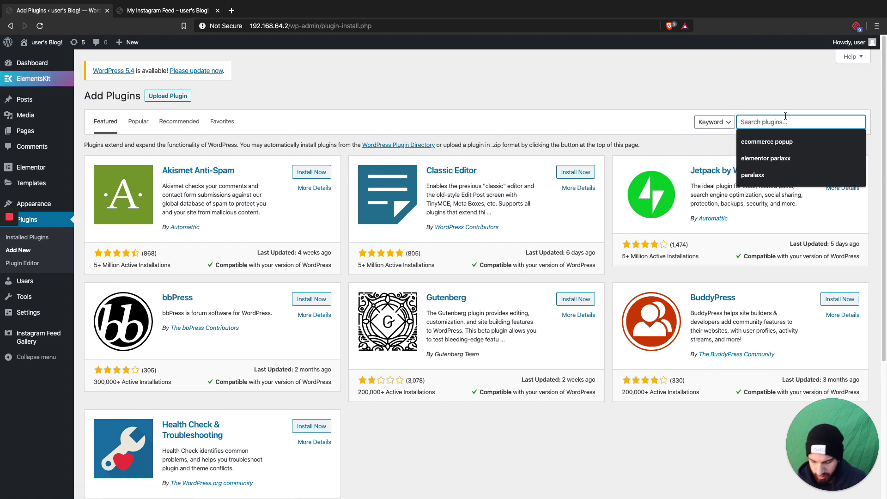
{"action": "type", "text": "instagram feed"}
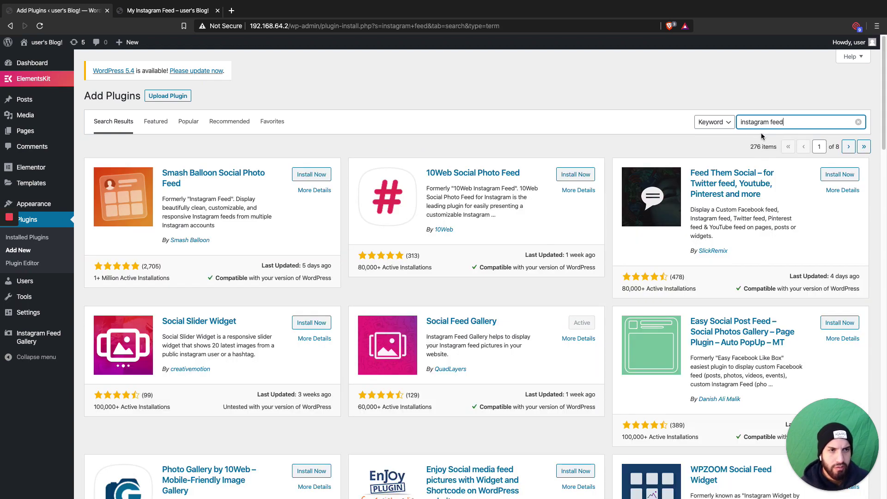
{"action": "scroll", "coordinate": [506, 301], "scroll_direction": "down", "scroll_amount": 1}
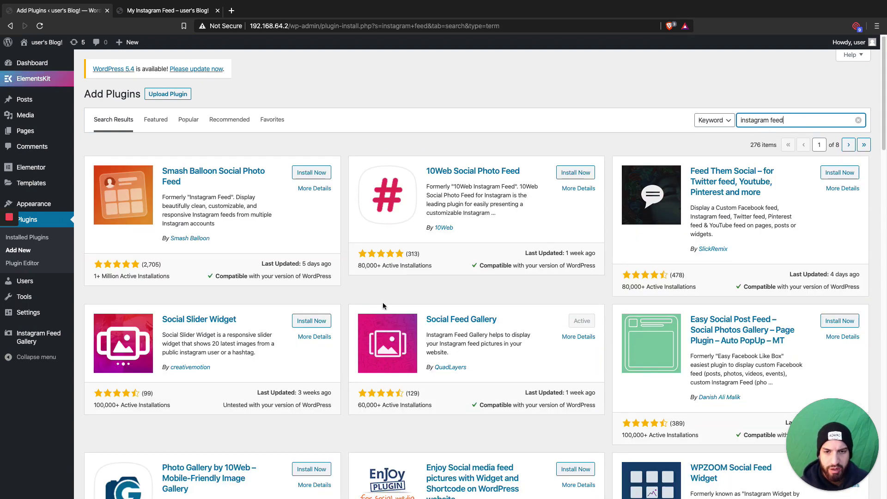
{"action": "left_click_drag", "start_coordinate": [458, 319], "coordinate": [511, 340]}
{"action": "left_click", "coordinate": [568, 356]}
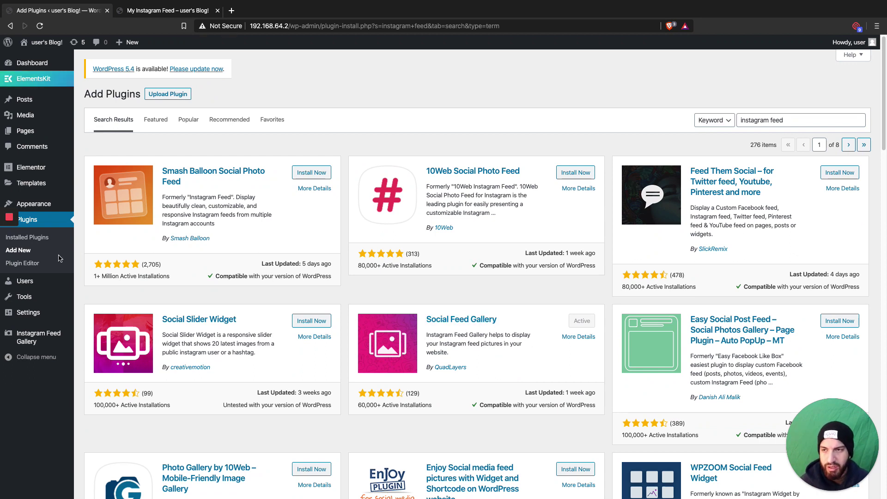
{"action": "left_click", "coordinate": [41, 220]}
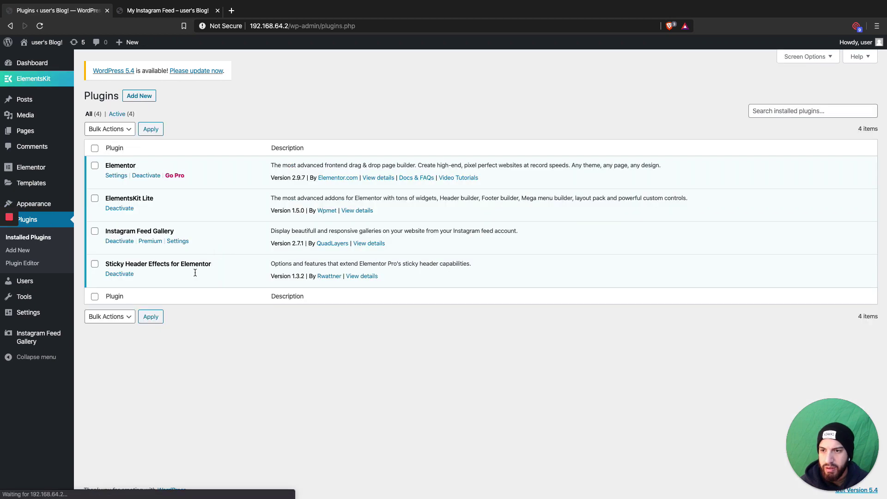
Step: Delete the existing Instagram account's token on Instagram Feed Gallery's Account tab
{"action": "left_click", "coordinate": [54, 338]}
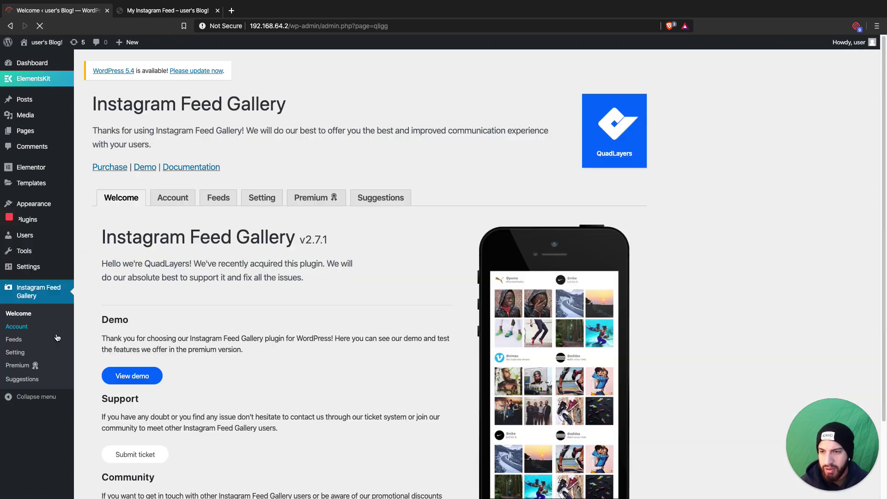
{"action": "scroll", "coordinate": [208, 242], "scroll_direction": "down", "scroll_amount": 3}
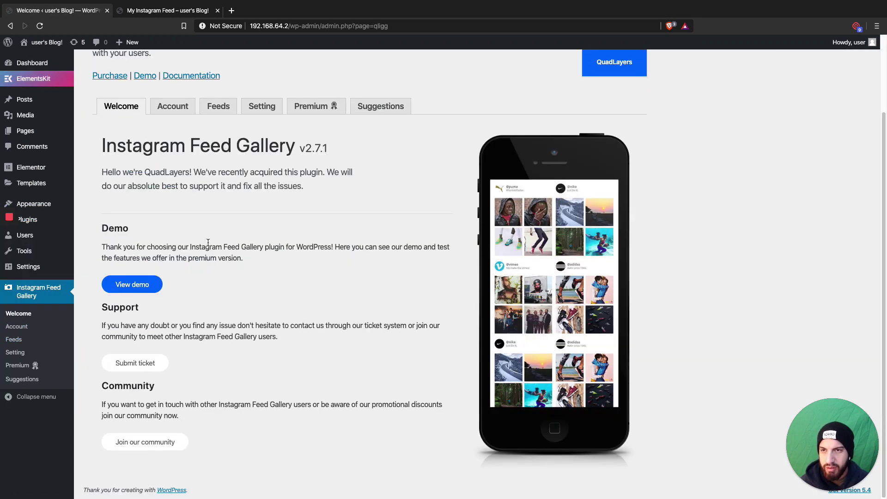
{"action": "scroll", "coordinate": [268, 252], "scroll_direction": "up", "scroll_amount": 3}
{"action": "scroll", "coordinate": [398, 273], "scroll_direction": "down", "scroll_amount": 3}
{"action": "scroll", "coordinate": [352, 264], "scroll_direction": "up", "scroll_amount": 3}
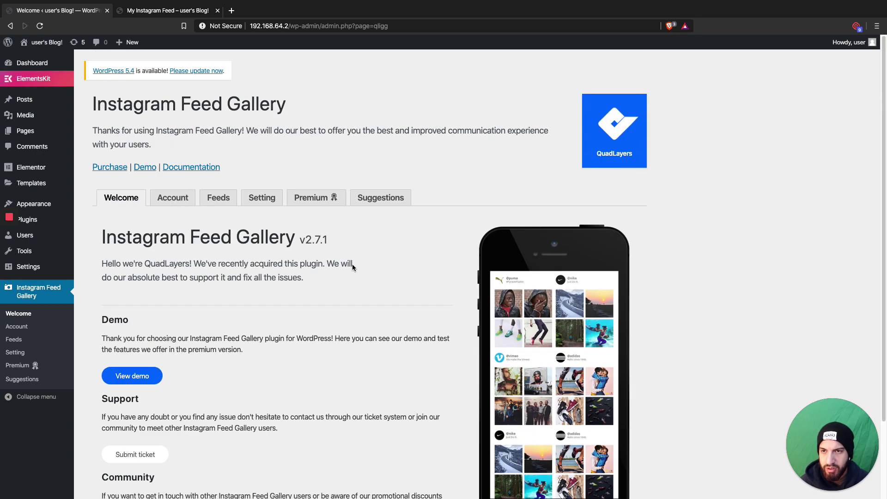
{"action": "left_click", "coordinate": [172, 199]}
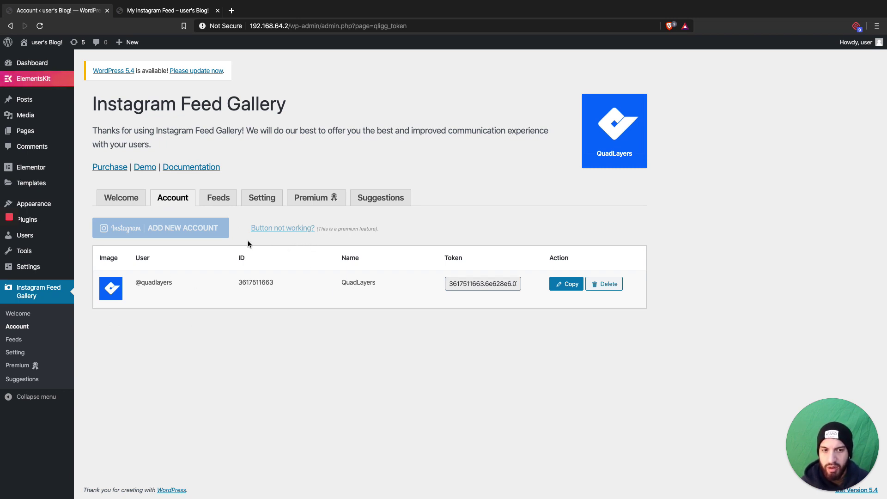
{"action": "left_click", "coordinate": [600, 284]}
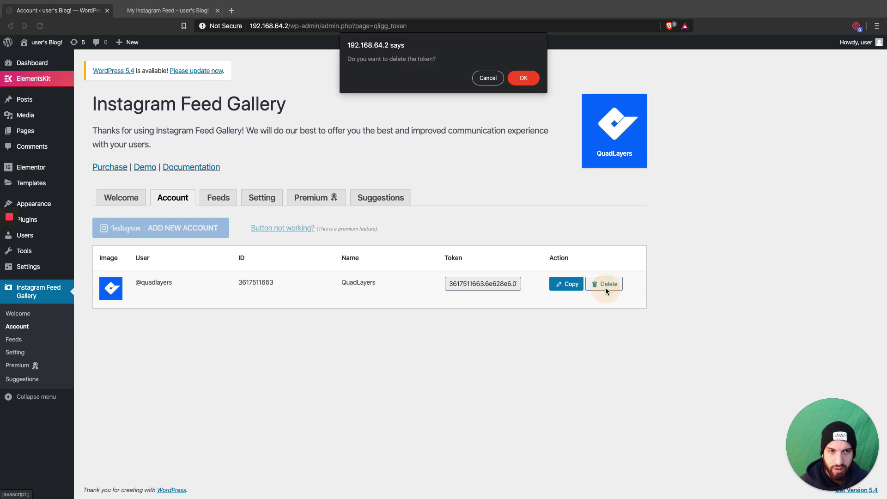
{"action": "left_click", "coordinate": [524, 78]}
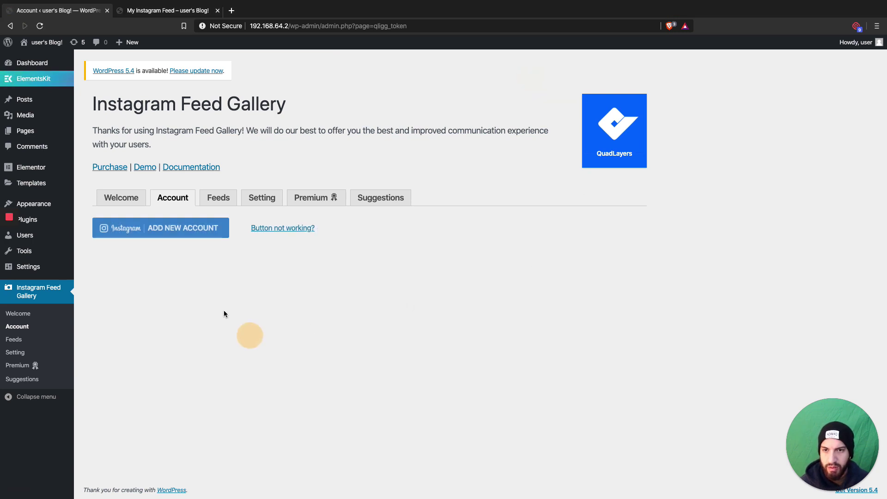
Step: Add a new account and authorize the WordPress Gallery app on Instagram
{"action": "left_click", "coordinate": [180, 234]}
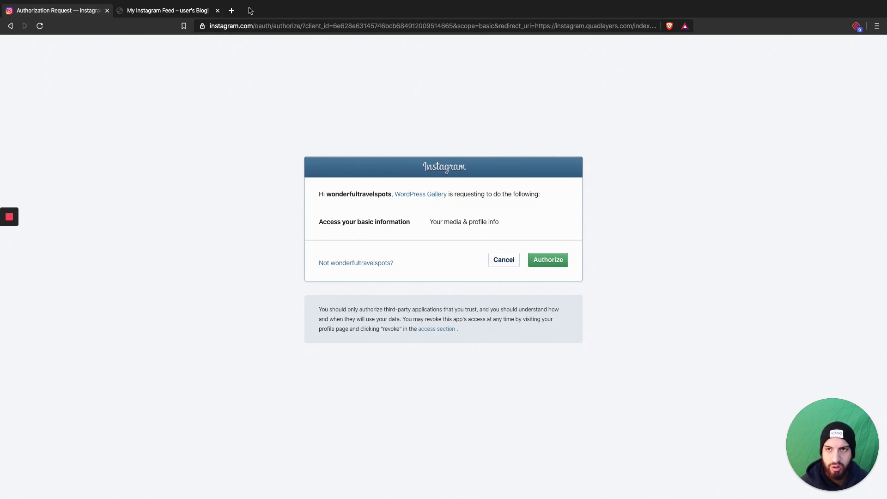
{"action": "left_click_drag", "start_coordinate": [252, 25], "coordinate": [184, 26]}
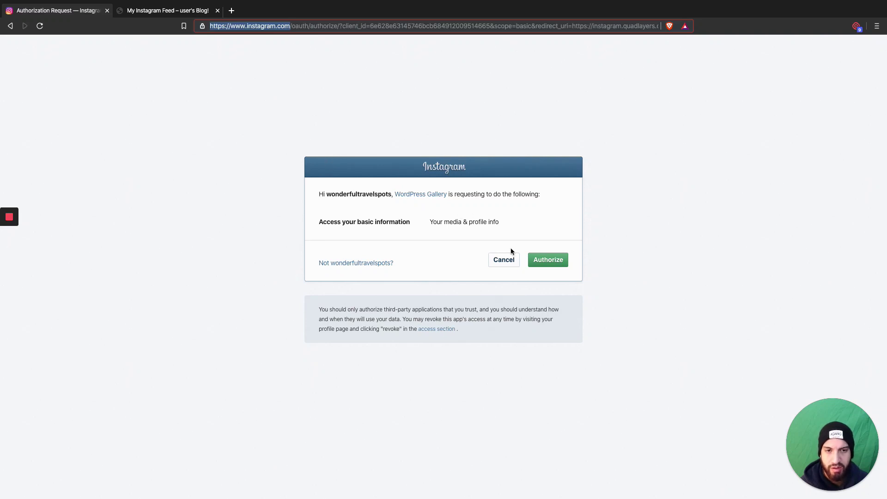
{"action": "left_click", "coordinate": [550, 260]}
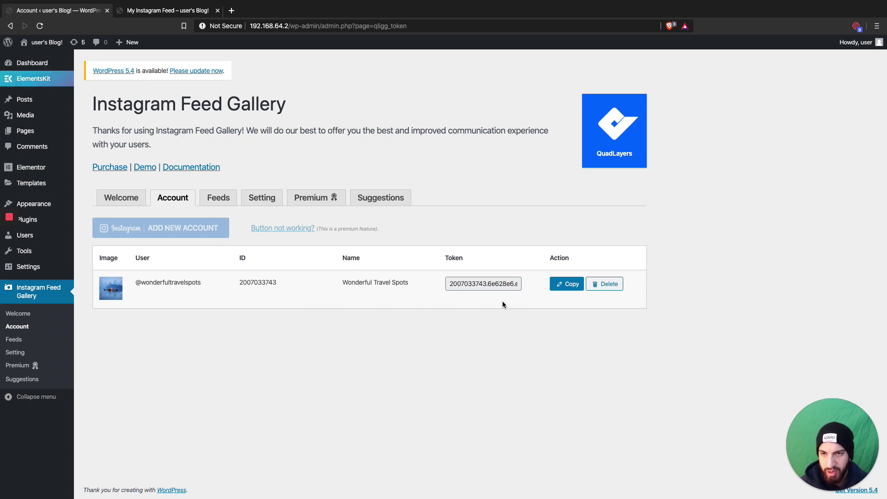
Step: Copy the connected account's access token and check the plugin's Setting tab
{"action": "left_click", "coordinate": [568, 288]}
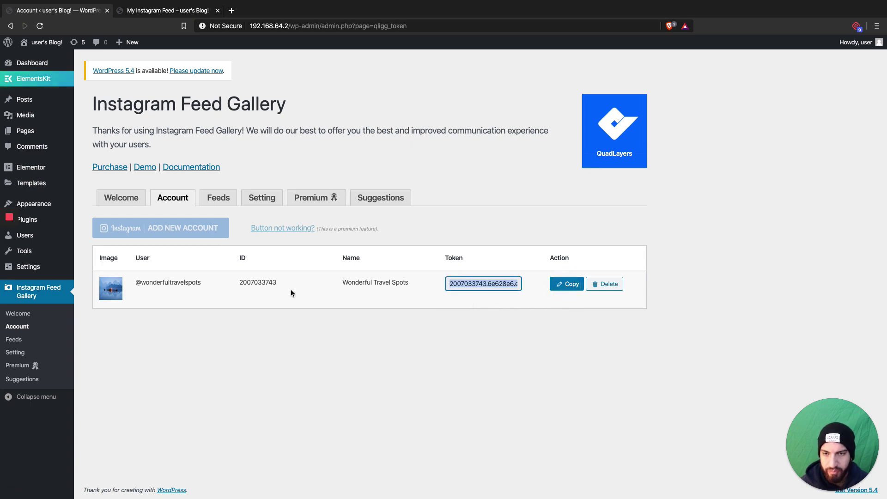
{"action": "left_click", "coordinate": [252, 291]}
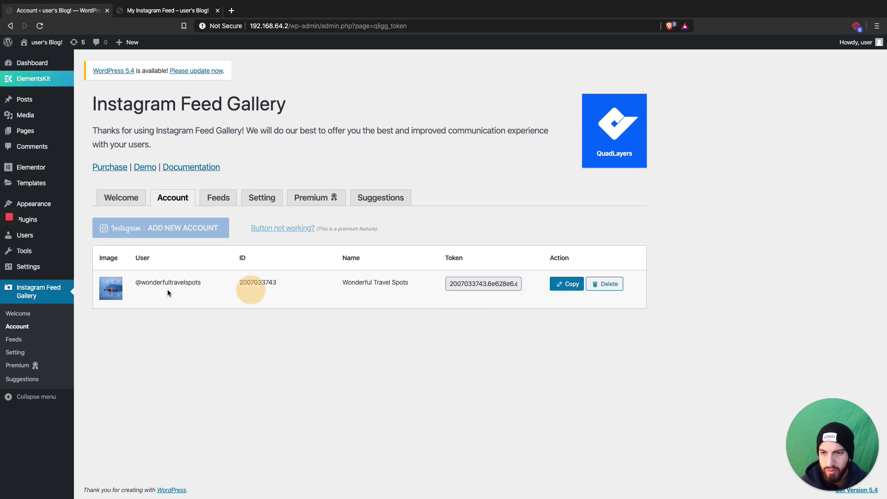
{"action": "left_click", "coordinate": [269, 200]}
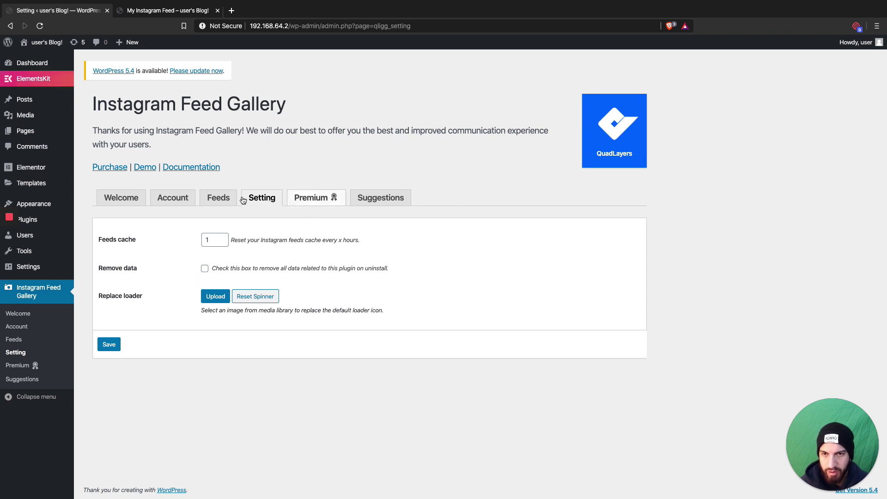
Step: Copy the [insta-gallery id="1"] shortcode from the Feeds tab
{"action": "left_click", "coordinate": [210, 200]}
{"action": "left_click", "coordinate": [169, 204]}
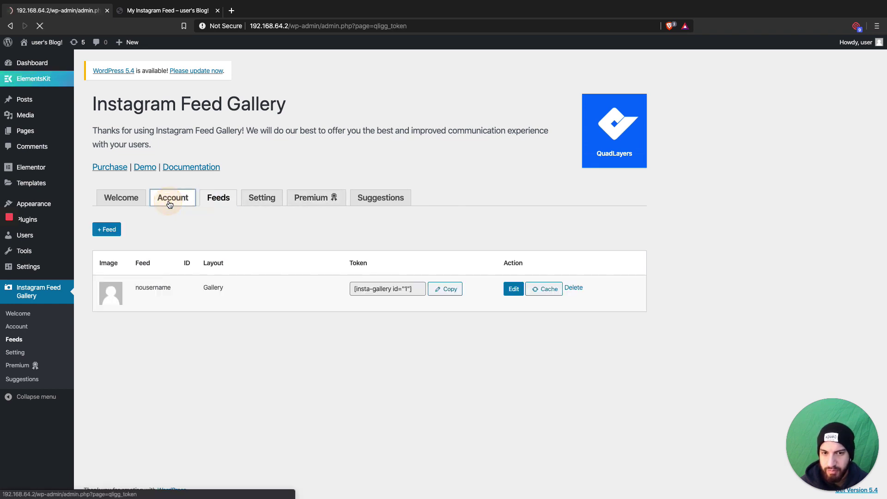
{"action": "left_click", "coordinate": [218, 198]}
{"action": "left_click", "coordinate": [164, 206]}
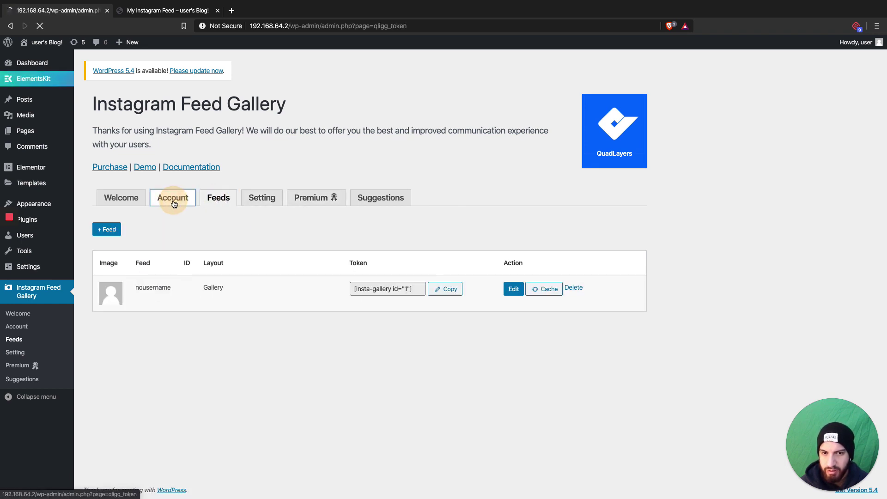
{"action": "left_click", "coordinate": [220, 200]}
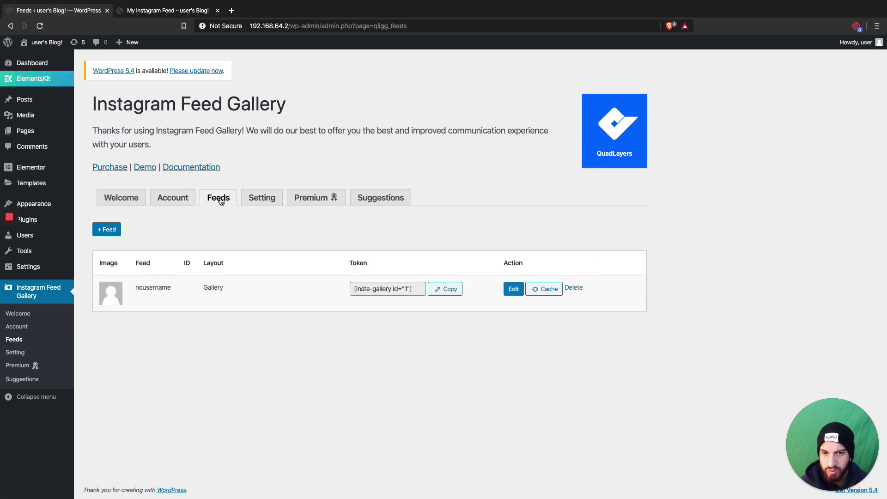
{"action": "left_click", "coordinate": [402, 289]}
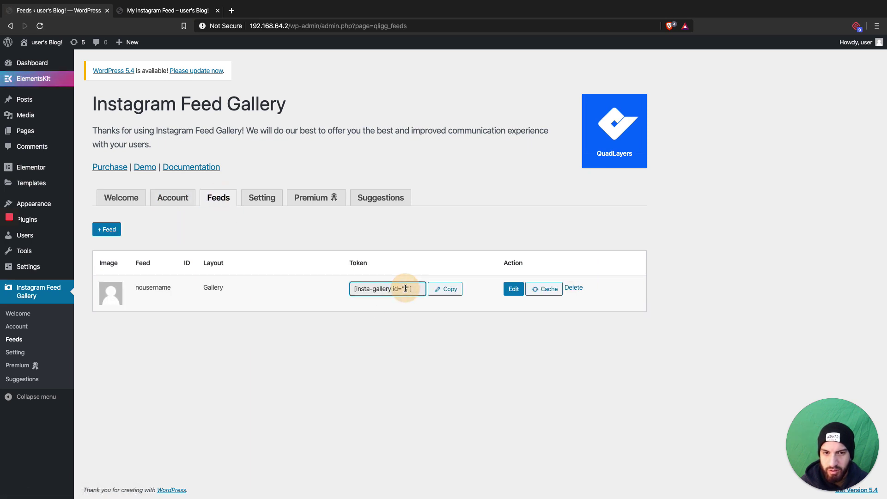
{"action": "left_click", "coordinate": [445, 289]}
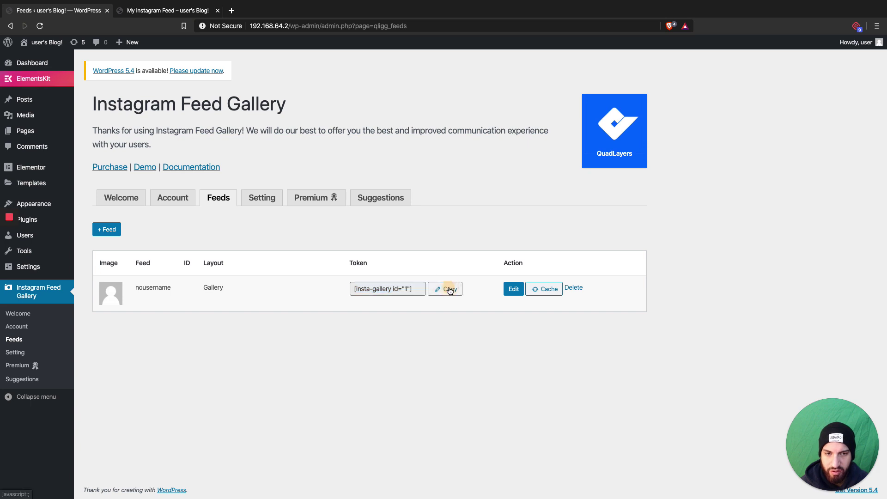
Step: Glance at the Home page in the editor, then start a new page from Pages
{"action": "left_click", "coordinate": [32, 134]}
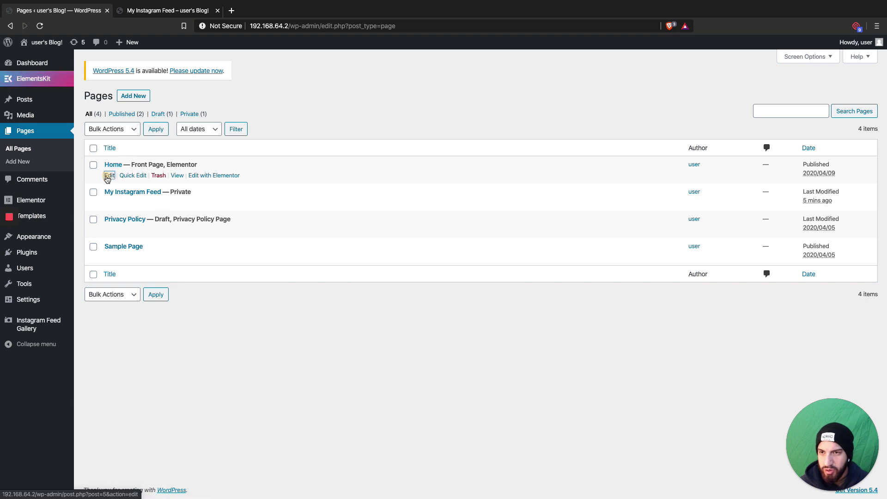
{"action": "left_click", "coordinate": [111, 175]}
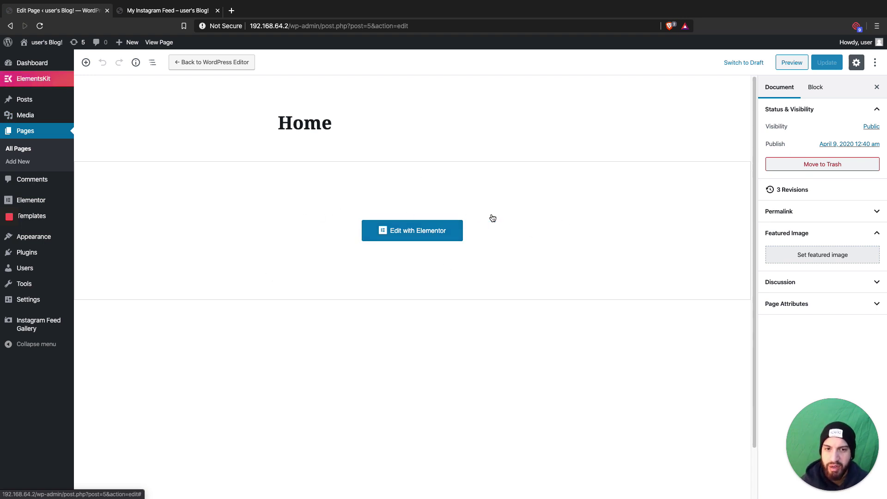
{"action": "left_click", "coordinate": [26, 136]}
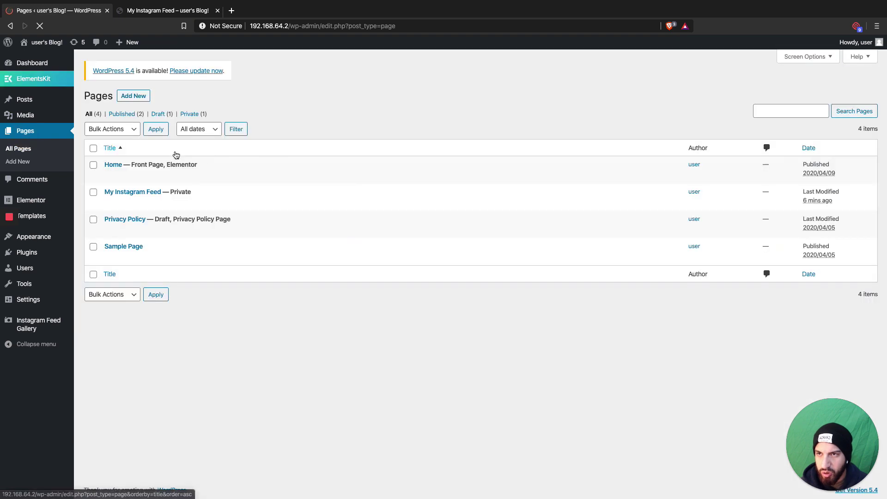
{"action": "left_click", "coordinate": [130, 97]}
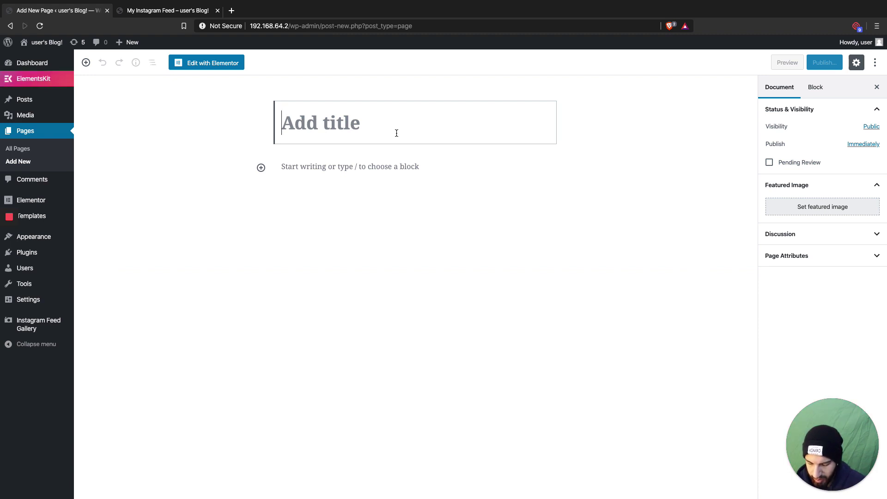
Step: Title the page 'About' and add a Shortcode block containing [insta-gallery id="1"]
{"action": "type", "text": "About"}
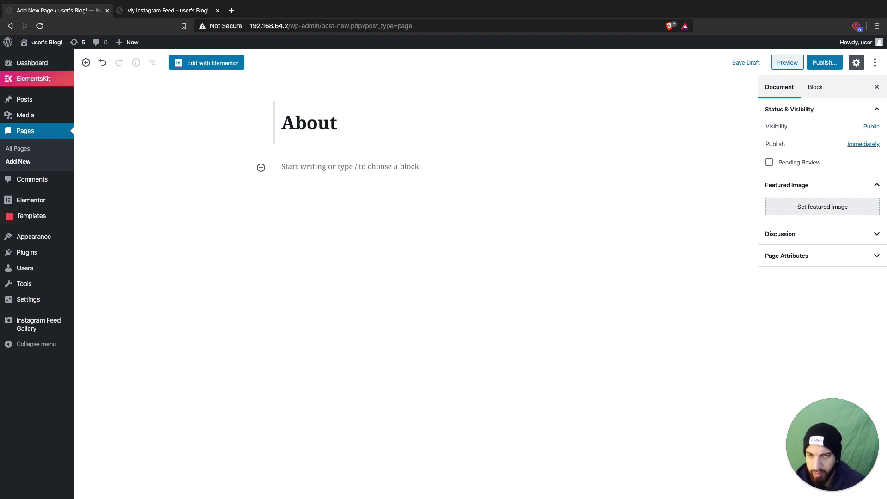
{"action": "left_click", "coordinate": [356, 167]}
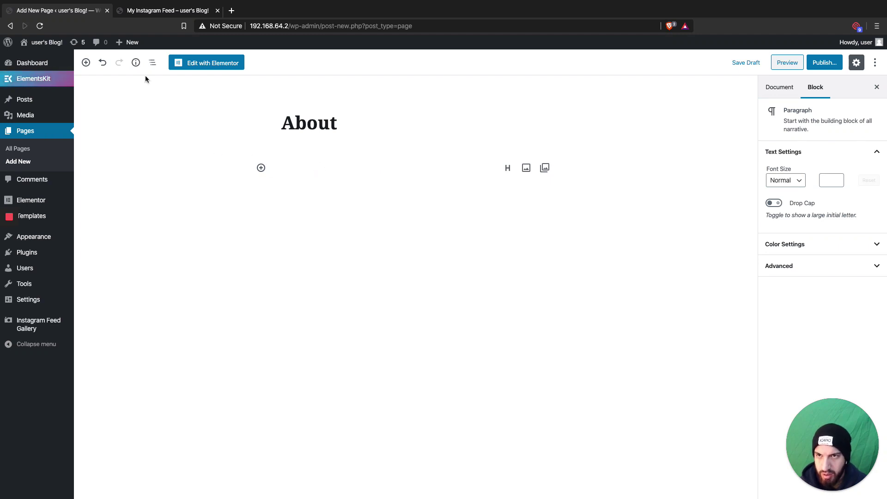
{"action": "left_click", "coordinate": [86, 62]}
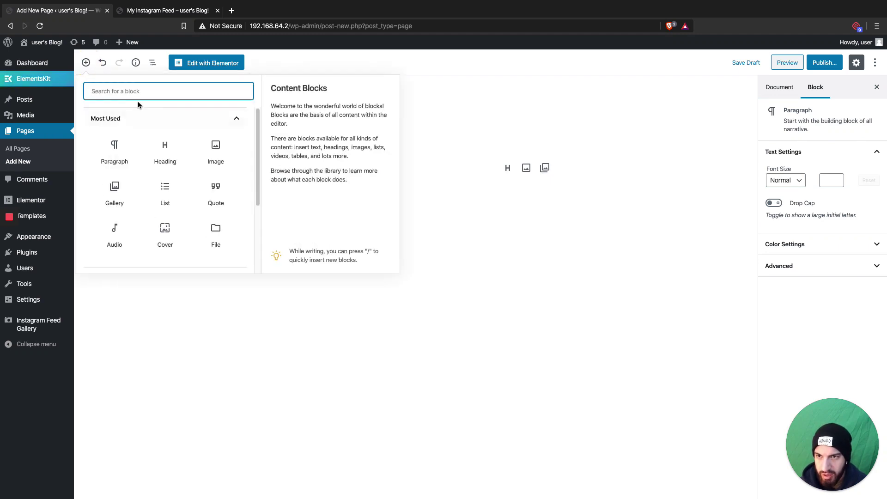
{"action": "type", "text": "short"}
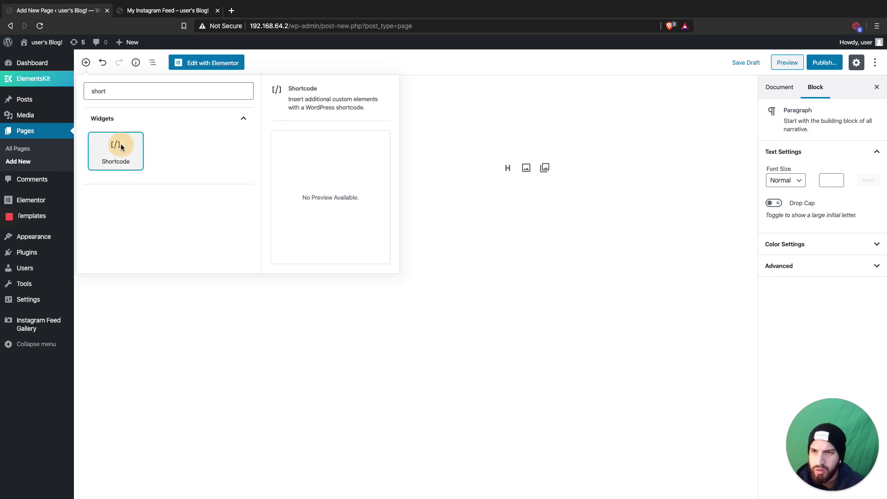
{"action": "left_click", "coordinate": [117, 147]}
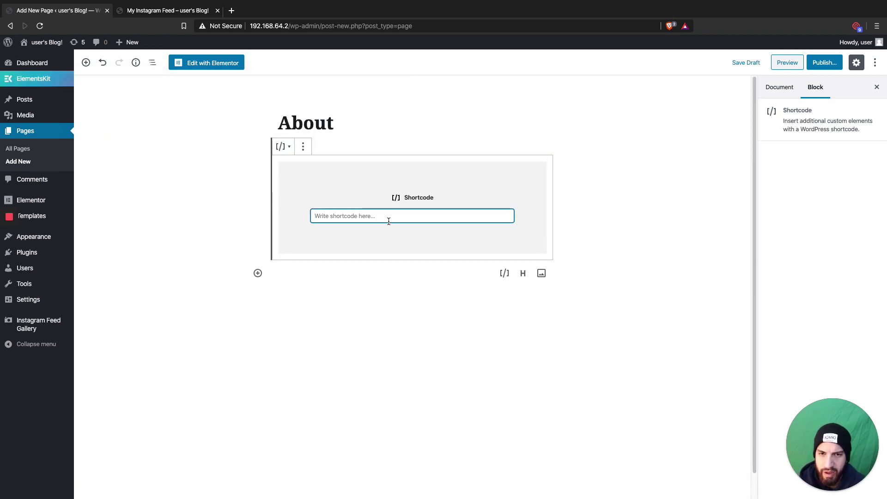
{"action": "key", "text": "ctrl+v"}
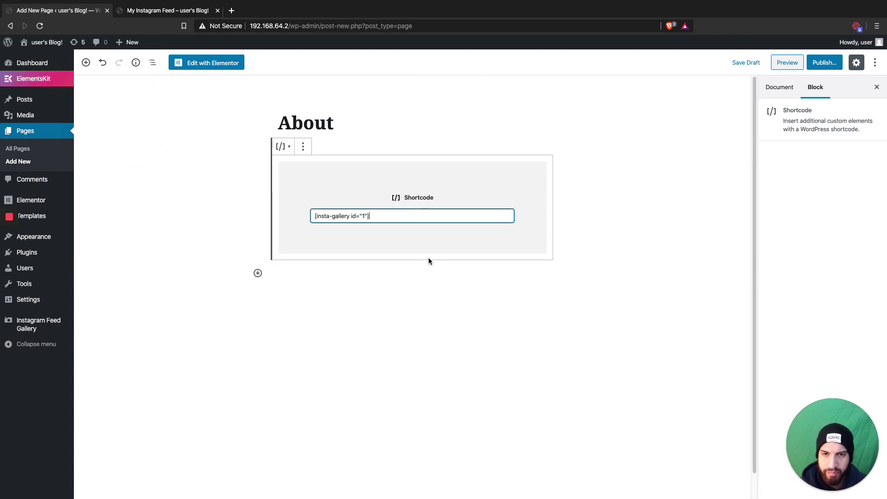
{"action": "left_click", "coordinate": [434, 265]}
Step: Publish the About page and view it live on the site
{"action": "left_click", "coordinate": [819, 62]}
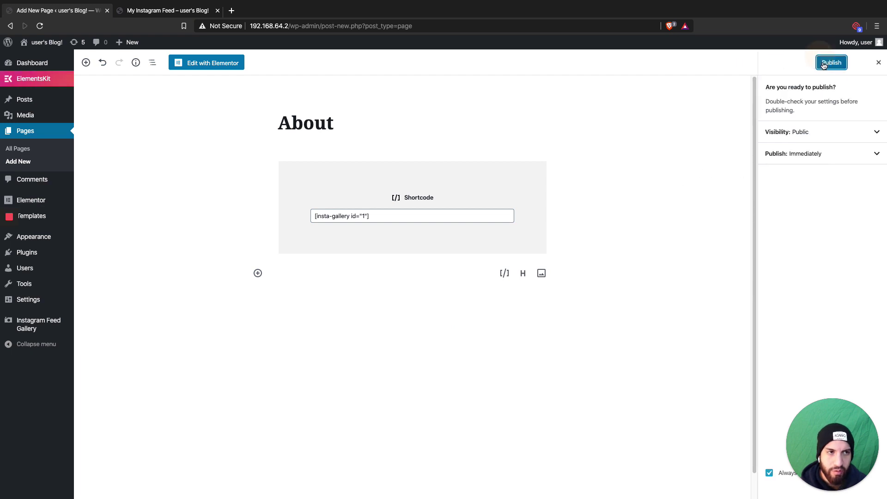
{"action": "left_click", "coordinate": [824, 64]}
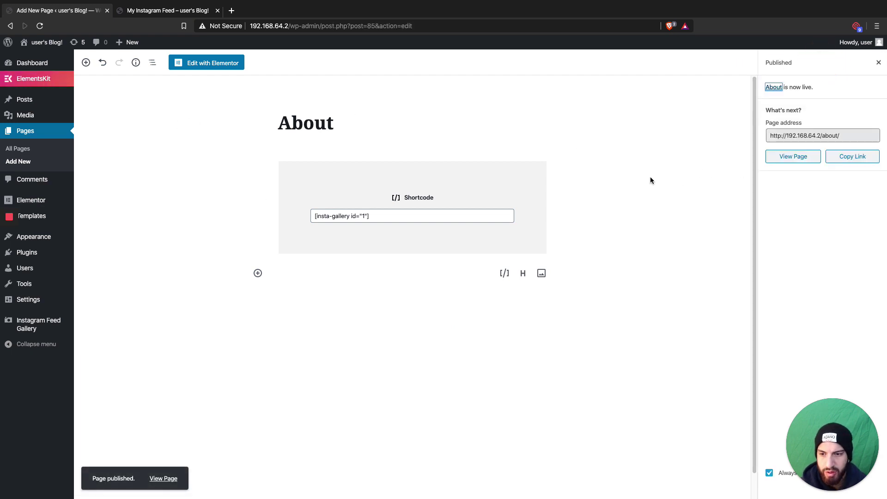
{"action": "left_click", "coordinate": [181, 478]}
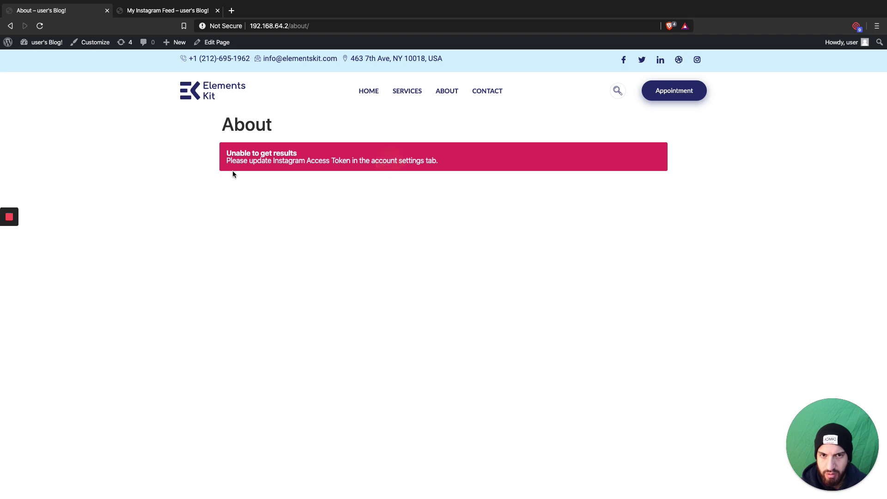
Step: Inspect the connected account's token in Instagram Feed Gallery, then show the Feeds list
{"action": "mouse_move", "coordinate": [44, 43]}
{"action": "left_click", "coordinate": [36, 58]}
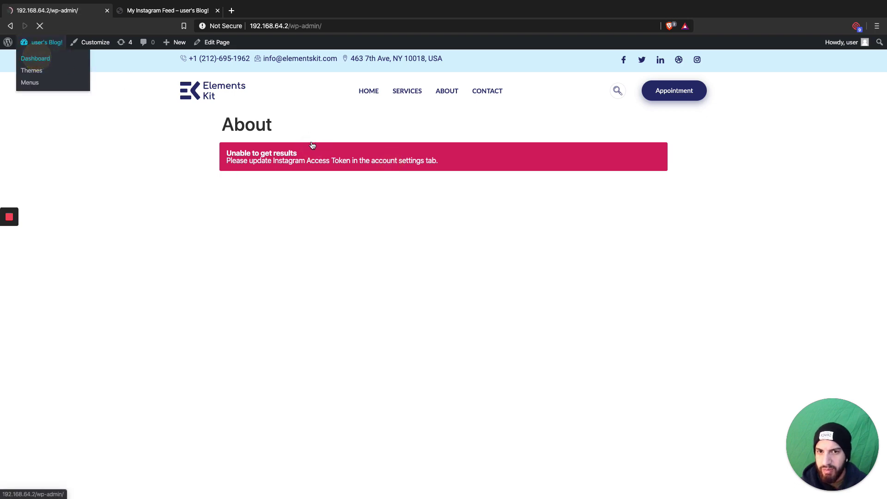
{"action": "left_click", "coordinate": [35, 323]}
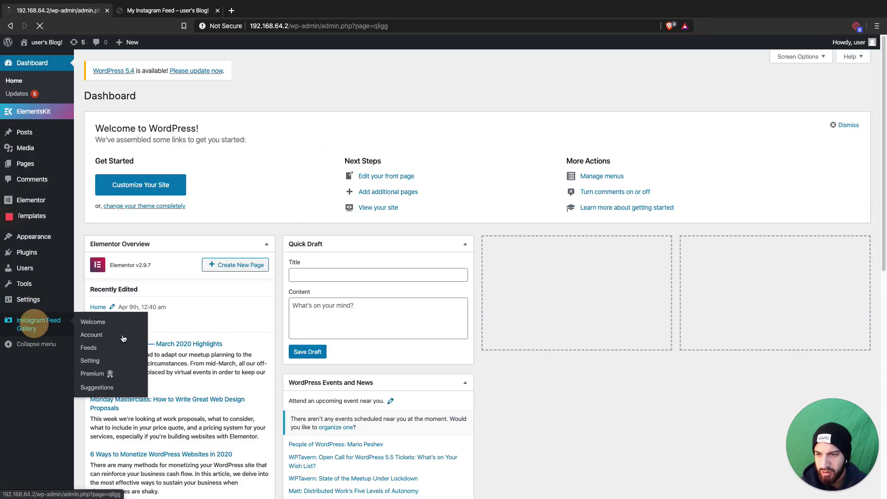
{"action": "left_click", "coordinate": [171, 198]}
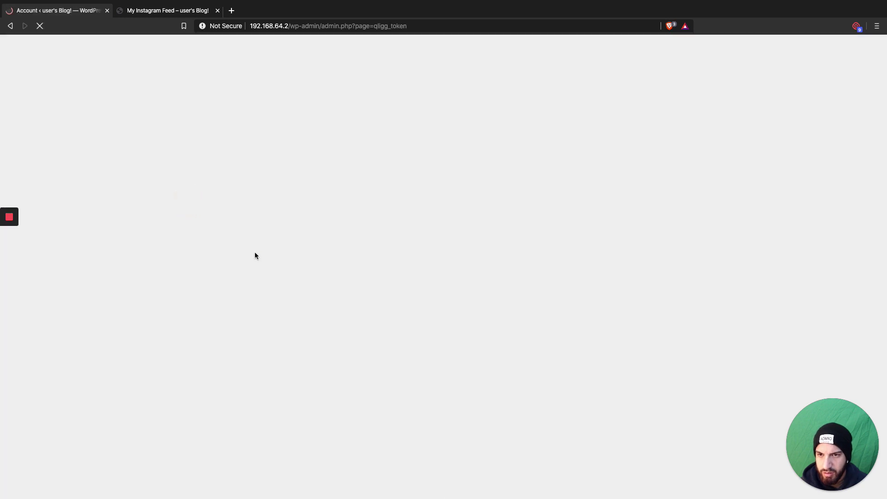
{"action": "left_click", "coordinate": [472, 284]}
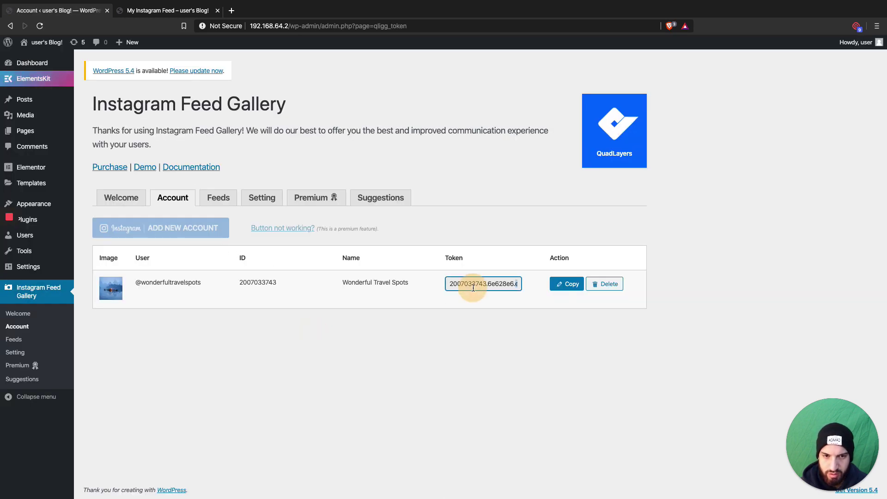
{"action": "left_click", "coordinate": [217, 199]}
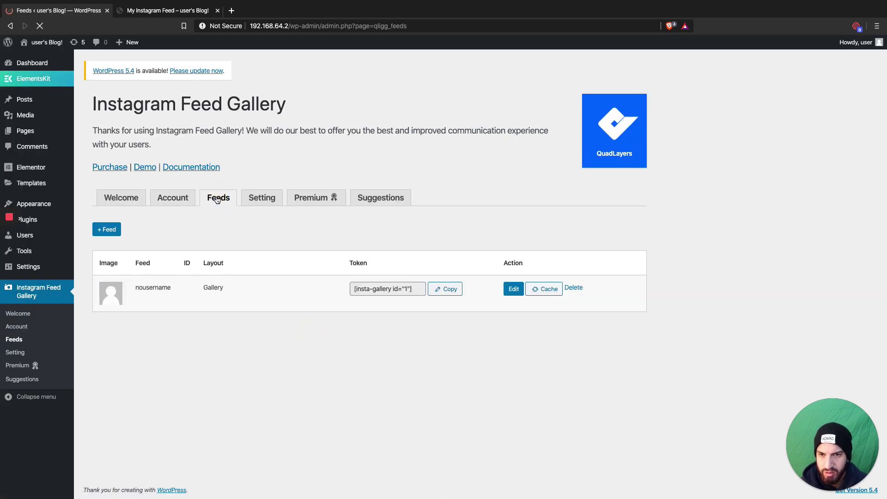
Step: Open feed #1 for editing, keeping the same Instagram user
{"action": "left_click", "coordinate": [513, 290]}
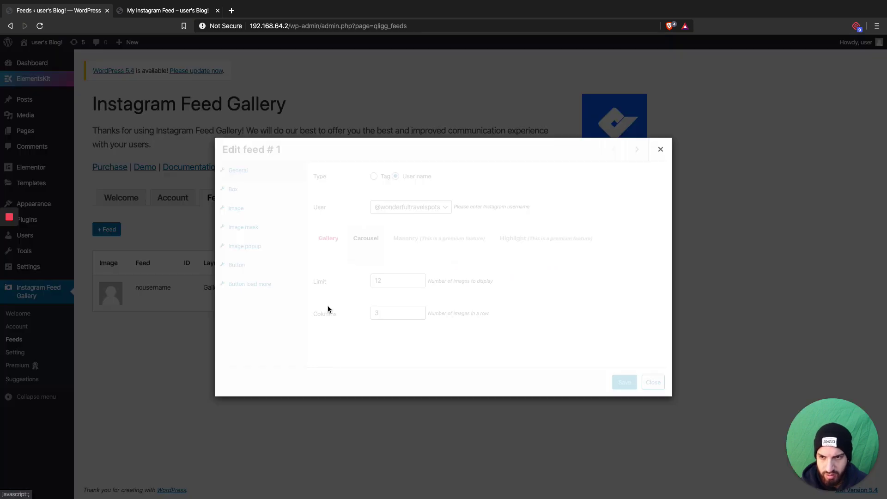
{"action": "scroll", "coordinate": [437, 237], "scroll_direction": "down", "scroll_amount": 1}
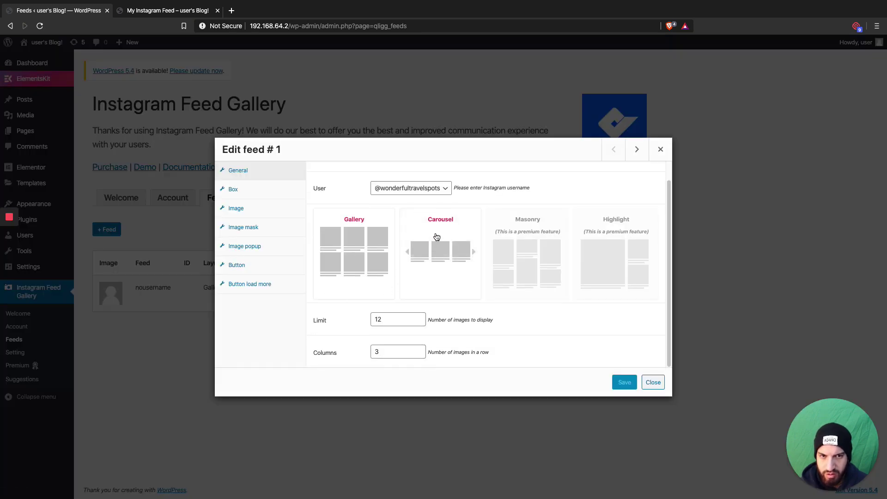
{"action": "left_click", "coordinate": [439, 191]}
{"action": "left_click", "coordinate": [437, 189]}
{"action": "scroll", "coordinate": [460, 267], "scroll_direction": "up", "scroll_amount": 1}
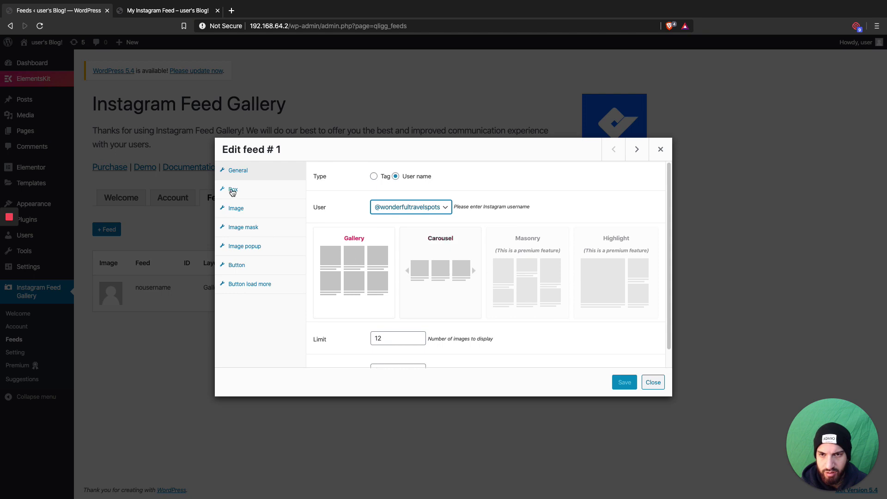
Step: Review the Box, Image, Image mask, Image popup, Button and Button load more sections, ending on General
{"action": "left_click", "coordinate": [258, 193]}
{"action": "left_click", "coordinate": [251, 210]}
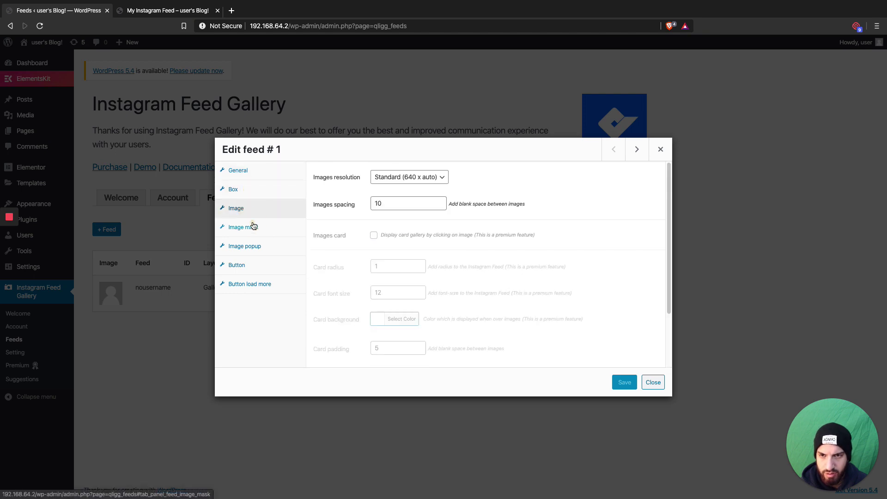
{"action": "left_click", "coordinate": [252, 227]}
{"action": "left_click", "coordinate": [253, 248]}
{"action": "left_click", "coordinate": [254, 270]}
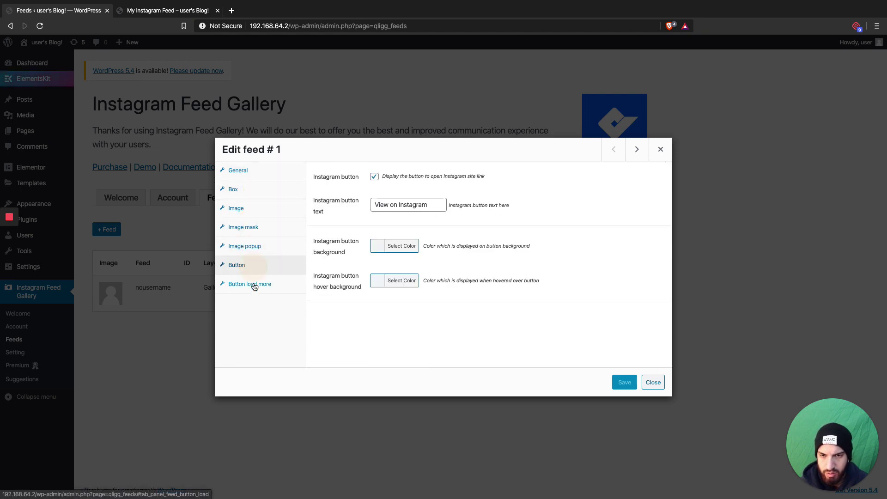
{"action": "left_click", "coordinate": [258, 285]}
{"action": "left_click", "coordinate": [270, 174]}
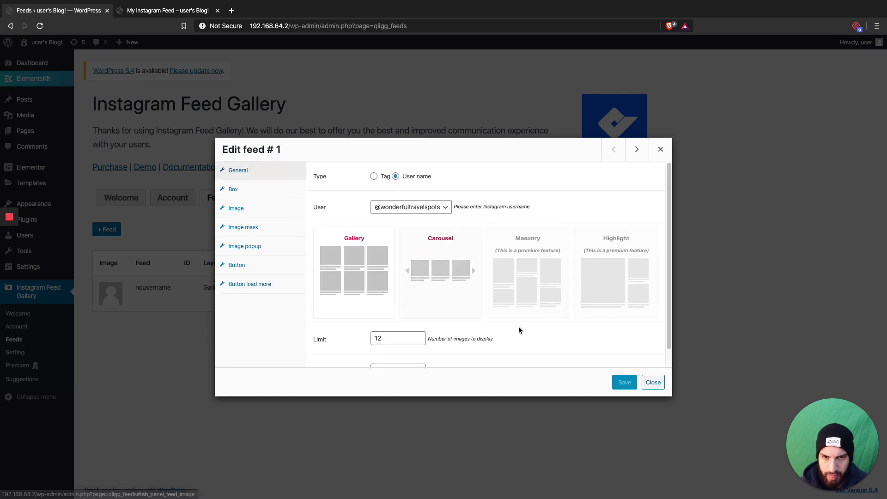
{"action": "scroll", "coordinate": [497, 304], "scroll_direction": "down", "scroll_amount": 1}
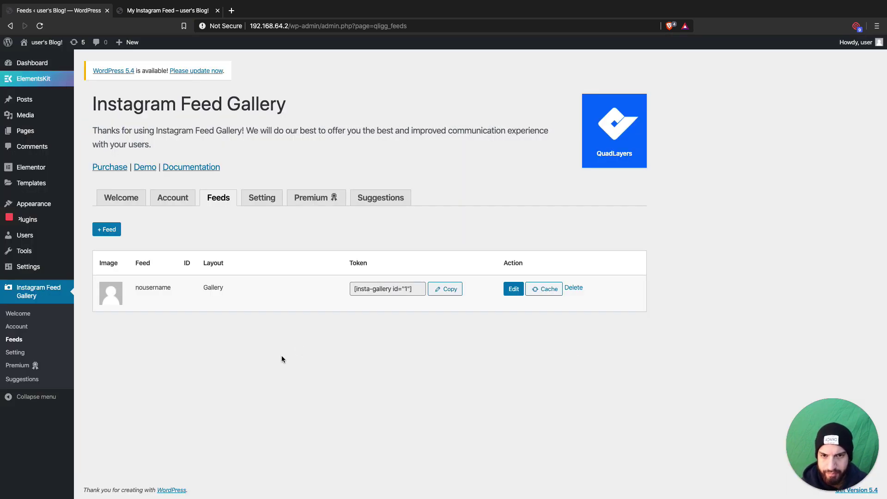
Step: Clear feed #1's cached results, confirming the prompt
{"action": "left_click", "coordinate": [550, 290]}
{"action": "left_click", "coordinate": [524, 79]}
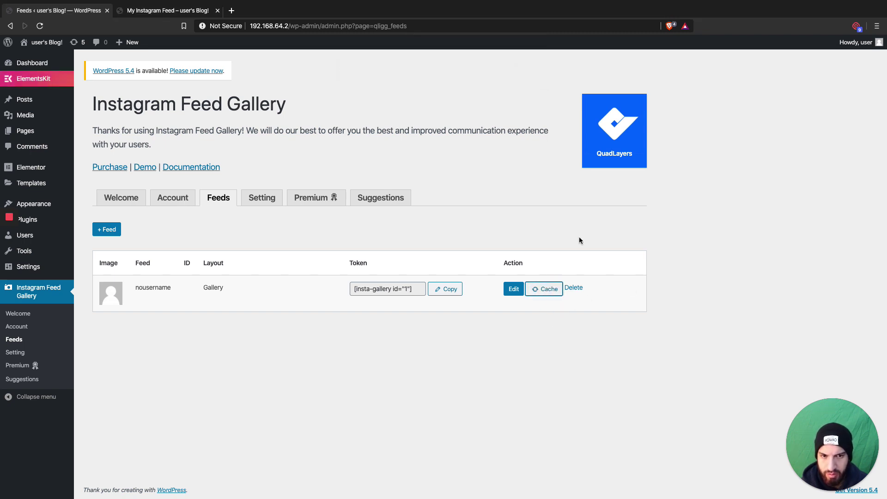
{"action": "left_click", "coordinate": [547, 291]}
{"action": "left_click", "coordinate": [525, 80]}
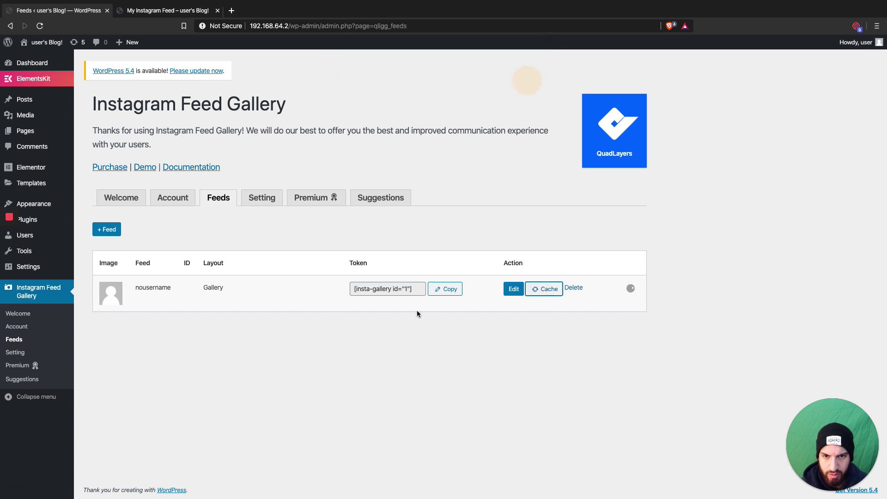
Step: Recheck the account token, open the About page from All Pages, and return to the list
{"action": "left_click", "coordinate": [183, 201]}
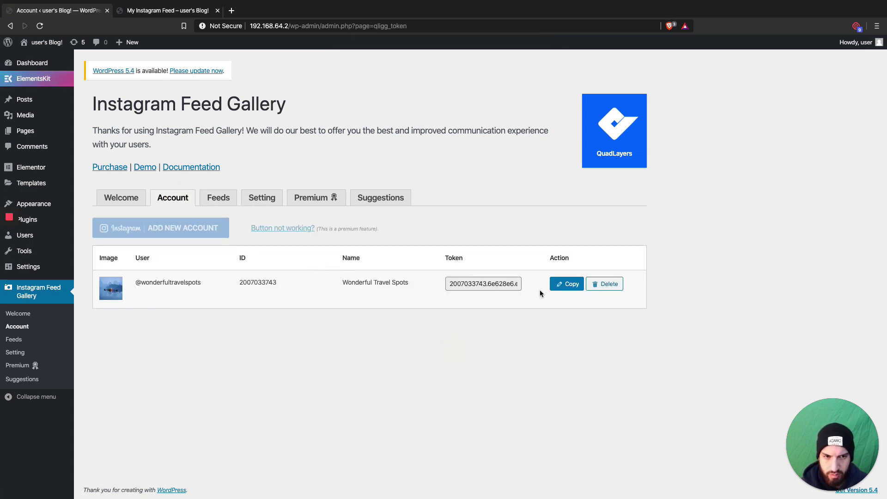
{"action": "left_click", "coordinate": [121, 198]}
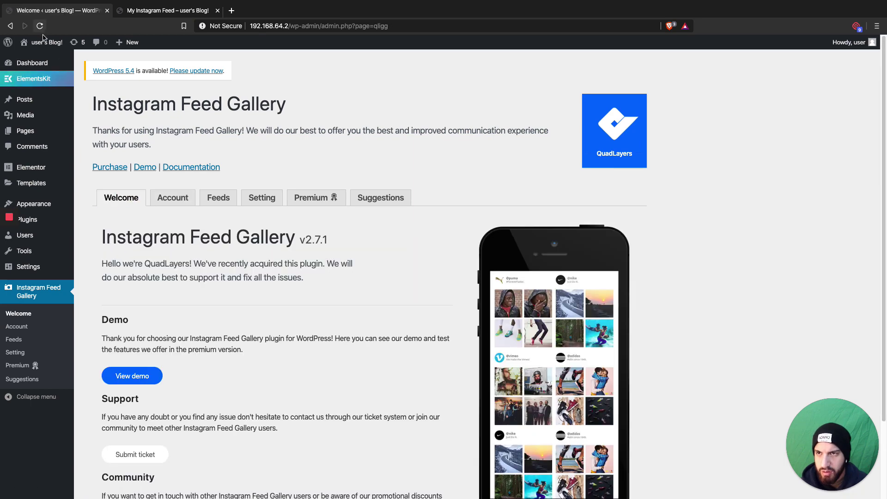
{"action": "left_click", "coordinate": [90, 131]}
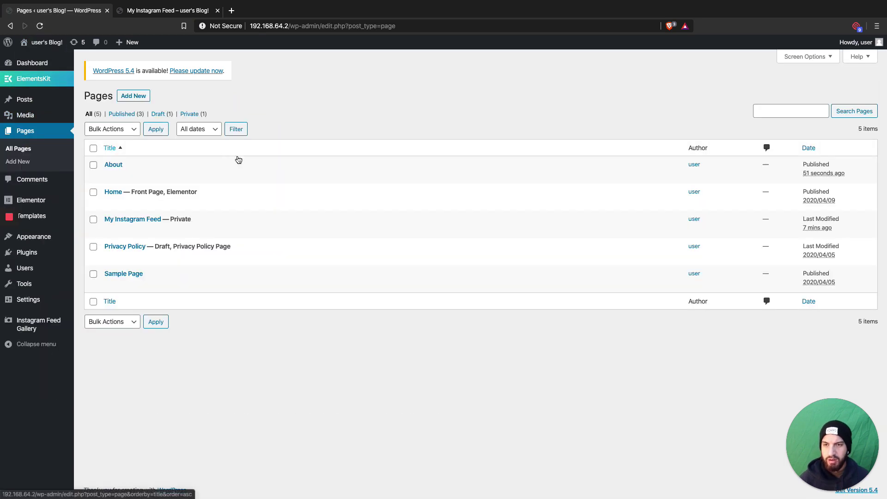
{"action": "middle_click", "coordinate": [176, 176]}
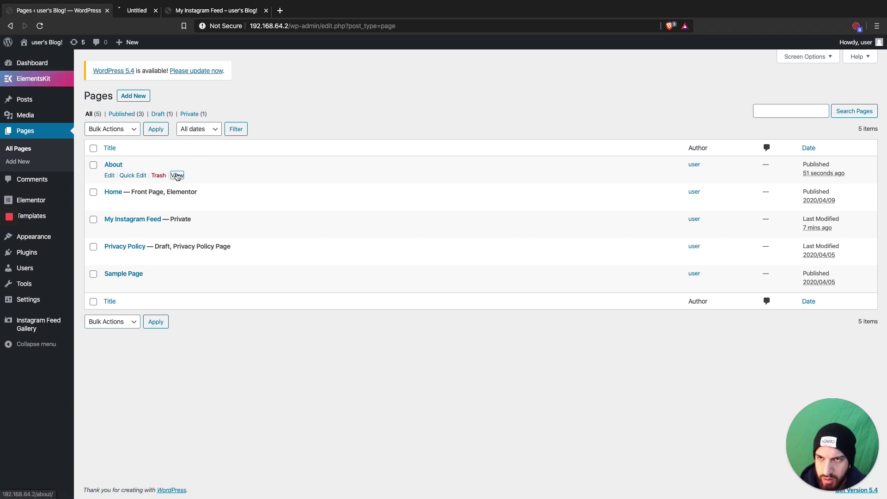
{"action": "left_click", "coordinate": [151, 10]}
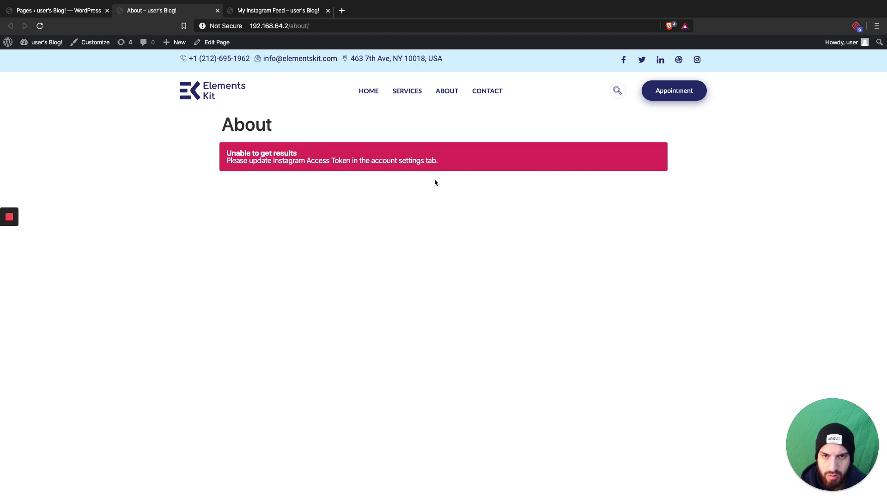
{"action": "left_click", "coordinate": [60, 9]}
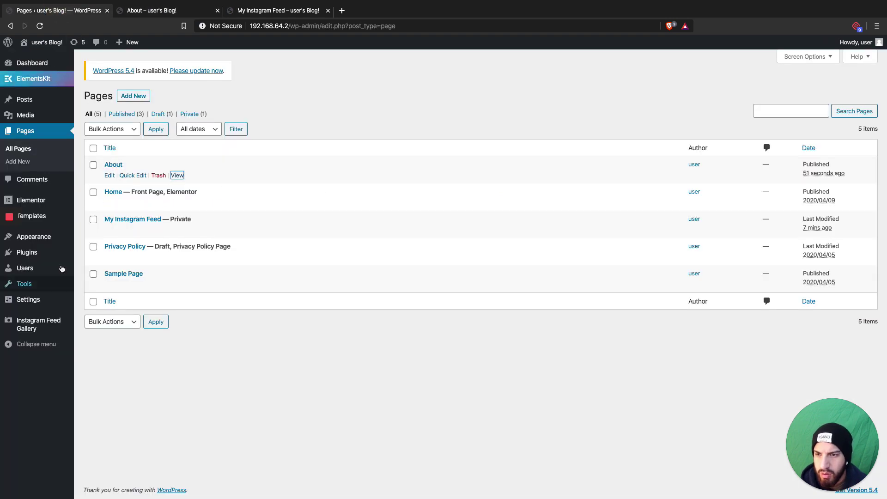
Step: Delete the connected Instagram account's access token in Instagram Feed Gallery's Account settings
{"action": "mouse_move", "coordinate": [28, 324]}
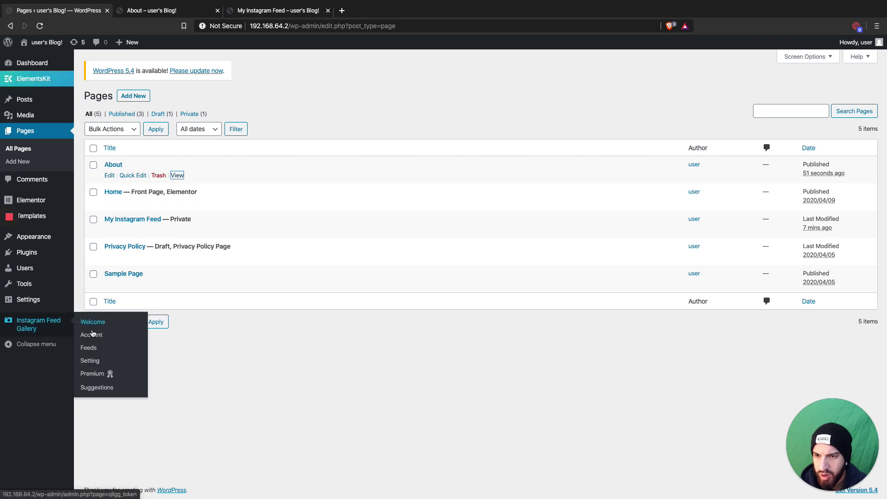
{"action": "left_click", "coordinate": [93, 334]}
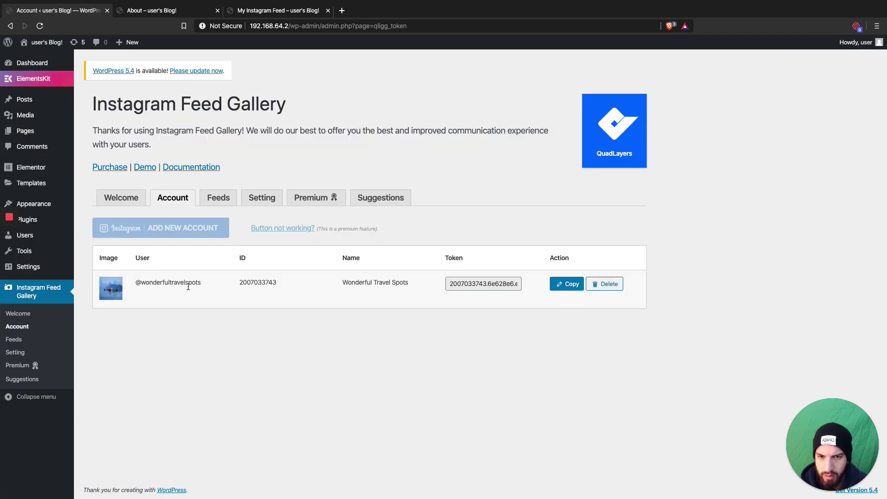
{"action": "left_click", "coordinate": [366, 283]}
{"action": "left_click_drag", "start_coordinate": [242, 283], "coordinate": [319, 282]}
{"action": "left_click", "coordinate": [296, 288]}
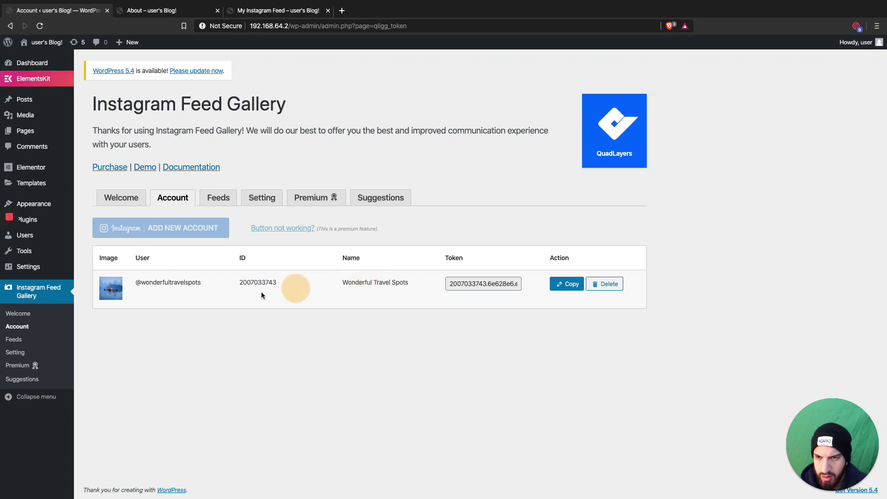
{"action": "left_click", "coordinate": [591, 285]}
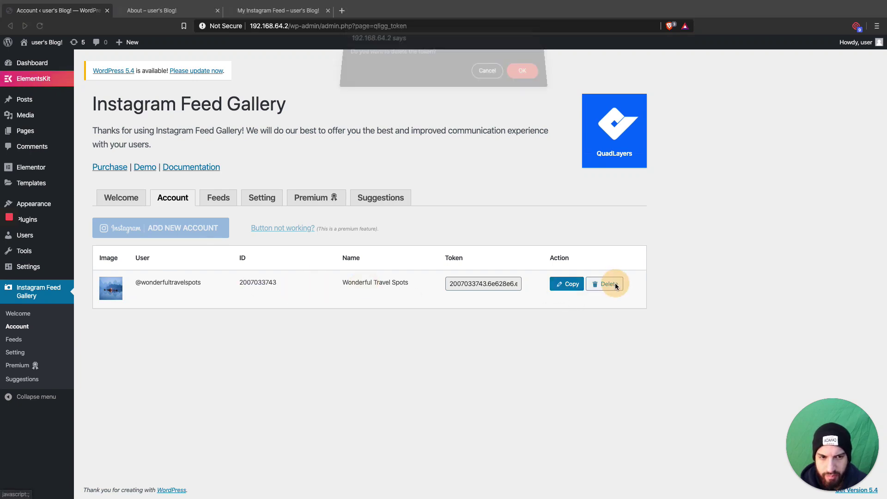
{"action": "left_click", "coordinate": [524, 79]}
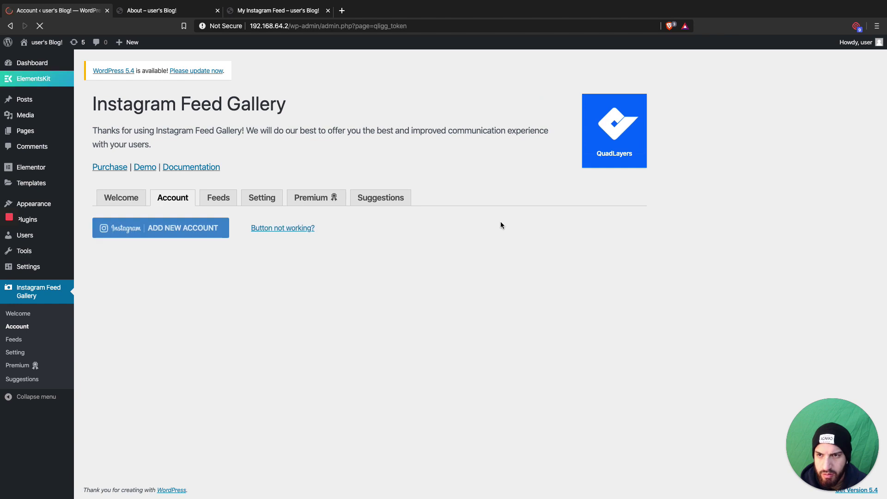
Step: Reconnect the Instagram account for a fresh token and show the single Gallery feed
{"action": "left_click", "coordinate": [181, 221]}
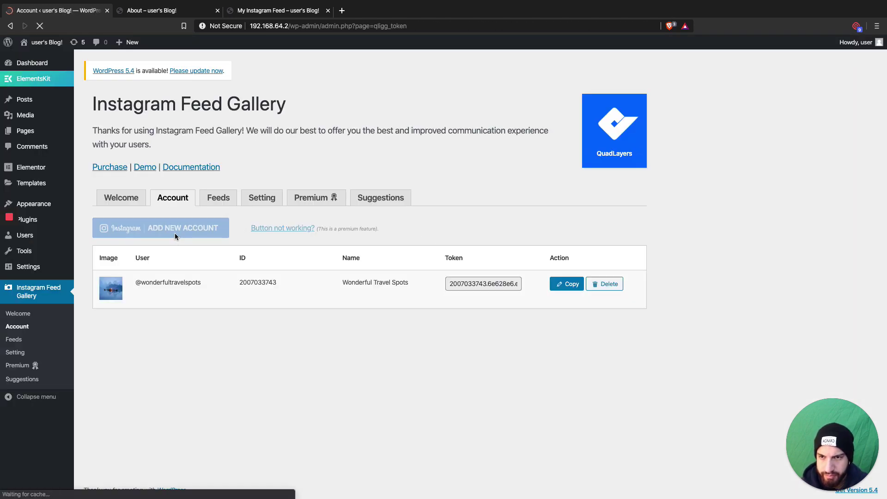
{"action": "left_click", "coordinate": [352, 354]}
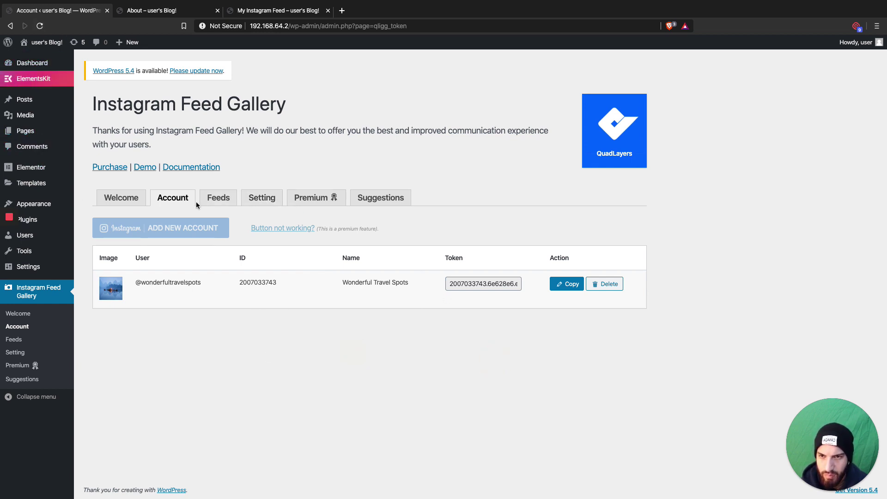
{"action": "left_click", "coordinate": [218, 199]}
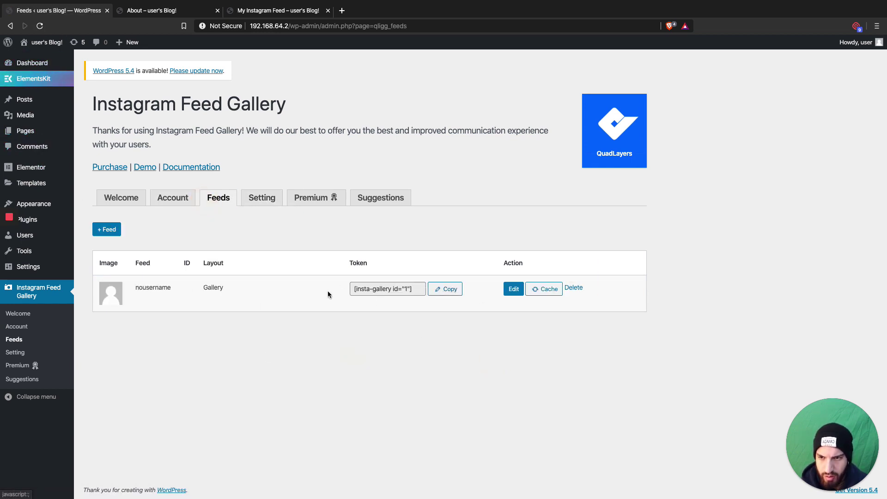
Step: Set feed 1's source type to User name with the connected account, and save it
{"action": "left_click", "coordinate": [513, 289]}
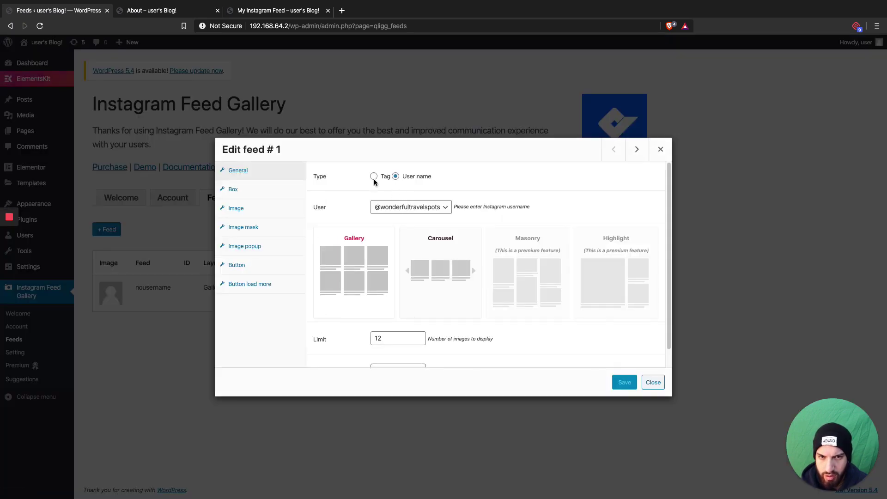
{"action": "left_click", "coordinate": [374, 176]}
{"action": "left_click", "coordinate": [387, 176]}
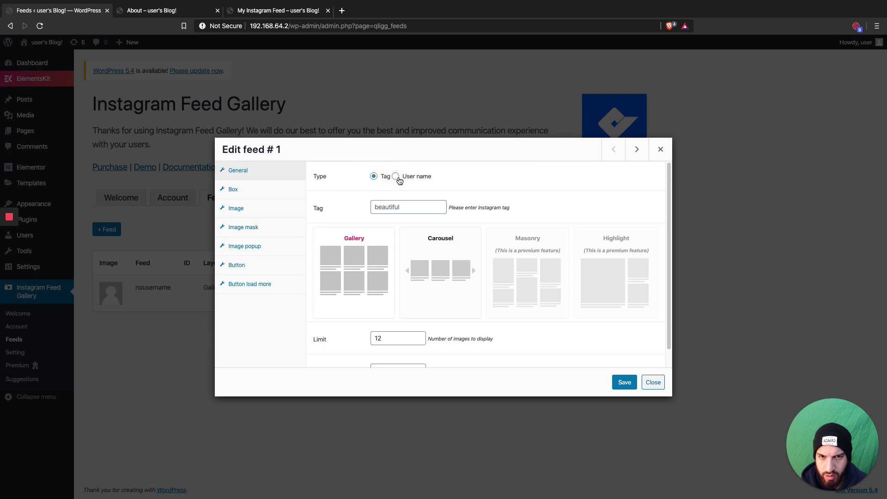
{"action": "left_click", "coordinate": [396, 176]}
{"action": "left_click", "coordinate": [402, 207]}
{"action": "left_click", "coordinate": [403, 208]}
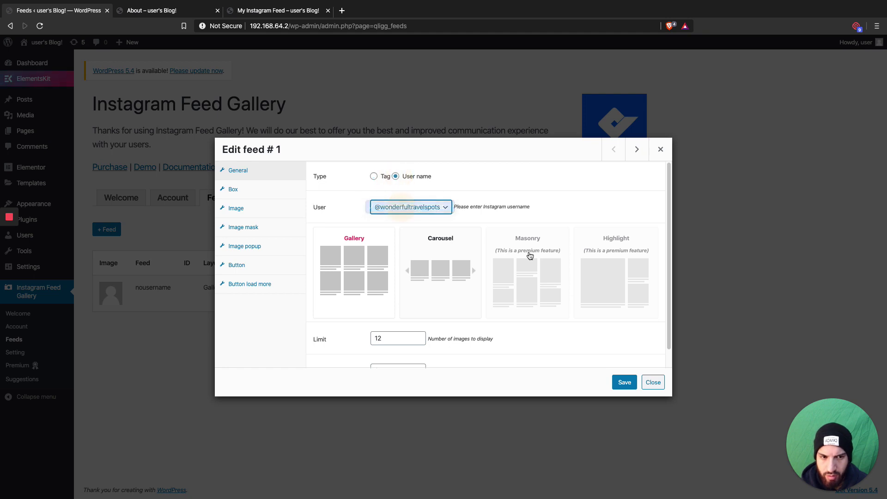
{"action": "left_click", "coordinate": [652, 383]}
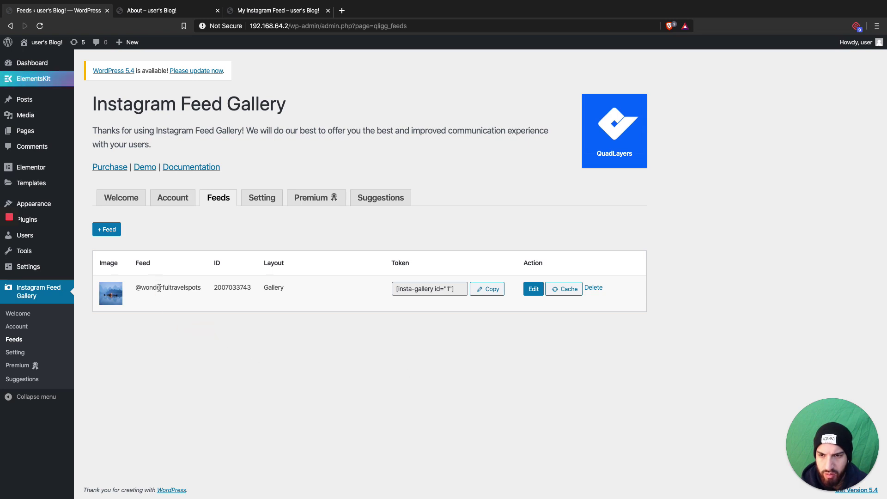
Step: Copy feed 1's [insta-gallery id="1"] shortcode
{"action": "left_click", "coordinate": [284, 350]}
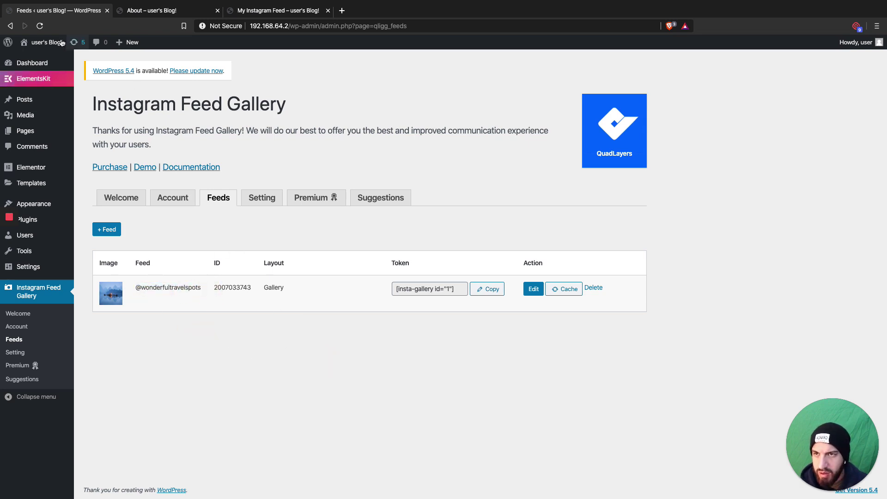
{"action": "left_click", "coordinate": [421, 287]}
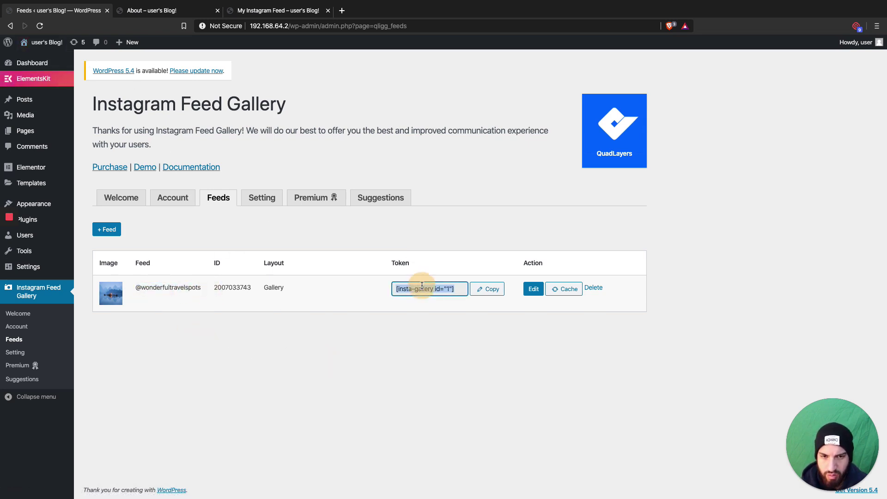
{"action": "left_click", "coordinate": [487, 288]}
Step: Reload the About page to show the 12-photo Instagram grid, then return to the Feeds tab
{"action": "left_click", "coordinate": [155, 18]}
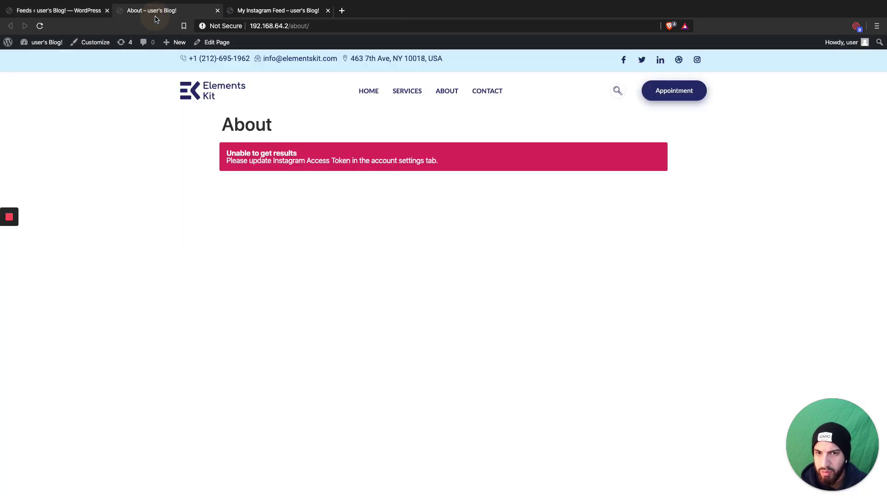
{"action": "left_click", "coordinate": [40, 25]}
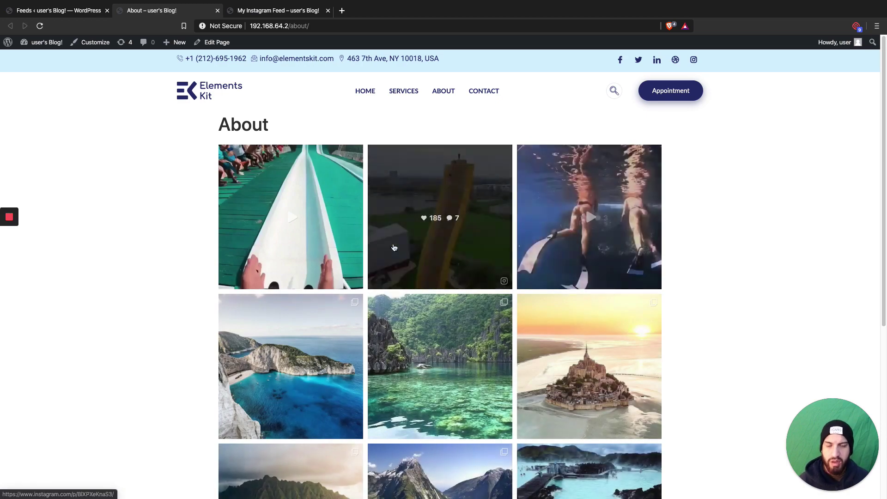
{"action": "scroll", "coordinate": [576, 365], "scroll_direction": "down", "scroll_amount": 5}
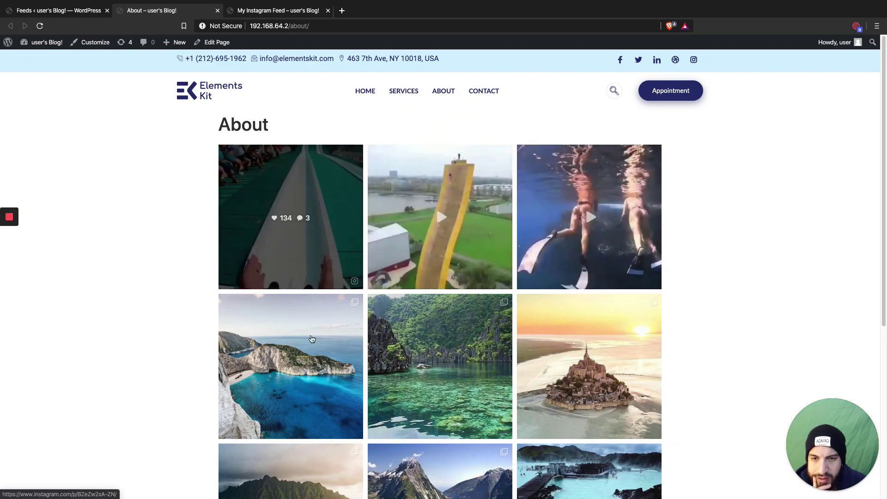
{"action": "scroll", "coordinate": [612, 375], "scroll_direction": "down", "scroll_amount": 5}
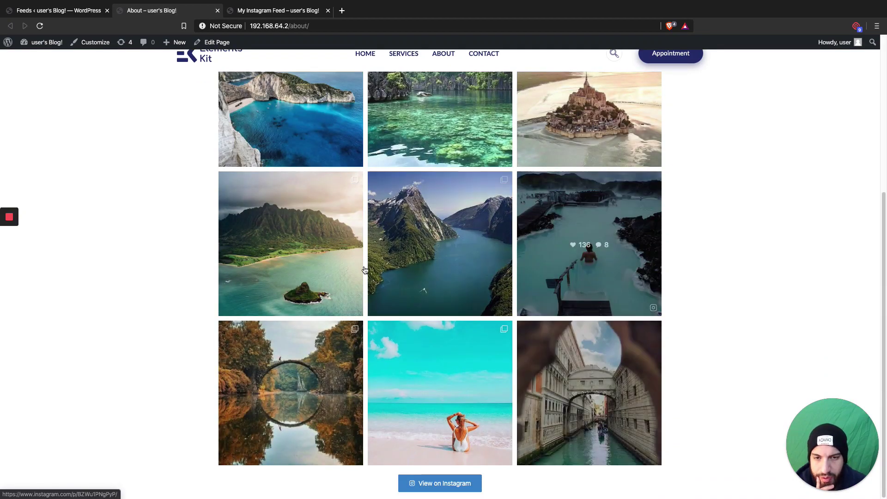
{"action": "scroll", "coordinate": [291, 457], "scroll_direction": "up", "scroll_amount": 6}
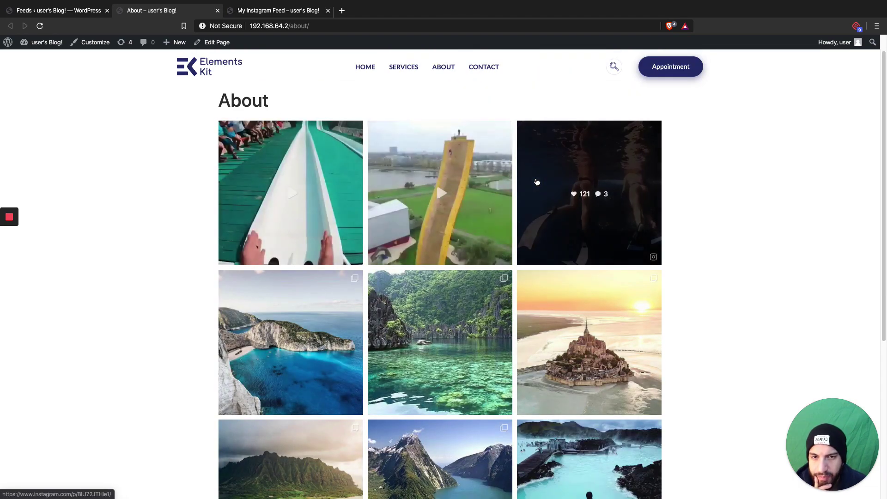
{"action": "left_click", "coordinate": [60, 9]}
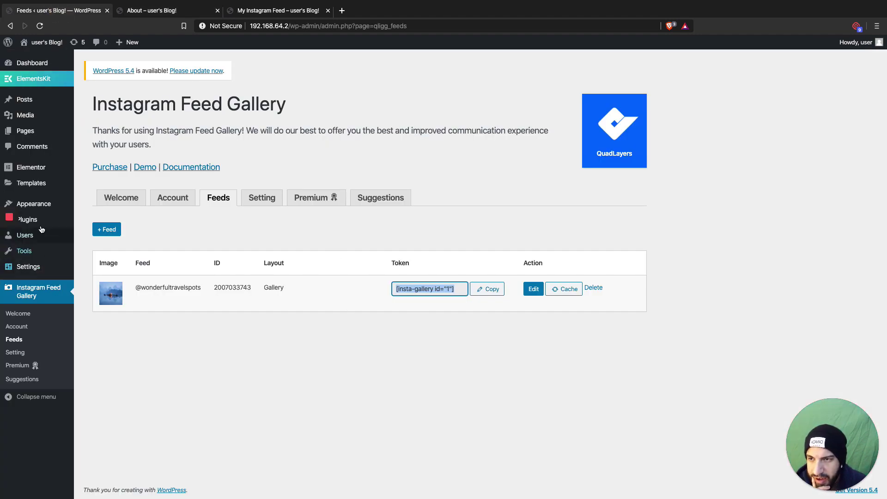
Step: Open the Home page from Pages > All Pages with Edit with Elementor
{"action": "left_click", "coordinate": [34, 133]}
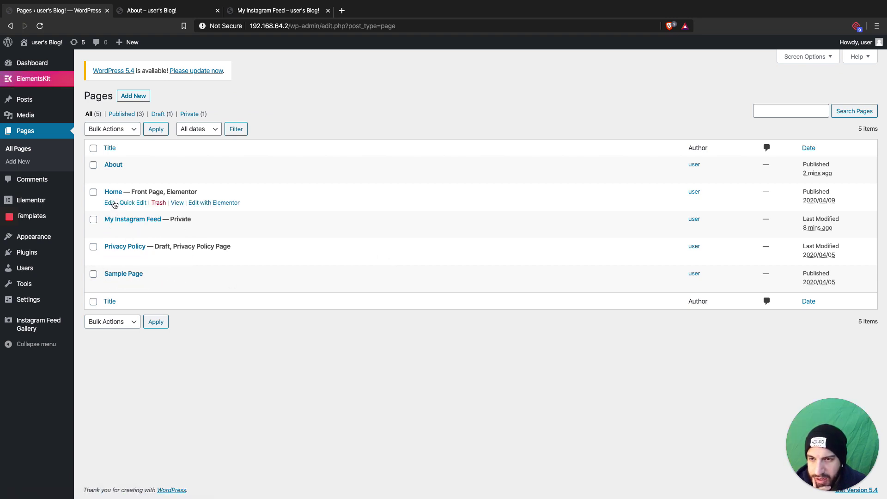
{"action": "left_click", "coordinate": [206, 206]}
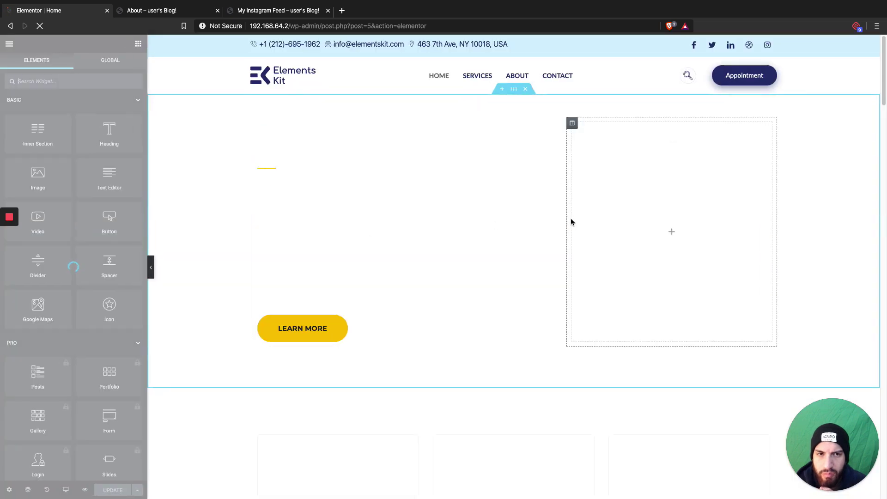
Step: Delete the inner section holding the four Creative Team member cards
{"action": "scroll", "coordinate": [570, 220], "scroll_direction": "down", "scroll_amount": 10}
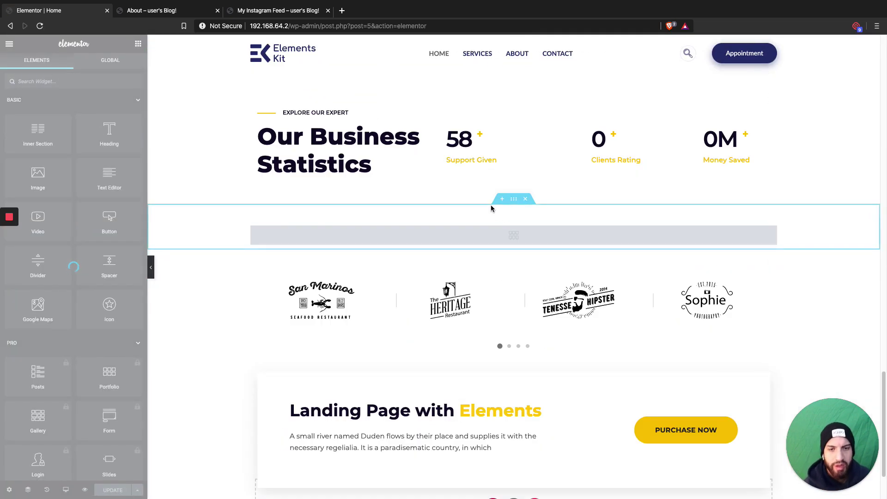
{"action": "scroll", "coordinate": [490, 198], "scroll_direction": "down", "scroll_amount": 2}
{"action": "scroll", "coordinate": [476, 181], "scroll_direction": "down", "scroll_amount": 10}
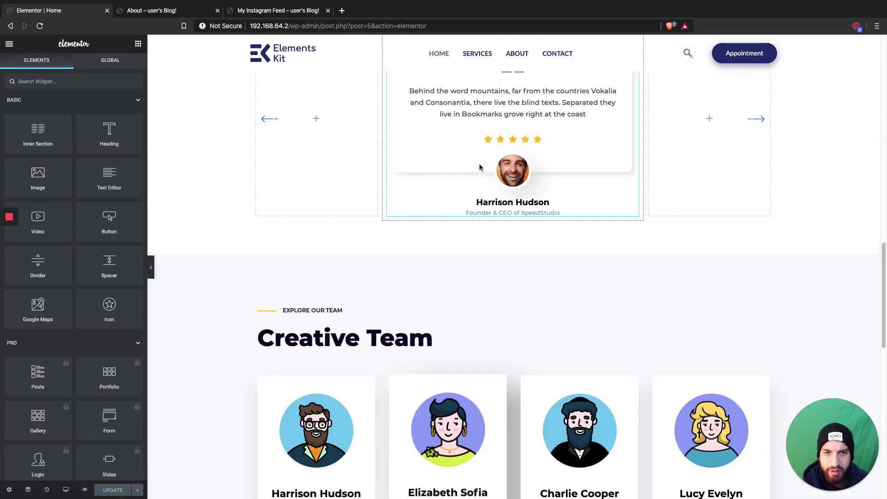
{"action": "scroll", "coordinate": [481, 165], "scroll_direction": "up", "scroll_amount": 4}
{"action": "scroll", "coordinate": [536, 176], "scroll_direction": "down", "scroll_amount": 7}
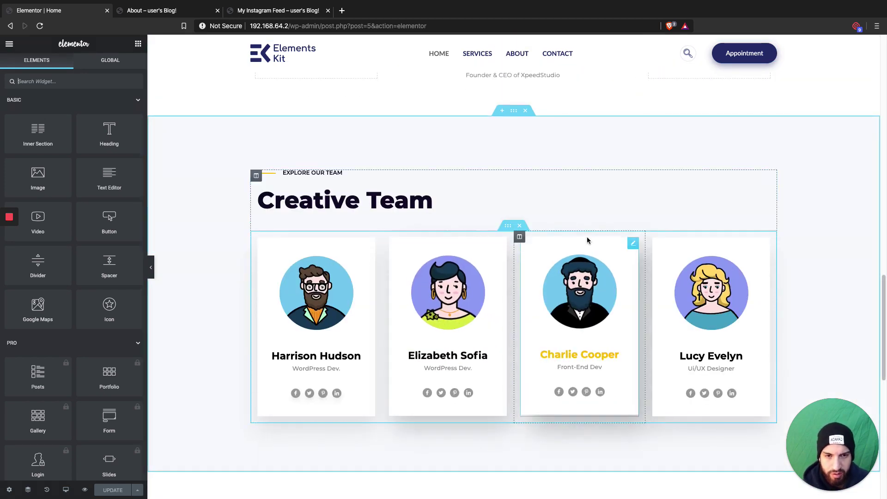
{"action": "left_click", "coordinate": [519, 225]}
Step: Replace the Creative Team heading title with 'Instagram Feed'
{"action": "left_click", "coordinate": [416, 191]}
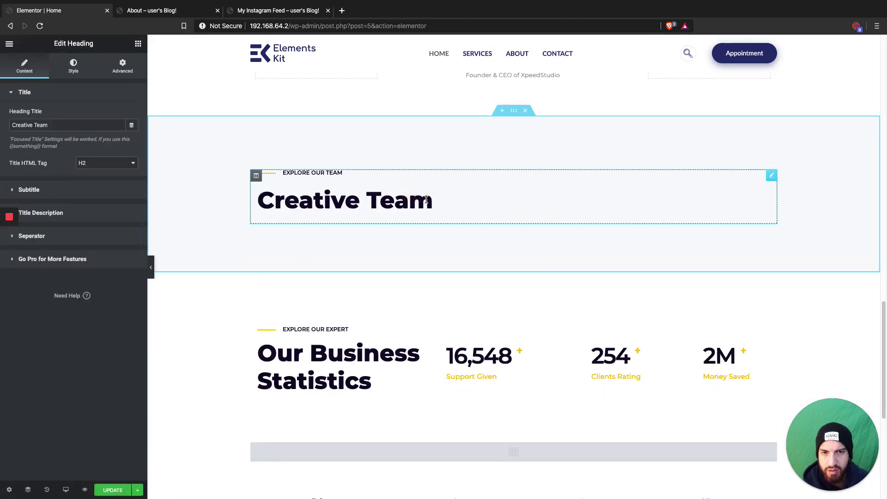
{"action": "left_click_drag", "start_coordinate": [64, 125], "coordinate": [2, 112]}
{"action": "key", "text": "BackSpace"}
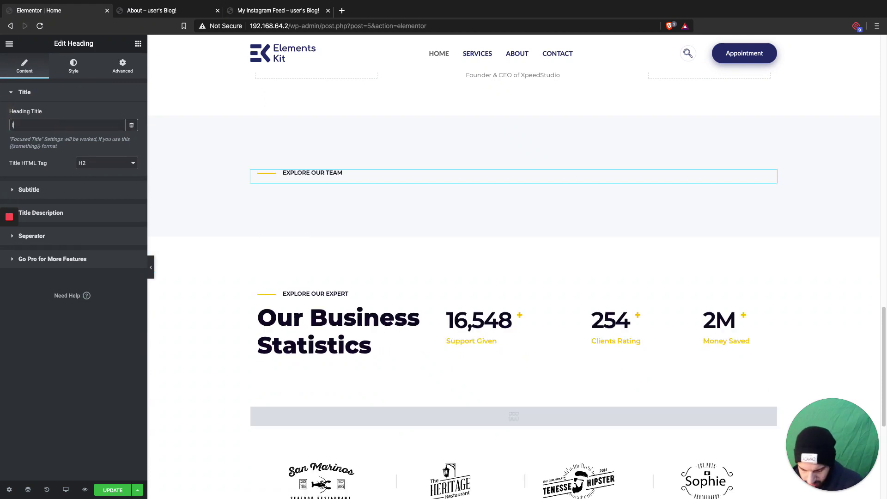
{"action": "type", "text": "Instagram "}
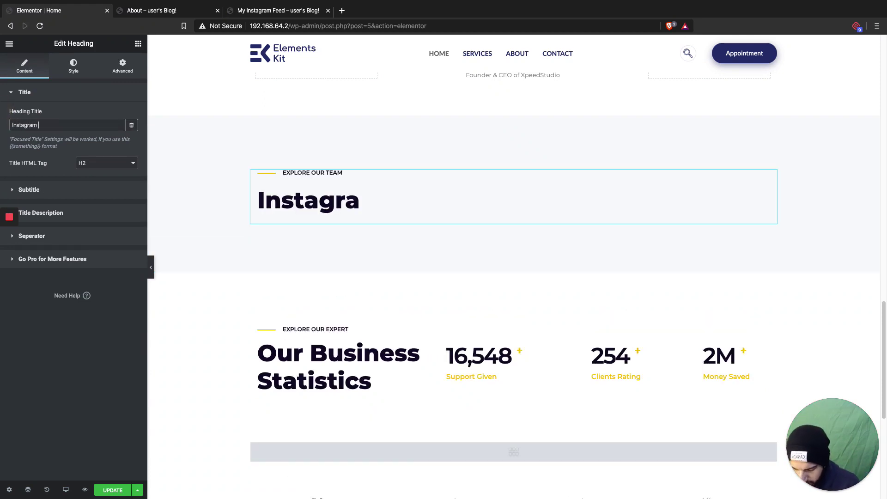
{"action": "type", "text": "Feed"}
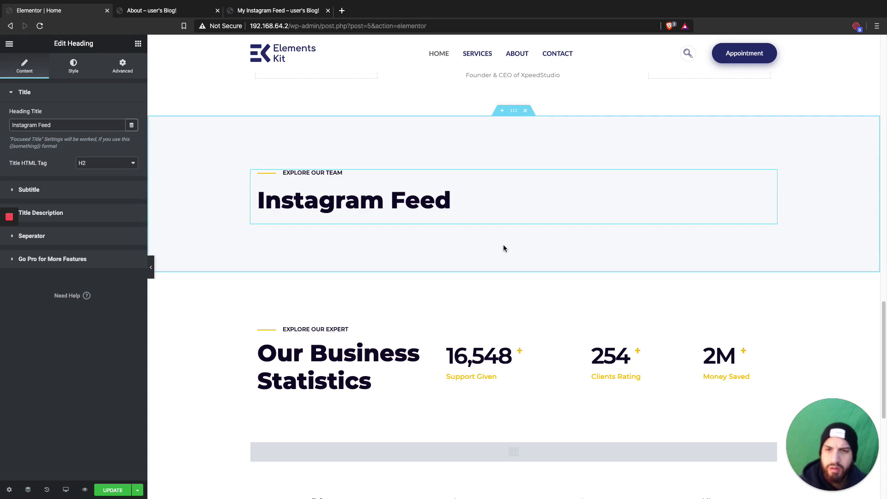
{"action": "left_click", "coordinate": [139, 45]}
Step: Find the Shortcode widget and place it below the Instagram Feed heading
{"action": "left_click", "coordinate": [63, 80]}
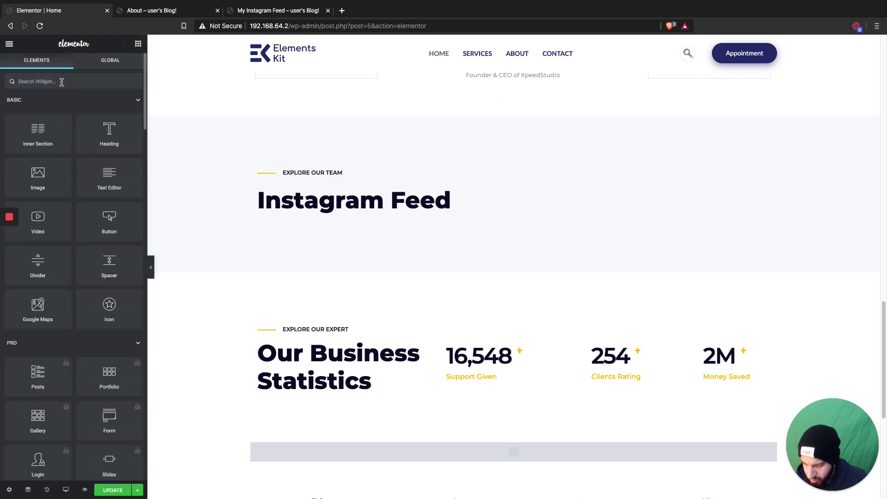
{"action": "type", "text": "shoert"}
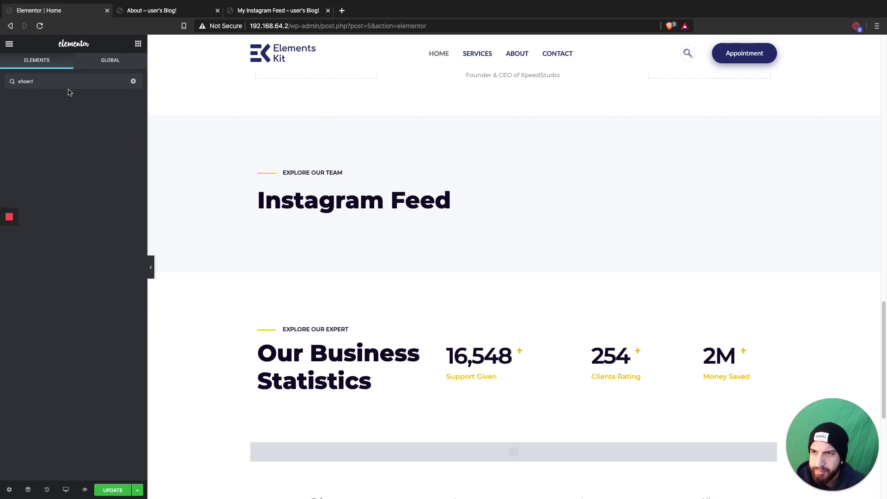
{"action": "key", "text": "BackSpace"}
{"action": "key", "text": "BackSpace"}
{"action": "key", "text": "BackSpace"}
{"action": "key", "text": "BackSpace"}
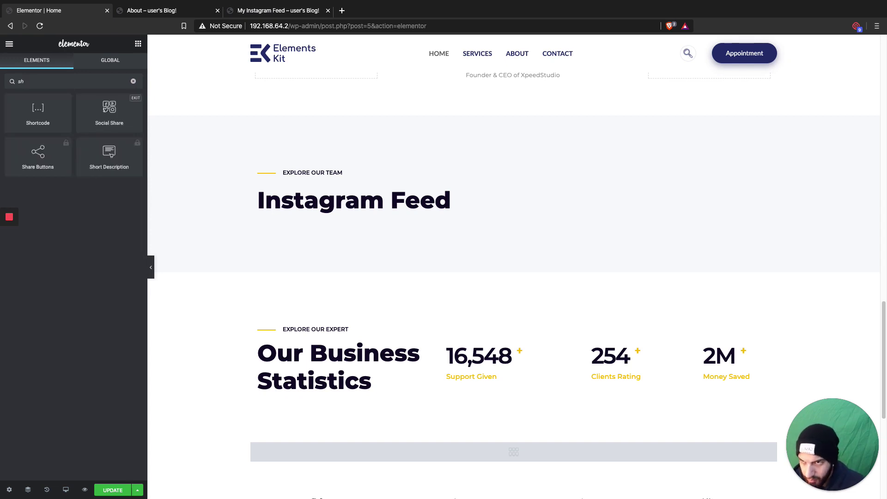
{"action": "type", "text": "insta"}
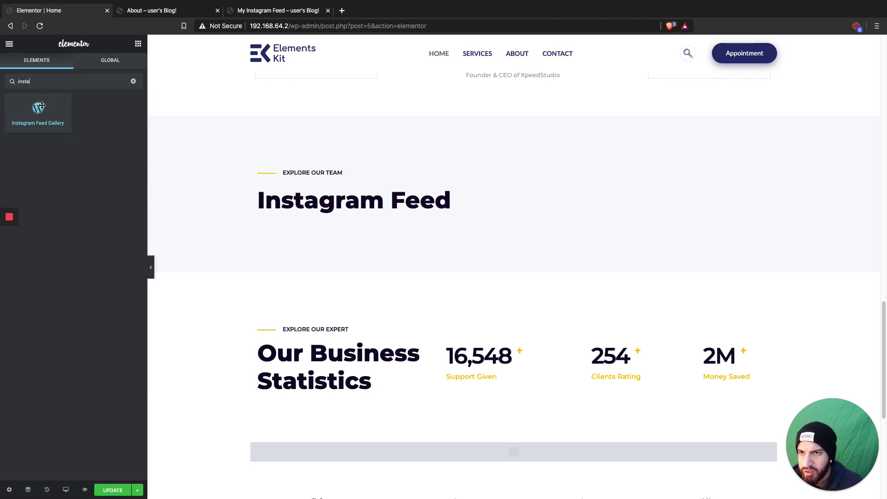
{"action": "key", "text": "BackSpace"}
{"action": "key", "text": "BackSpace"}
{"action": "key", "text": "BackSpace"}
{"action": "key", "text": "BackSpace"}
{"action": "key", "text": "BackSpace"}
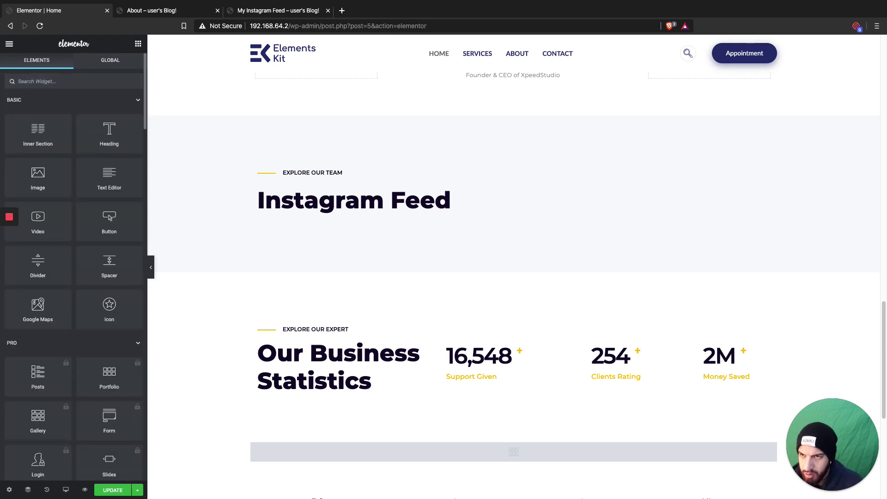
{"action": "type", "text": "short"}
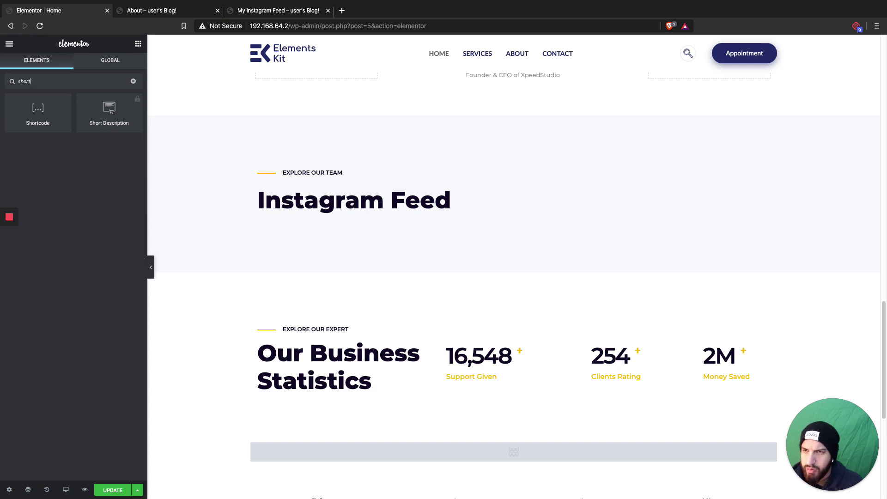
{"action": "left_click_drag", "start_coordinate": [22, 119], "coordinate": [472, 226]}
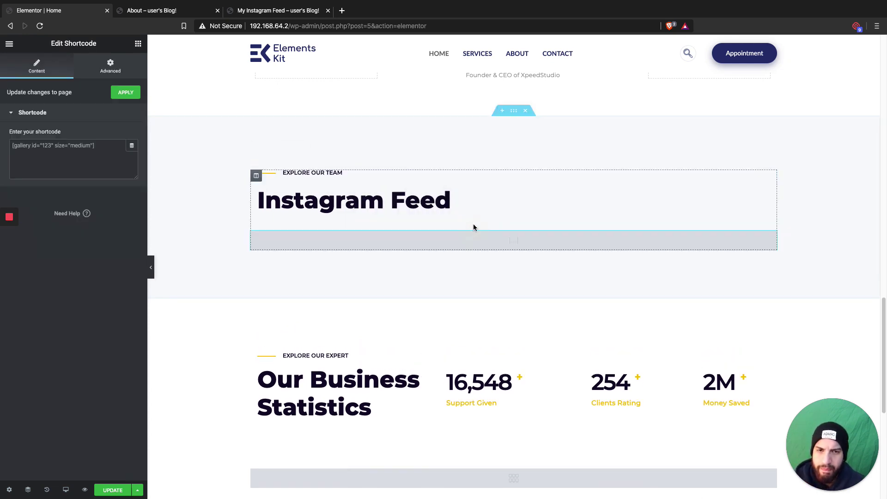
Step: Paste [insta-gallery id="1"] into the Shortcode widget and update the page
{"action": "left_click", "coordinate": [49, 143]}
{"action": "key", "text": "ctrl+v"}
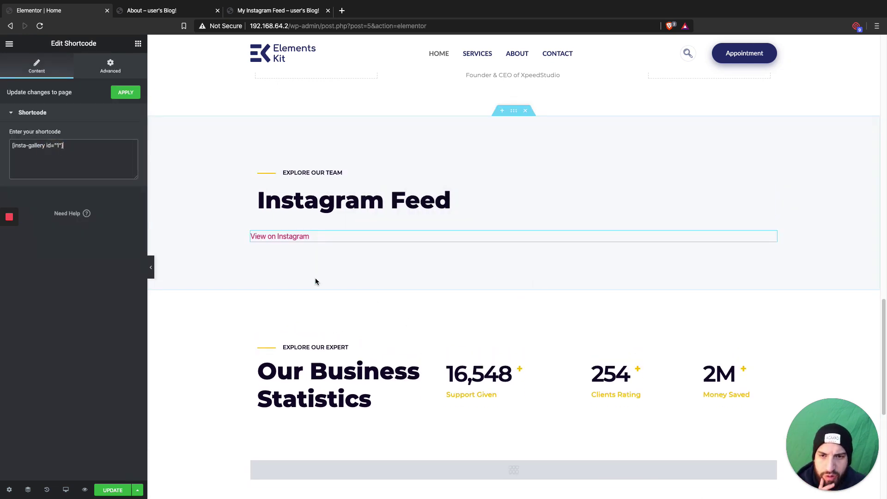
{"action": "left_click", "coordinate": [113, 490]}
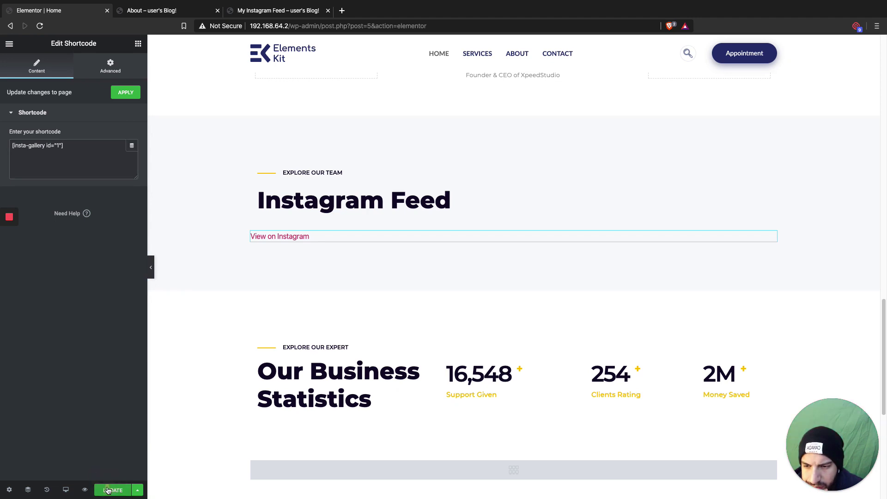
Step: Open the Home page preview and close the old About page tab
{"action": "left_click", "coordinate": [85, 489]}
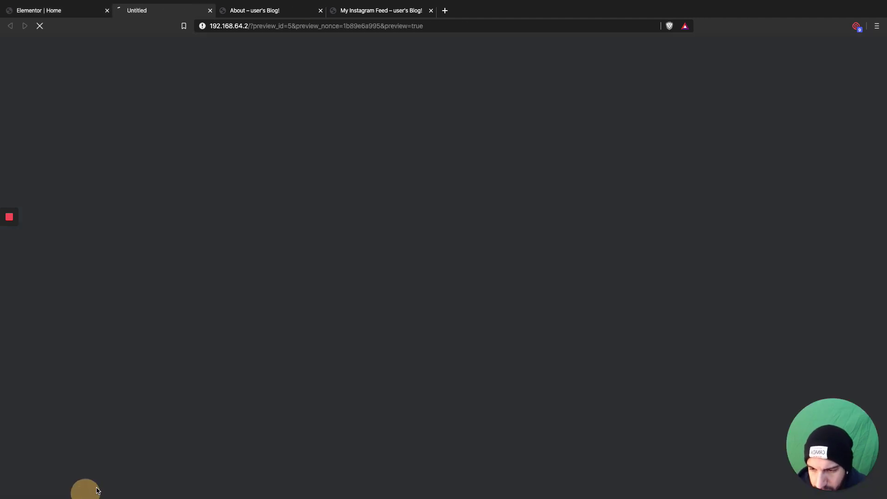
{"action": "left_click", "coordinate": [308, 13]}
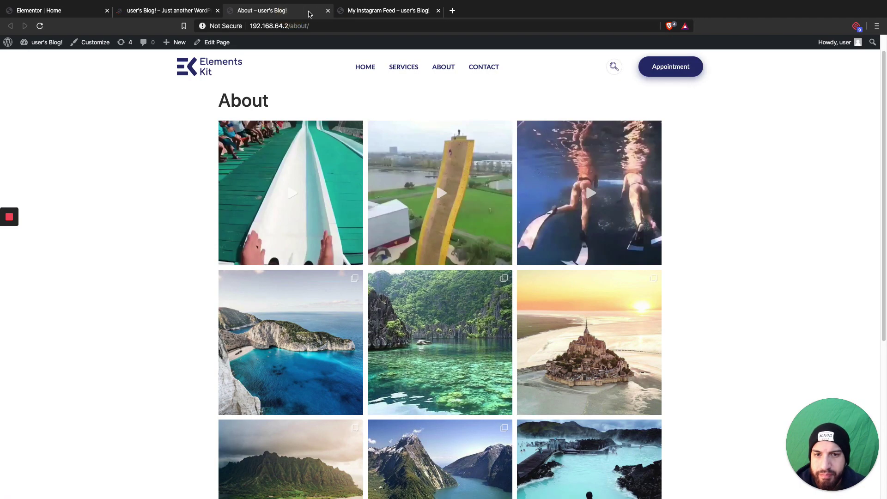
{"action": "left_click", "coordinate": [326, 10]}
{"action": "left_click", "coordinate": [180, 10]}
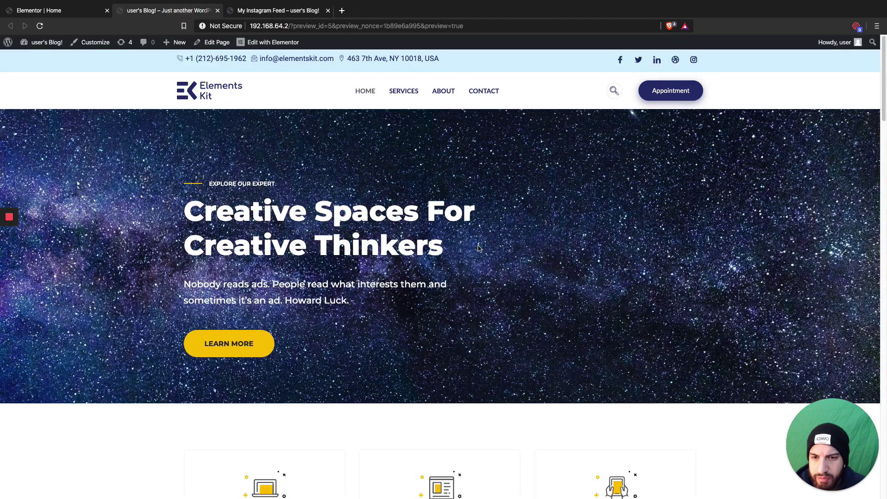
Step: Check the three-column Instagram grid in the preview, then return to the Elementor editor
{"action": "scroll", "coordinate": [477, 250], "scroll_direction": "down", "scroll_amount": 15}
{"action": "scroll", "coordinate": [477, 248], "scroll_direction": "down", "scroll_amount": 7}
{"action": "scroll", "coordinate": [407, 240], "scroll_direction": "up", "scroll_amount": 1}
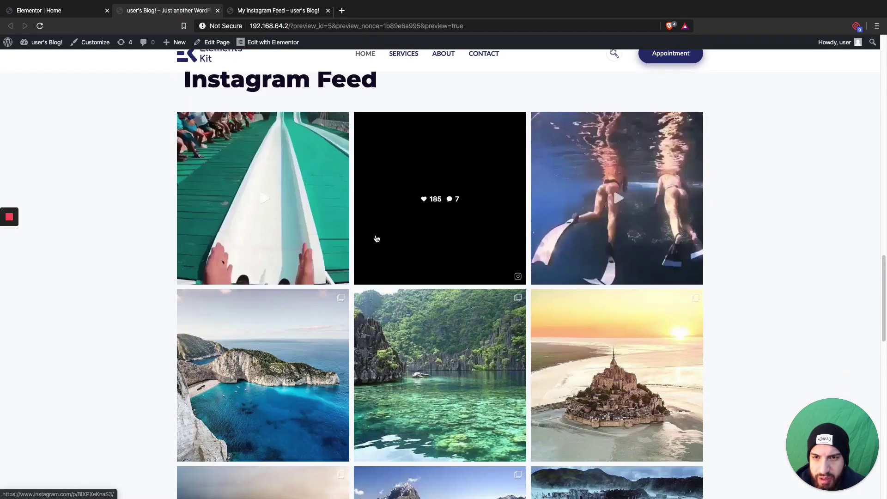
{"action": "scroll", "coordinate": [376, 238], "scroll_direction": "down", "scroll_amount": 10}
{"action": "scroll", "coordinate": [398, 248], "scroll_direction": "down", "scroll_amount": 5}
{"action": "scroll", "coordinate": [321, 230], "scroll_direction": "up", "scroll_amount": 20}
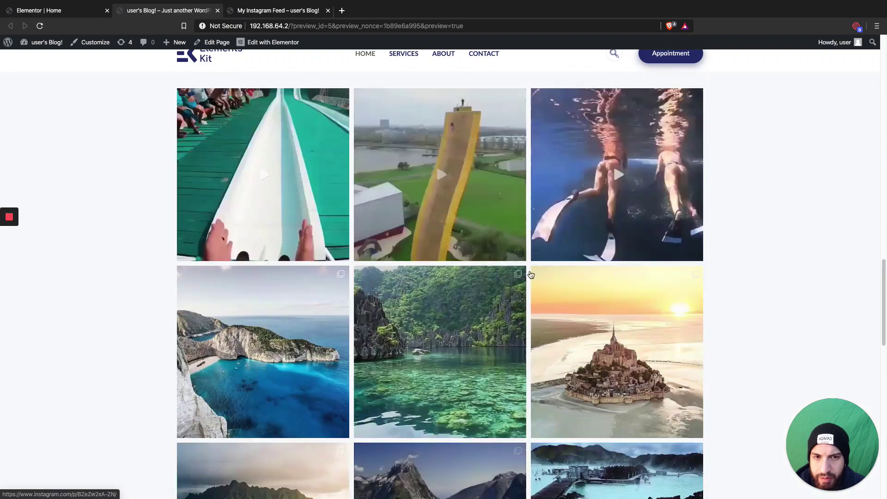
{"action": "scroll", "coordinate": [366, 266], "scroll_direction": "down", "scroll_amount": 12}
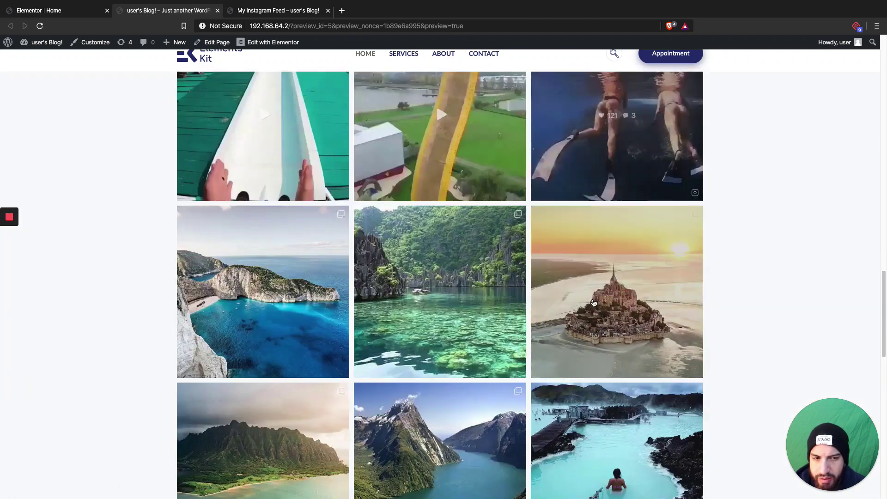
{"action": "scroll", "coordinate": [416, 254], "scroll_direction": "down", "scroll_amount": 8}
{"action": "scroll", "coordinate": [353, 214], "scroll_direction": "up", "scroll_amount": 15}
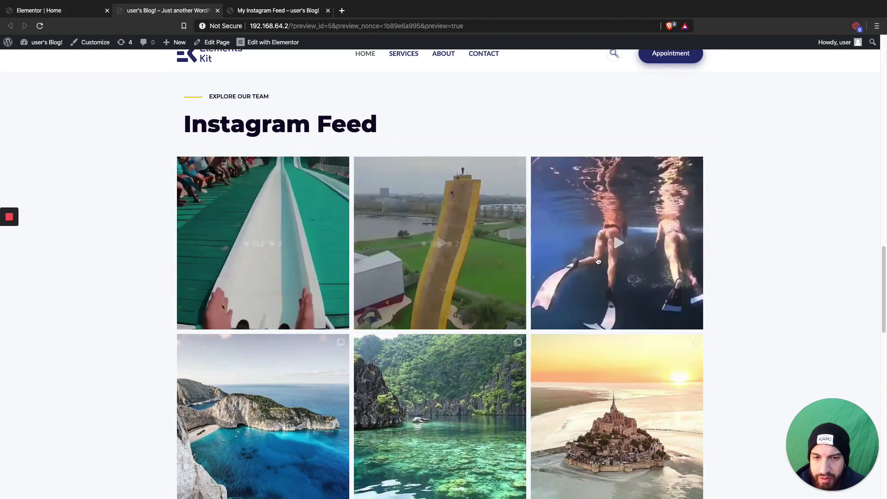
{"action": "key", "text": "super+1"}
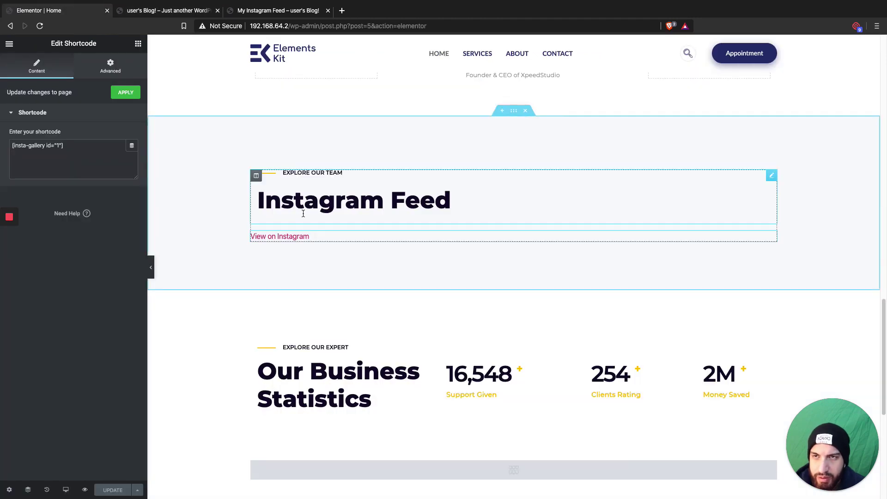
Step: Go to the Feeds list of Instagram Feed Gallery from the WordPress dashboard
{"action": "left_click", "coordinate": [156, 12]}
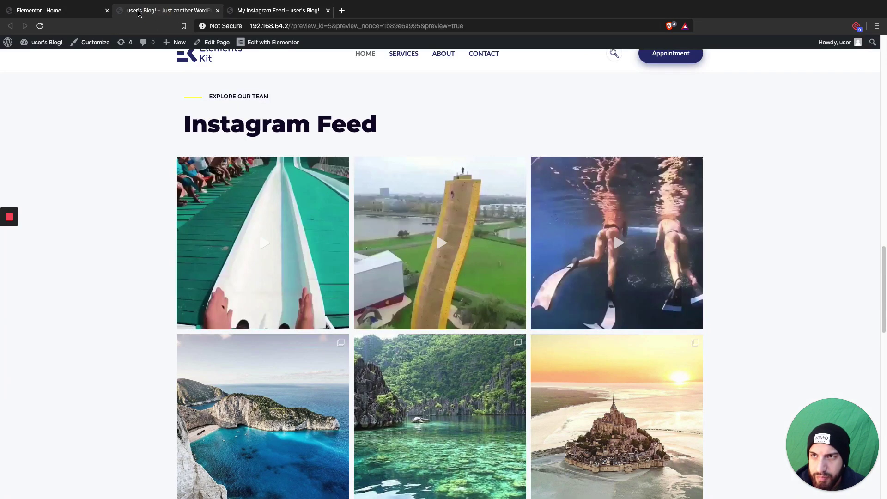
{"action": "left_click", "coordinate": [266, 9]}
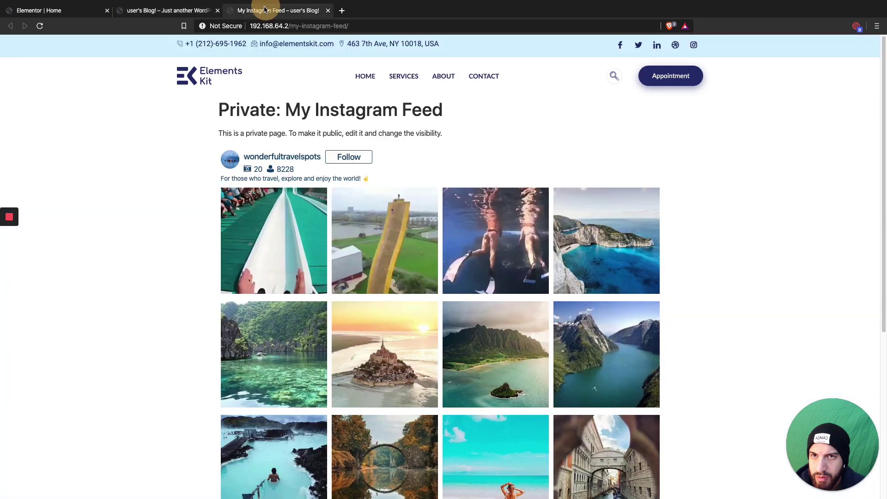
{"action": "left_click", "coordinate": [260, 31]}
{"action": "key", "text": "Return"}
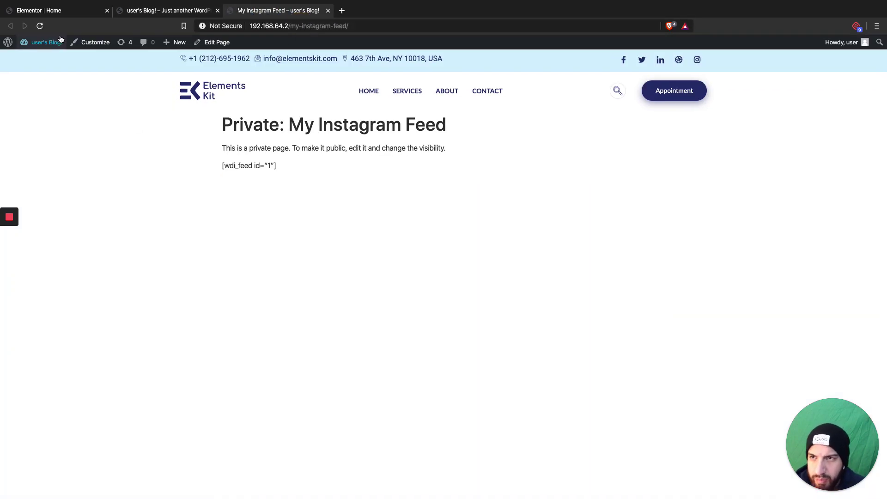
{"action": "mouse_move", "coordinate": [51, 42]}
{"action": "left_click", "coordinate": [34, 57]}
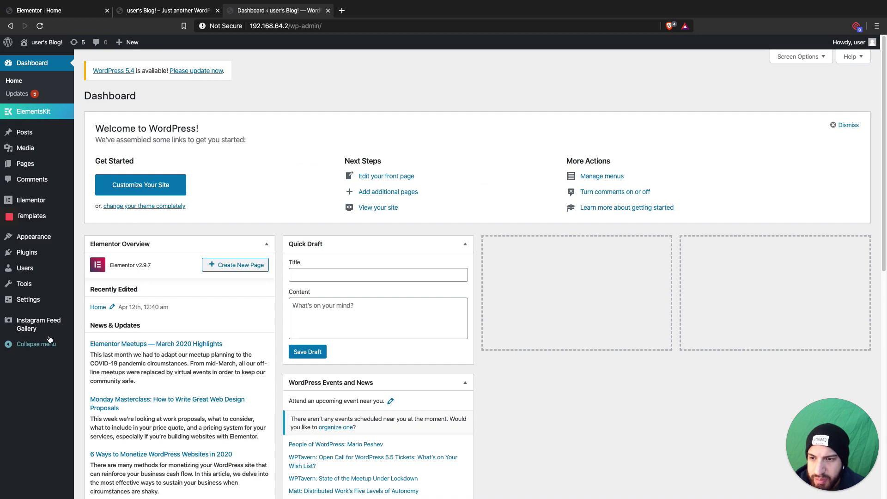
{"action": "left_click", "coordinate": [37, 324]}
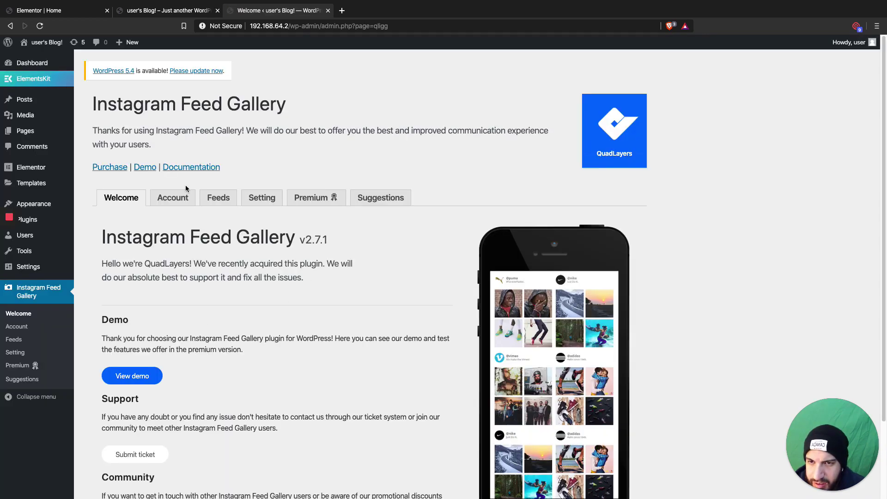
{"action": "left_click", "coordinate": [261, 197]}
{"action": "left_click", "coordinate": [219, 199]}
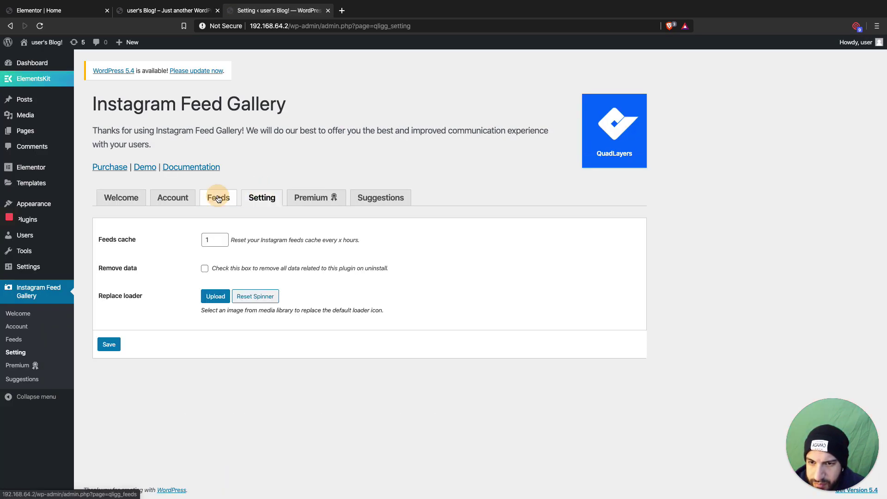
Step: Set feed #1 to 2 columns and save it
{"action": "left_click", "coordinate": [533, 289]}
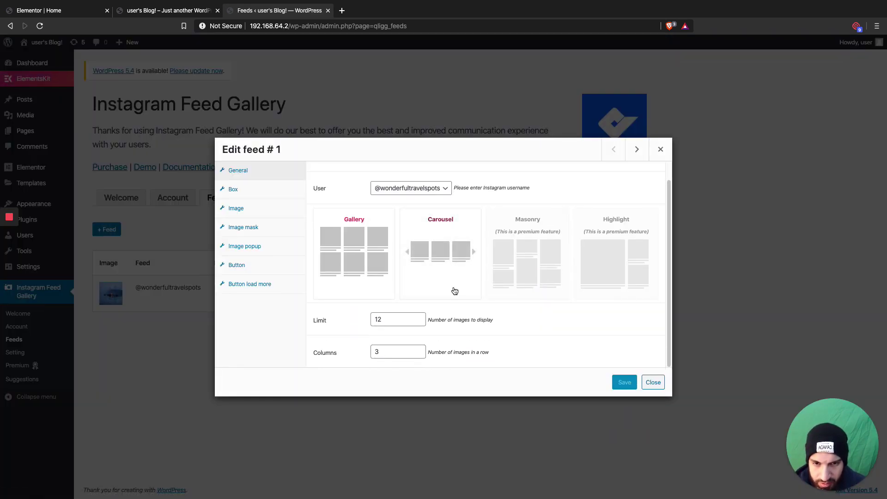
{"action": "left_click", "coordinate": [391, 352]}
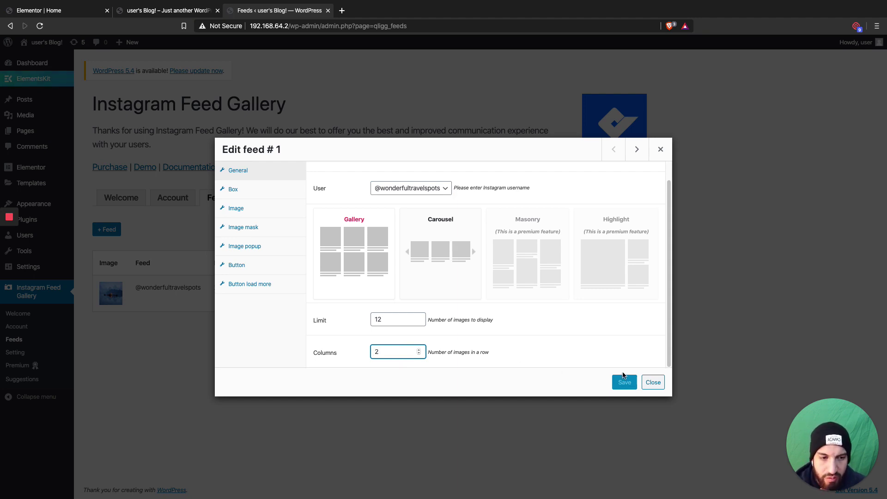
{"action": "left_click", "coordinate": [624, 382]}
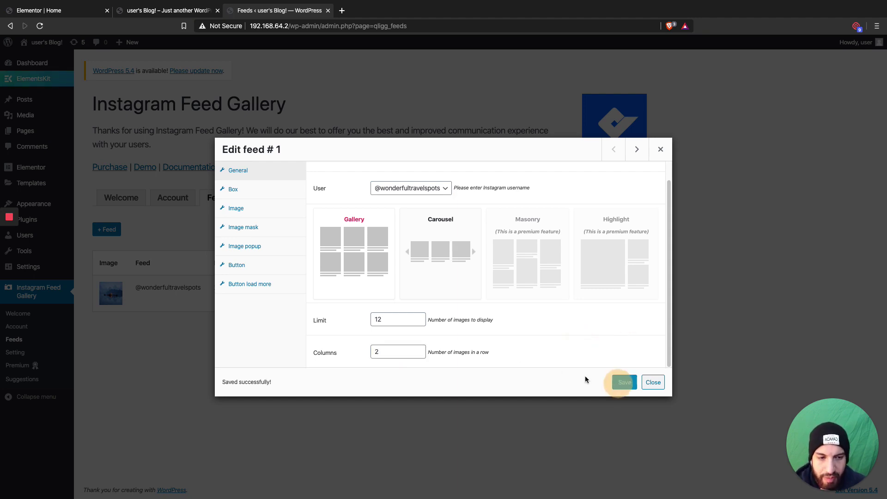
{"action": "left_click", "coordinate": [180, 10]}
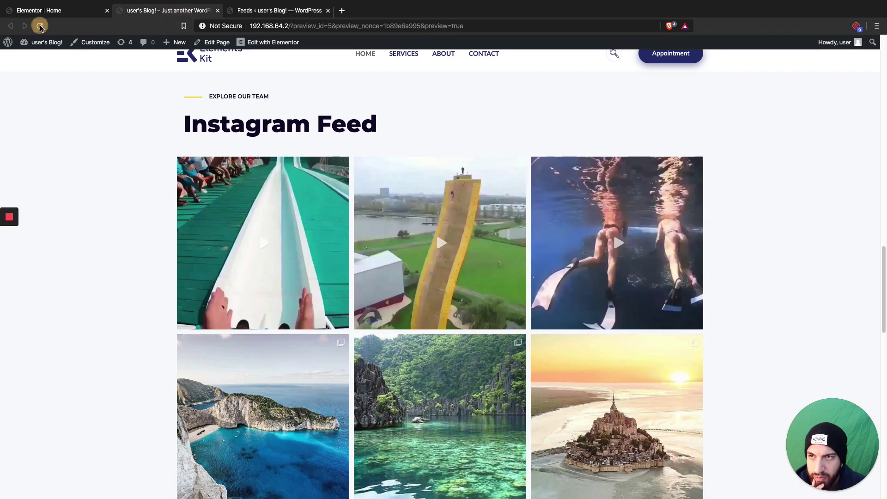
Step: Reload the Home preview to see photos two per row, then go back to feed #1's settings
{"action": "left_click", "coordinate": [40, 27]}
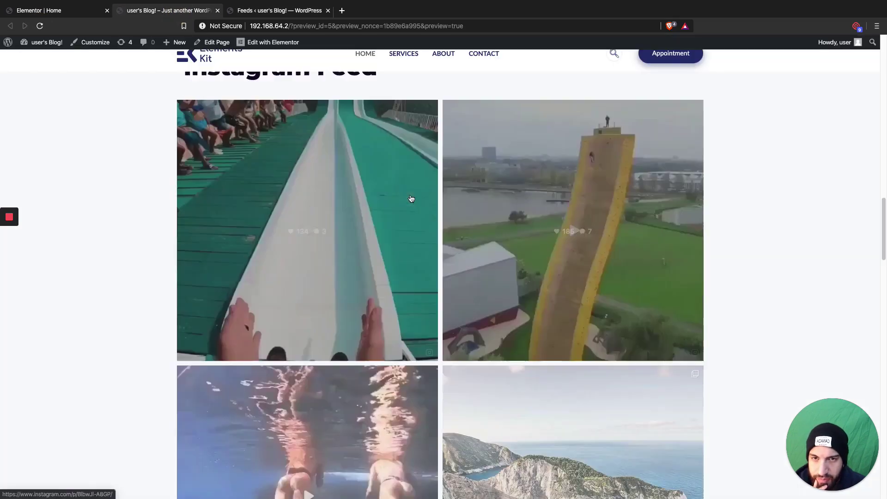
{"action": "scroll", "coordinate": [513, 217], "scroll_direction": "down", "scroll_amount": 20}
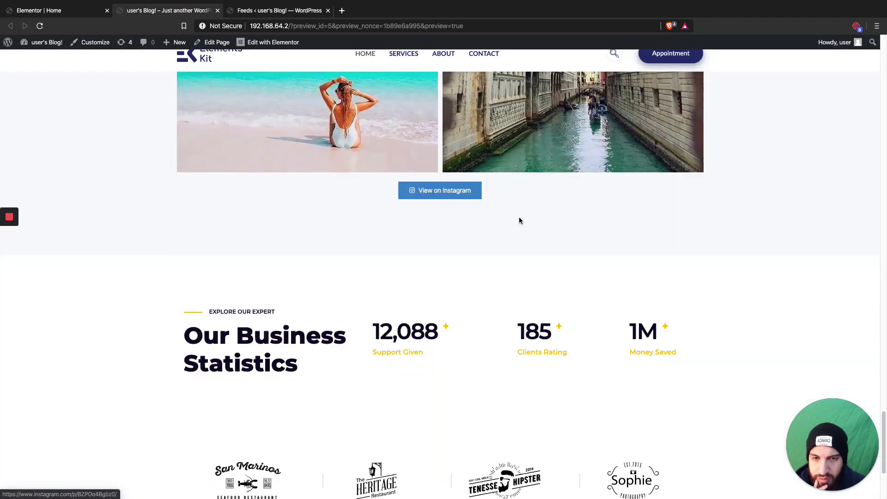
{"action": "scroll", "coordinate": [519, 220], "scroll_direction": "up", "scroll_amount": 20}
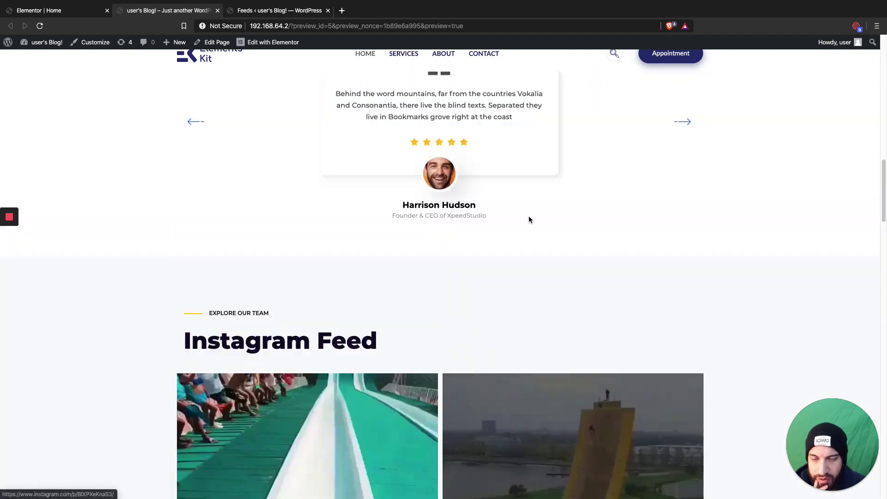
{"action": "scroll", "coordinate": [539, 219], "scroll_direction": "down", "scroll_amount": 6}
{"action": "left_click", "coordinate": [76, 10]}
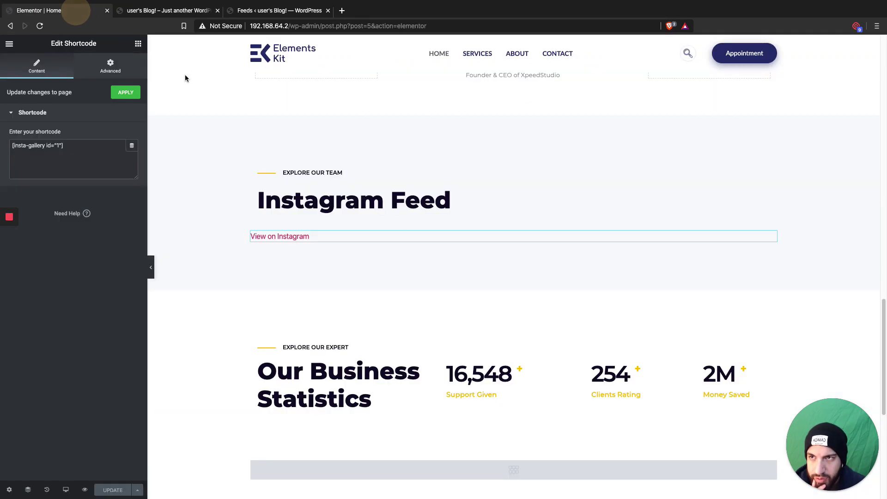
{"action": "left_click", "coordinate": [174, 14]}
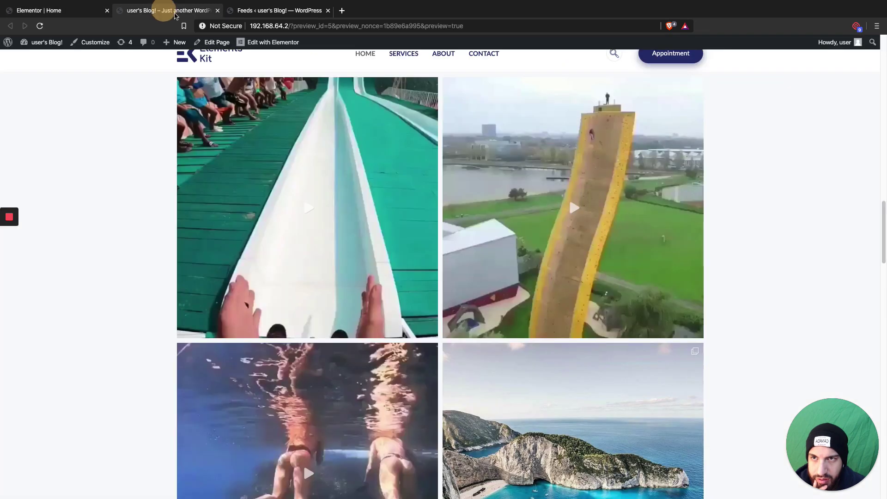
{"action": "left_click", "coordinate": [255, 12]}
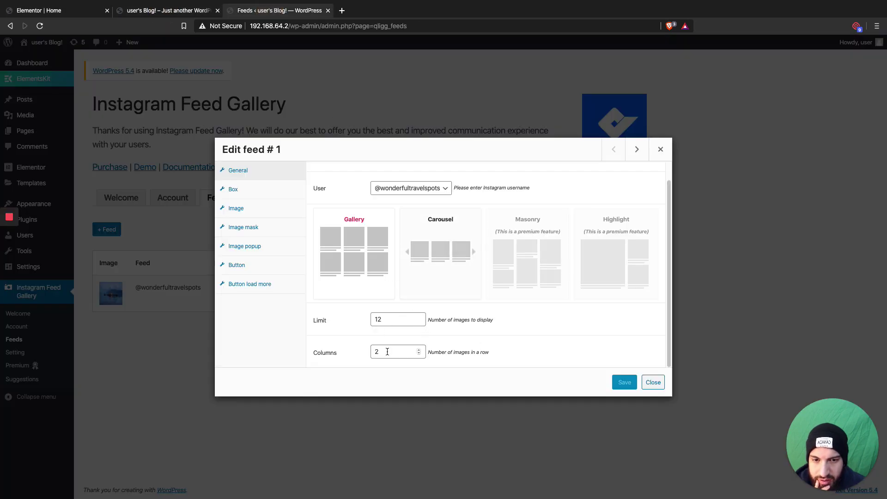
Step: Set feed #1's image limit to 8 and save the feed
{"action": "type", "text": "4"}
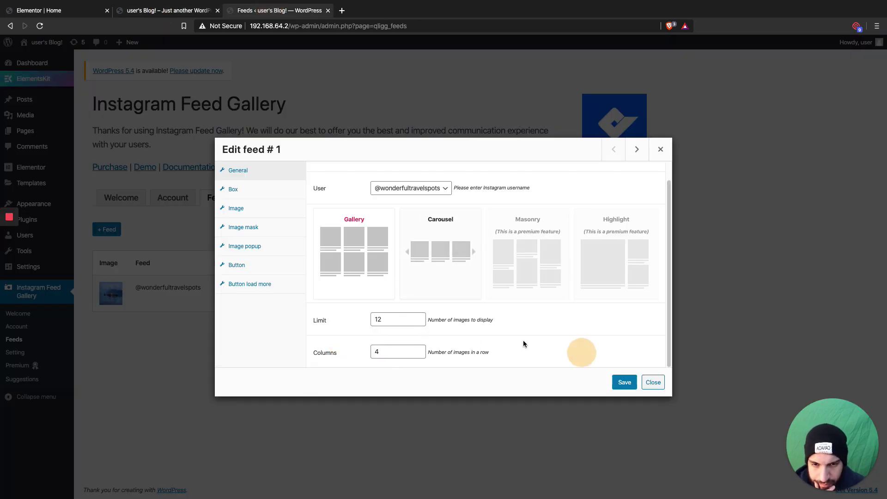
{"action": "left_click", "coordinate": [400, 319]}
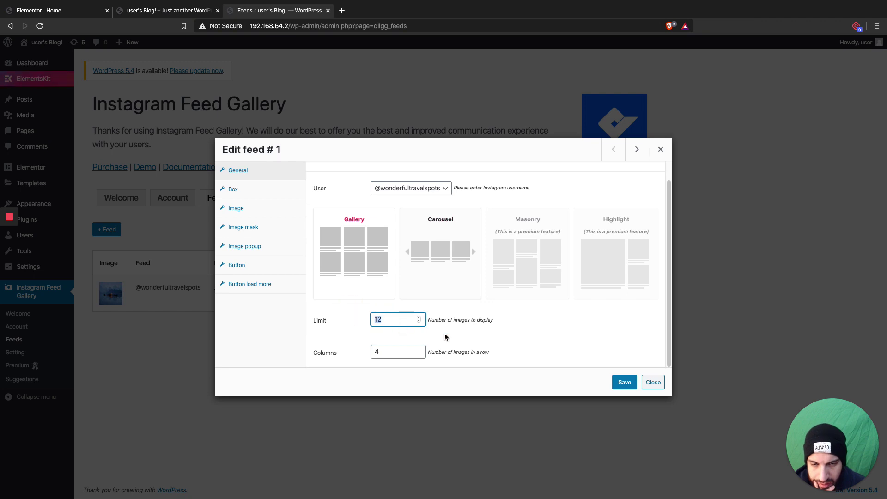
{"action": "type", "text": "8"}
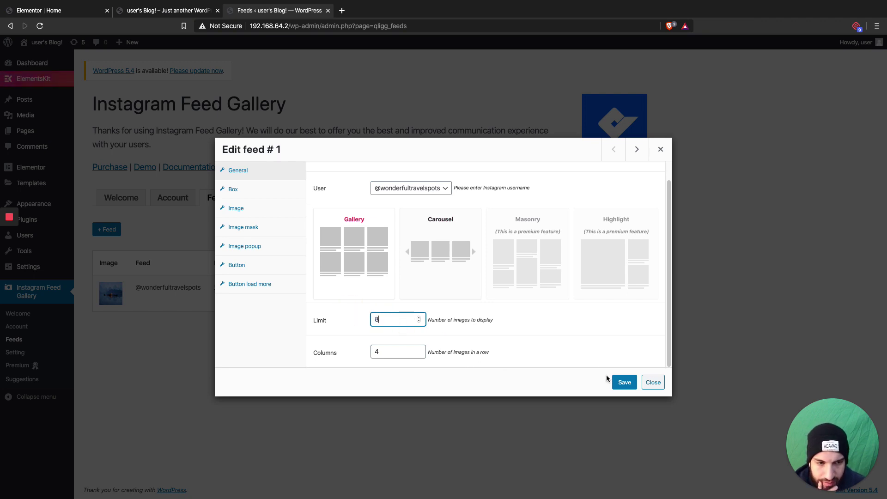
{"action": "left_click", "coordinate": [620, 382]}
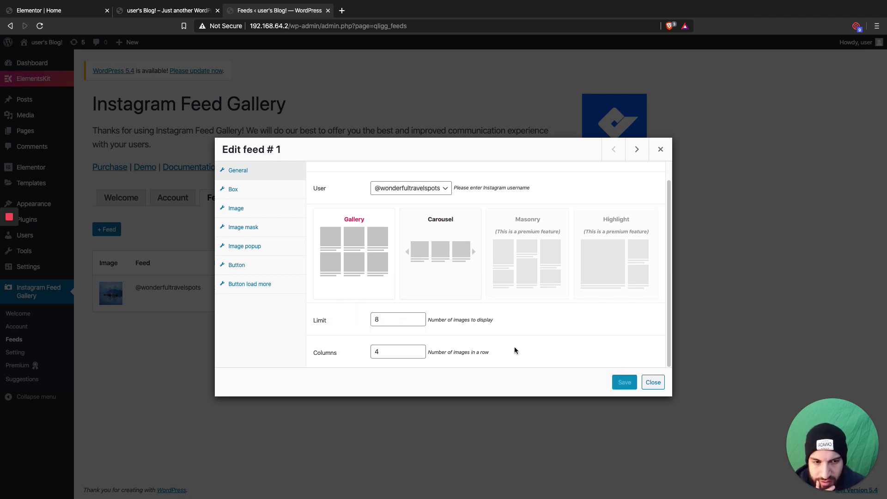
Step: Reload the Home preview to confirm eight photos in two rows of four
{"action": "left_click", "coordinate": [174, 10]}
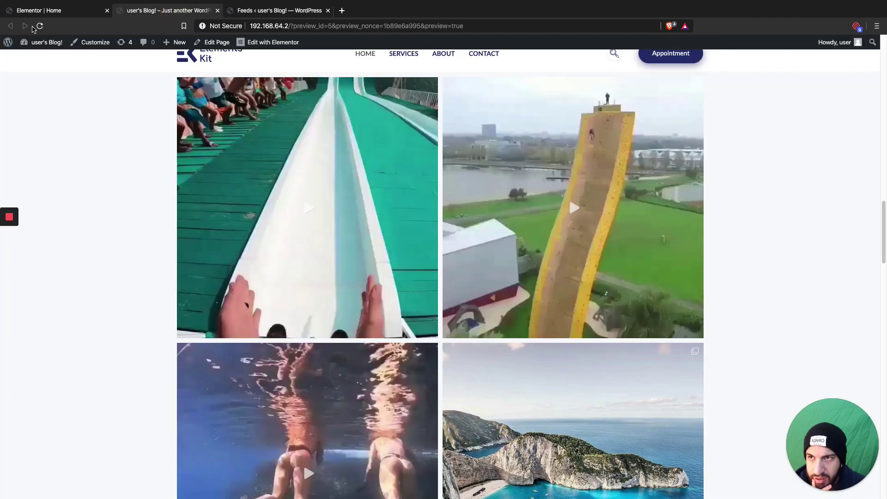
{"action": "left_click", "coordinate": [39, 26]}
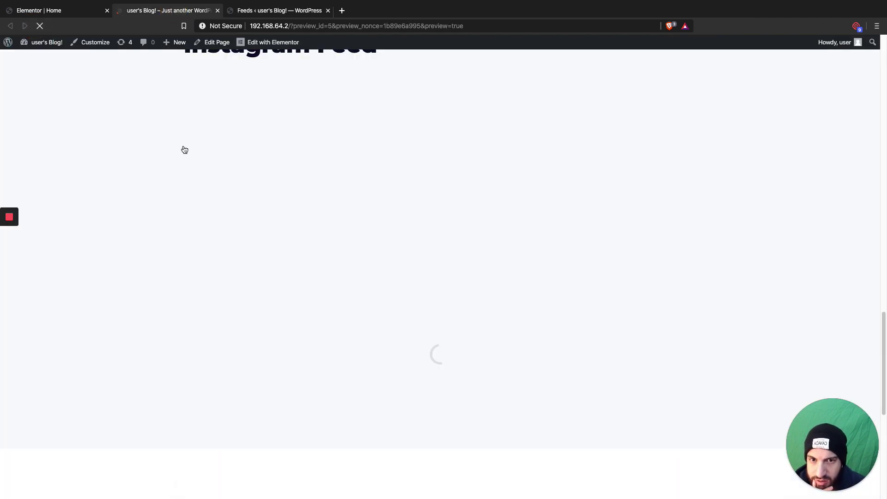
{"action": "scroll", "coordinate": [489, 212], "scroll_direction": "up", "scroll_amount": 6}
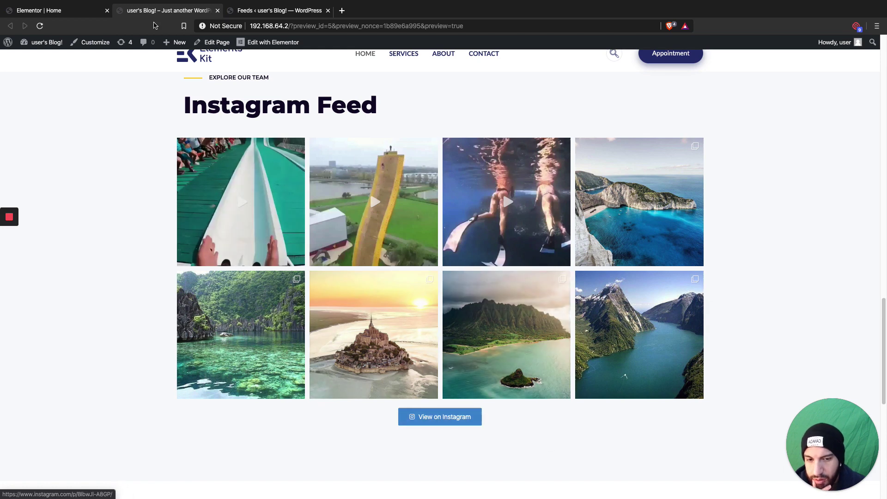
{"action": "left_click", "coordinate": [69, 10]}
{"action": "left_click", "coordinate": [266, 12]}
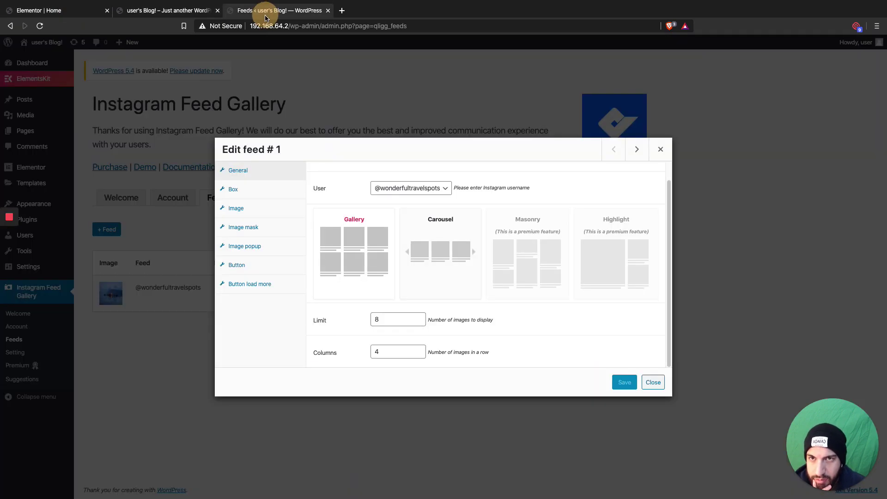
{"action": "left_click", "coordinate": [234, 189]}
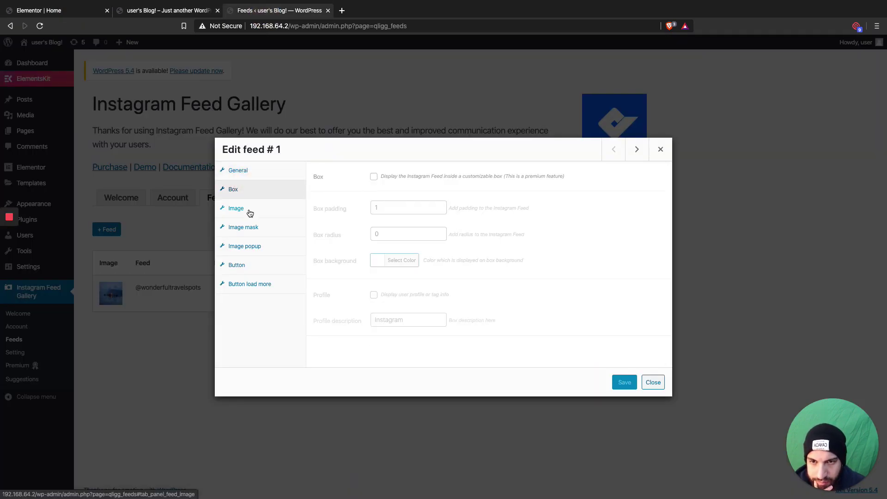
Step: Go to feed #1's Instagram button background colour setting
{"action": "left_click", "coordinate": [249, 210]}
{"action": "left_click", "coordinate": [267, 226]}
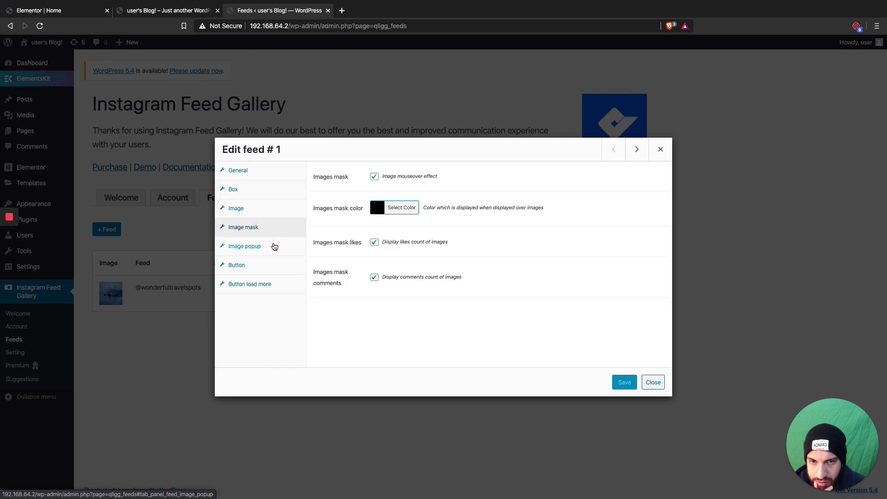
{"action": "left_click", "coordinate": [274, 247]}
{"action": "left_click", "coordinate": [278, 265]}
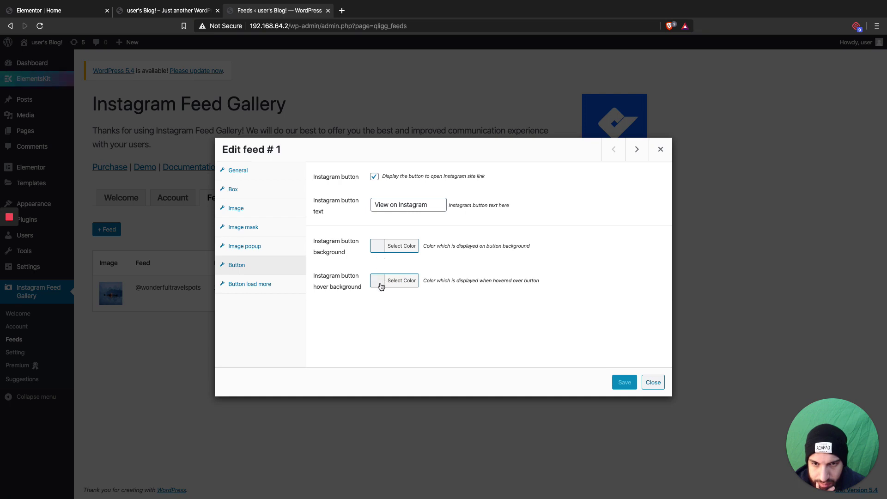
{"action": "left_click", "coordinate": [377, 248]}
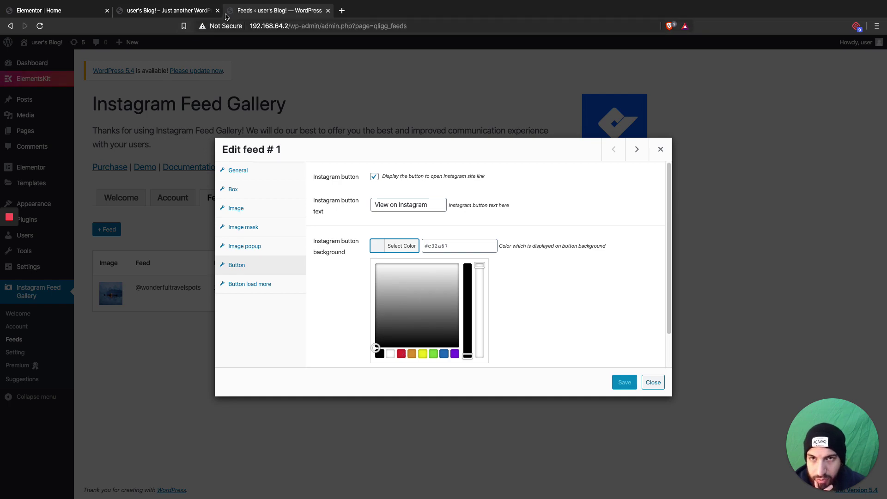
Step: Look over the Instagram feed in the Home preview
{"action": "left_click", "coordinate": [185, 10]}
{"action": "scroll", "coordinate": [366, 172], "scroll_direction": "up", "scroll_amount": 4}
{"action": "scroll", "coordinate": [384, 175], "scroll_direction": "down", "scroll_amount": 4}
{"action": "scroll", "coordinate": [386, 175], "scroll_direction": "down", "scroll_amount": 9}
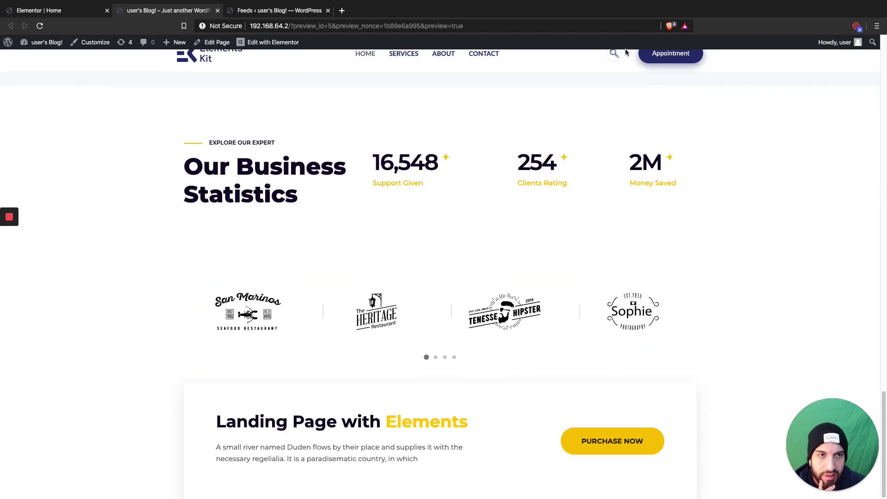
{"action": "scroll", "coordinate": [556, 192], "scroll_direction": "up", "scroll_amount": 2}
{"action": "scroll", "coordinate": [575, 284], "scroll_direction": "down", "scroll_amount": 2}
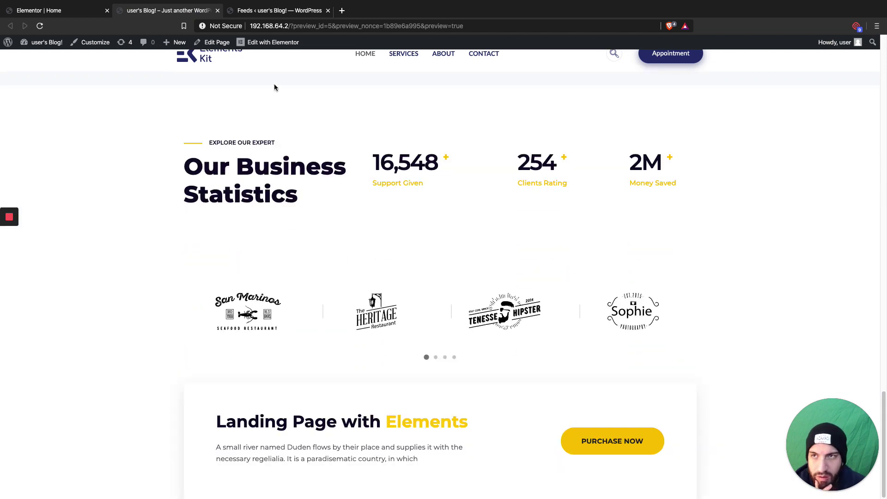
Step: Copy the yellow #FAC400 background from the Purchase Now button's style in Elementor
{"action": "left_click", "coordinate": [56, 11]}
{"action": "scroll", "coordinate": [595, 271], "scroll_direction": "down", "scroll_amount": 6}
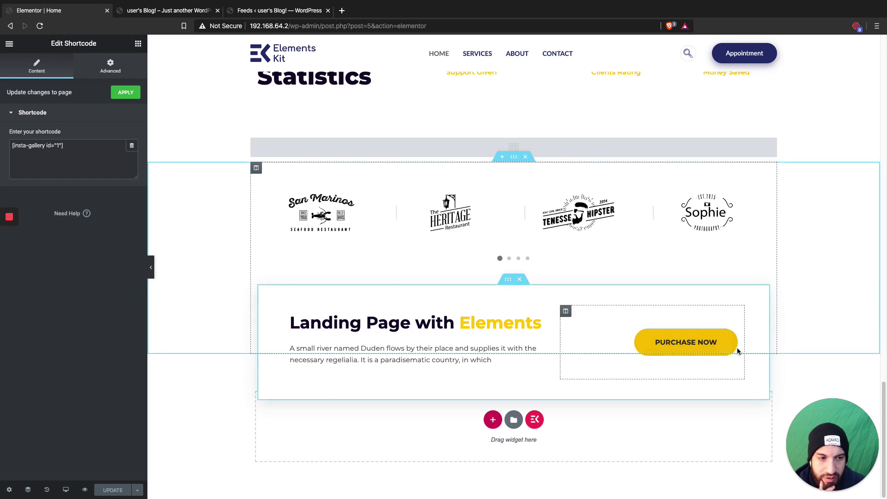
{"action": "left_click", "coordinate": [733, 340]}
{"action": "left_click", "coordinate": [73, 67]}
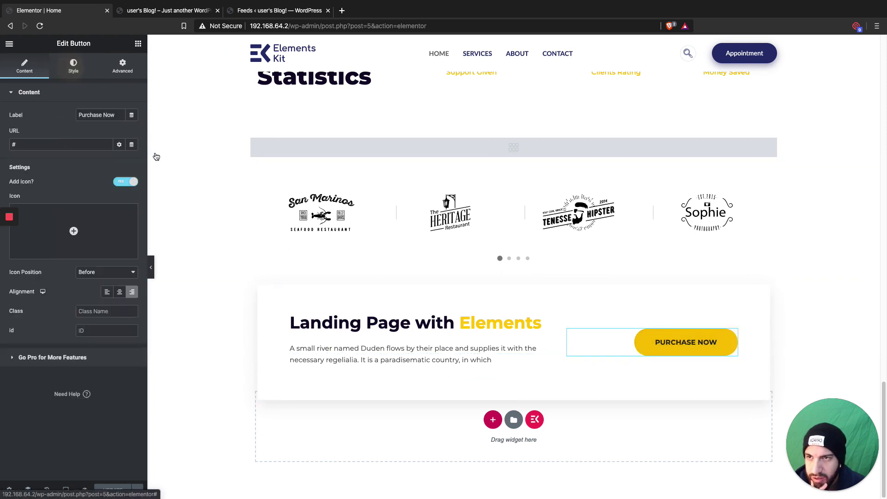
{"action": "left_click", "coordinate": [119, 257]}
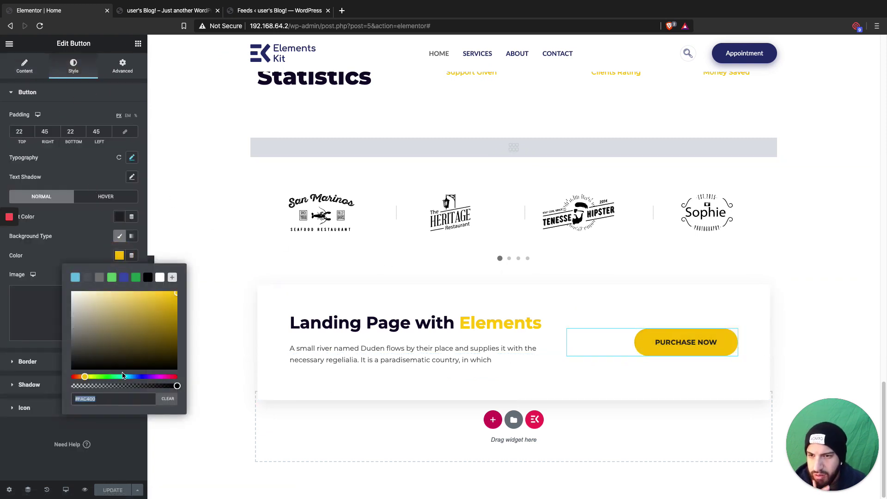
{"action": "left_click", "coordinate": [143, 10]}
{"action": "left_click", "coordinate": [280, 10]}
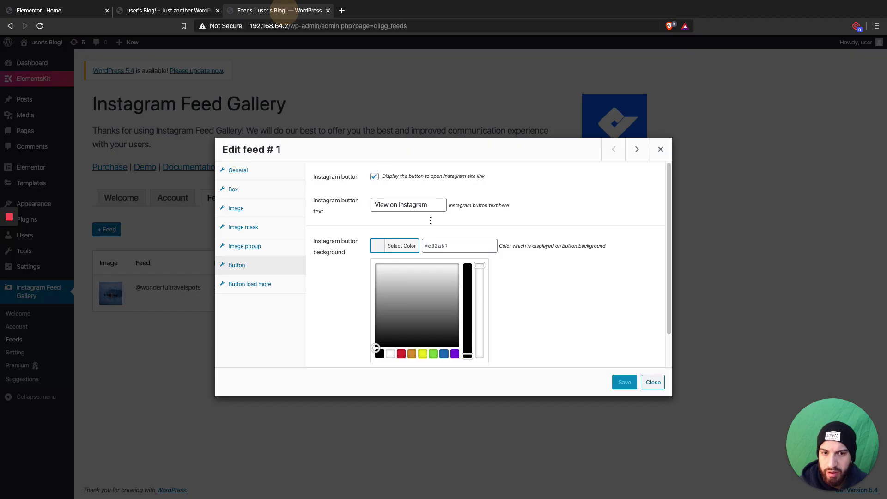
Step: Set the button background to #fac400 and its hover background to black, then save
{"action": "left_click", "coordinate": [464, 246]}
{"action": "type", "text": "#fac400"}
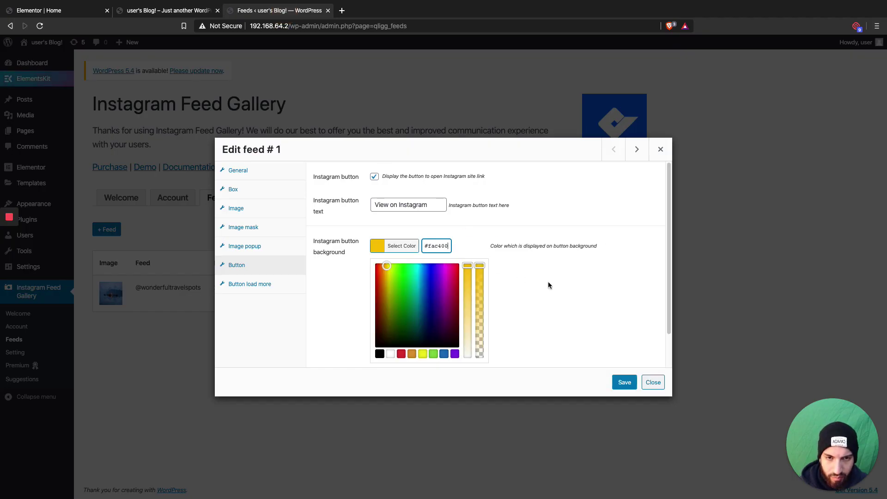
{"action": "left_click", "coordinate": [548, 283]}
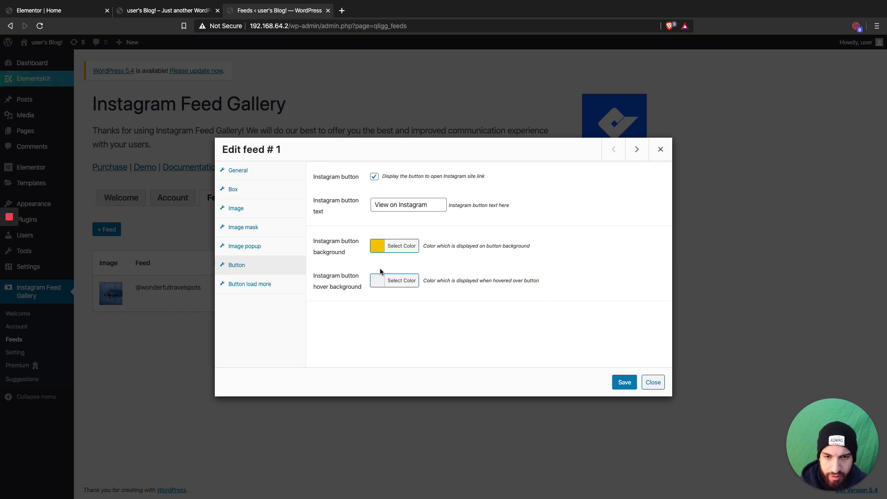
{"action": "left_click", "coordinate": [382, 280]}
{"action": "scroll", "coordinate": [456, 320], "scroll_direction": "down", "scroll_amount": 1}
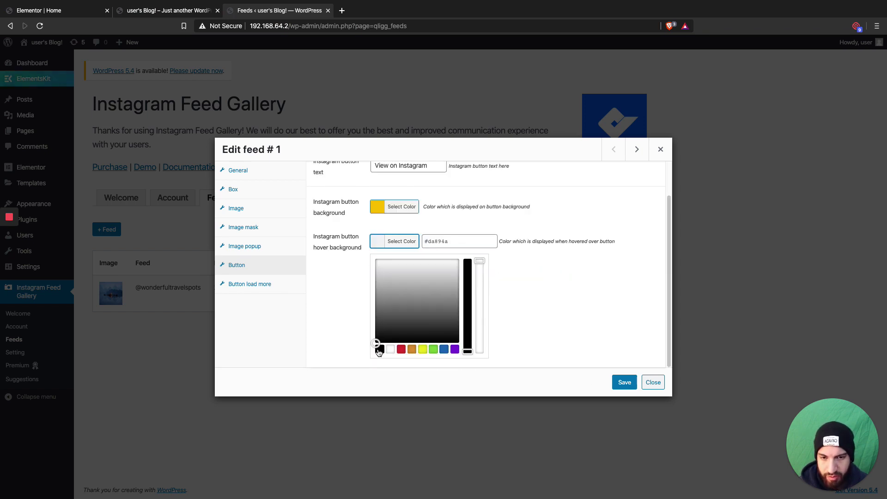
{"action": "left_click", "coordinate": [379, 350]}
{"action": "left_click", "coordinate": [569, 304]}
{"action": "left_click", "coordinate": [624, 382]}
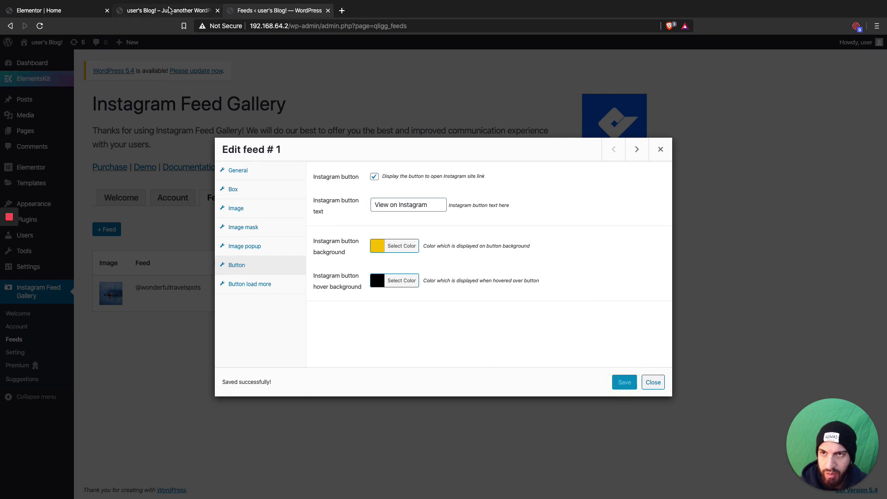
Step: Switch to the Home preview to view the updated button
{"action": "left_click", "coordinate": [157, 11]}
{"action": "left_click", "coordinate": [267, 9]}
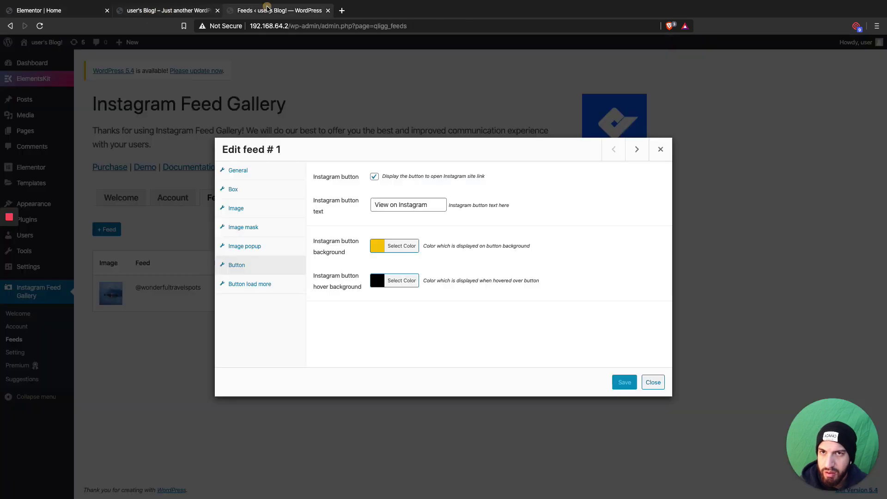
{"action": "left_click", "coordinate": [181, 10]}
Step: Reload the Home preview to see the yellow 'View on Instagram' button
{"action": "left_click", "coordinate": [40, 26]}
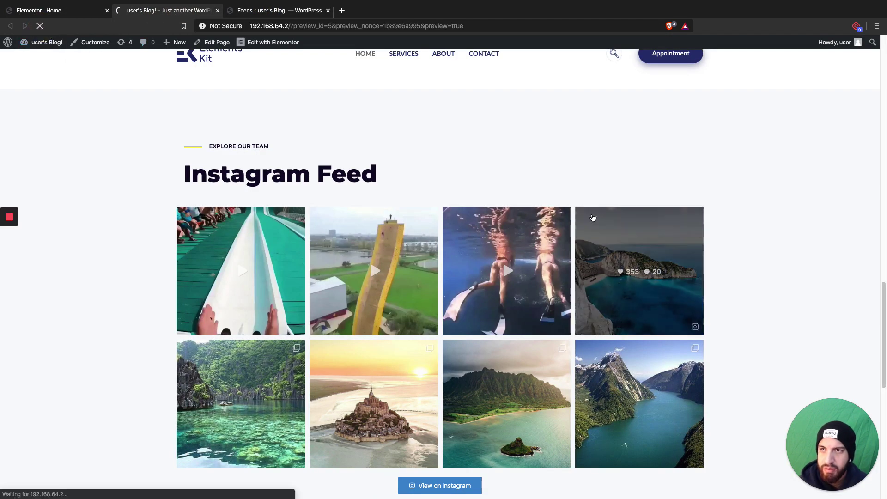
{"action": "scroll", "coordinate": [547, 184], "scroll_direction": "down", "scroll_amount": 10}
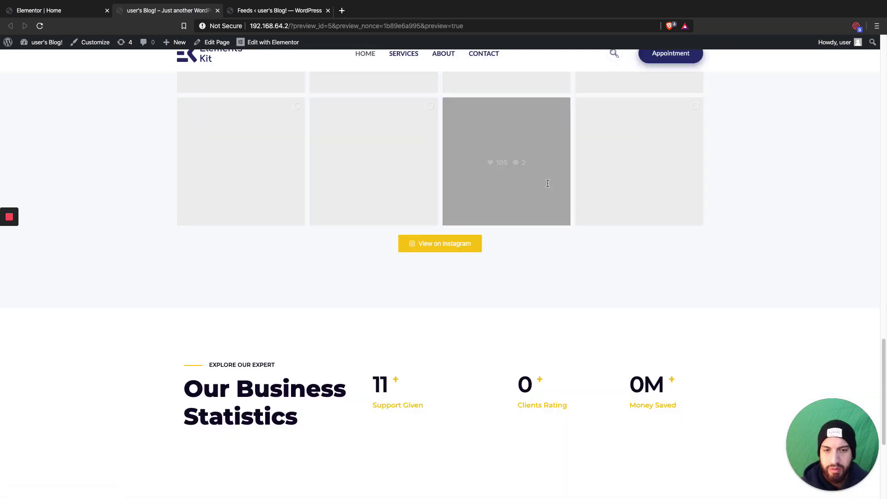
{"action": "scroll", "coordinate": [580, 271], "scroll_direction": "up", "scroll_amount": 8}
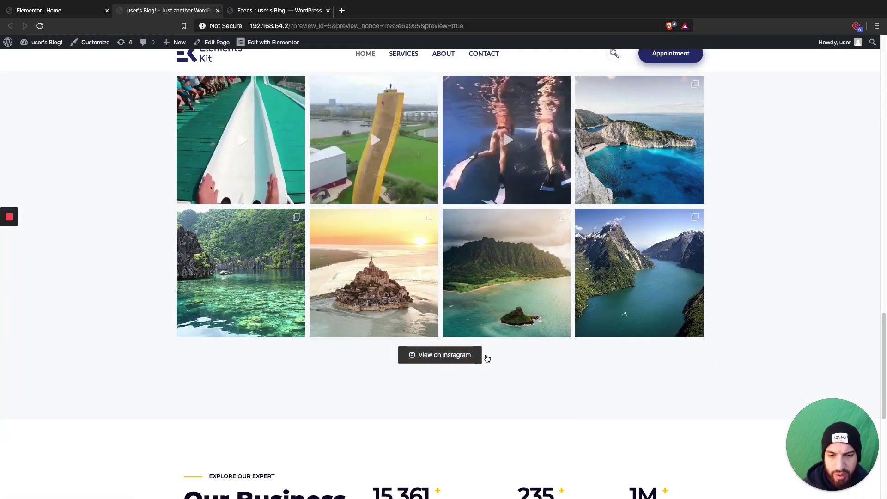
{"action": "scroll", "coordinate": [546, 365], "scroll_direction": "down", "scroll_amount": 2}
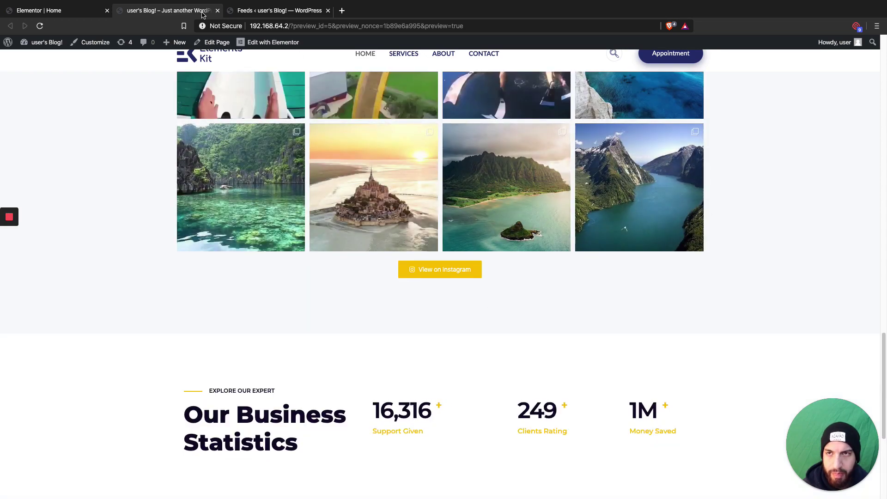
Step: Review the 'View on Instagram' button text and image popup settings in feed #1
{"action": "left_click", "coordinate": [53, 10]}
{"action": "left_click", "coordinate": [285, 11]}
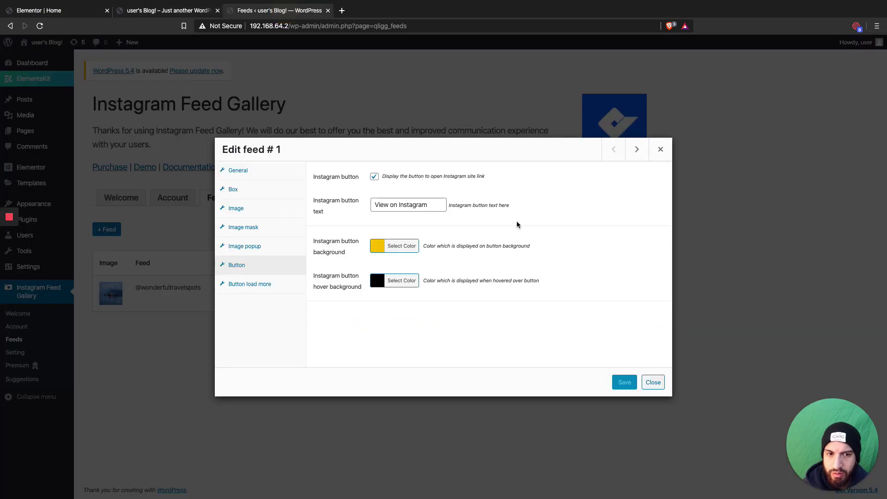
{"action": "triple_click", "coordinate": [439, 204]}
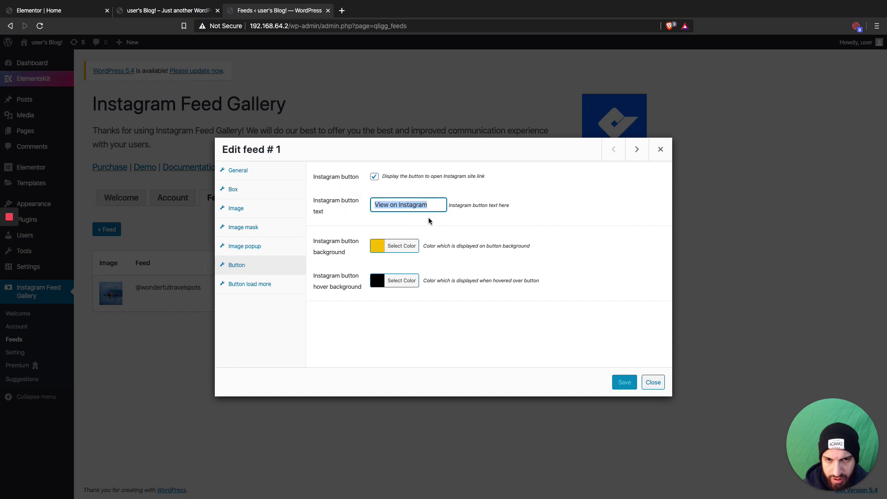
{"action": "left_click", "coordinate": [423, 207]}
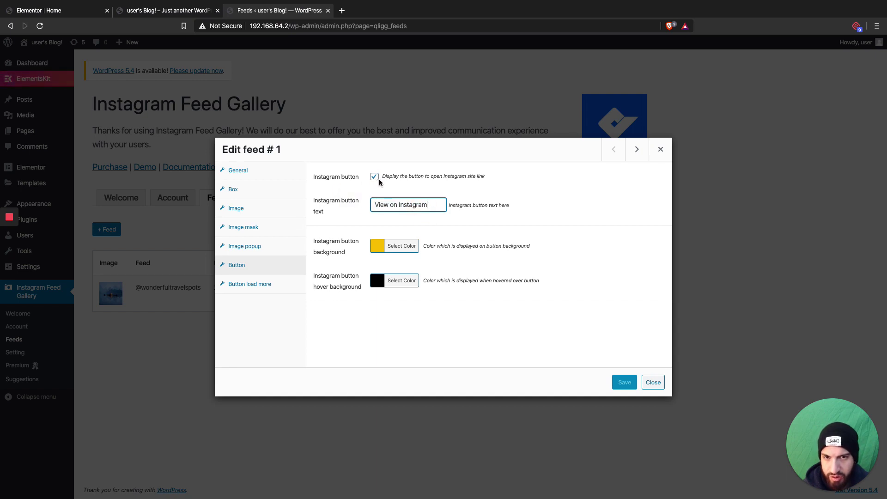
{"action": "left_click", "coordinate": [247, 249]}
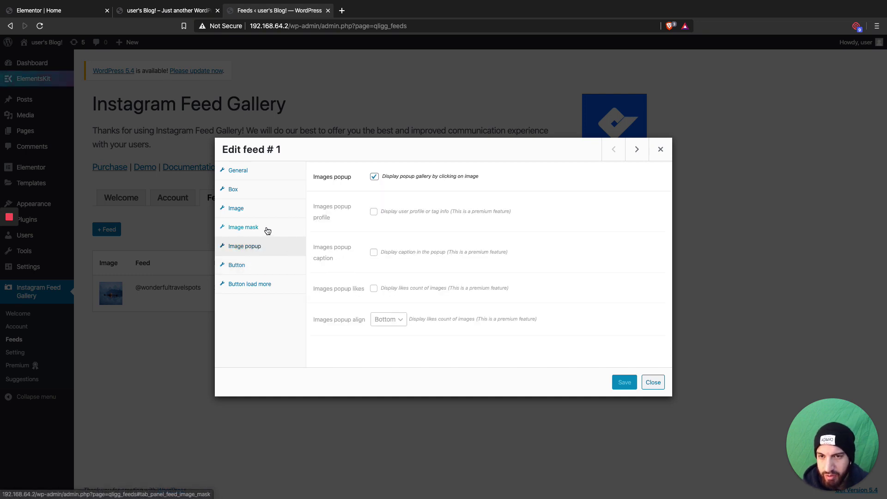
Step: Test the photo popup on the Home preview, then bring up feed #1's image mask settings
{"action": "left_click", "coordinate": [182, 10]}
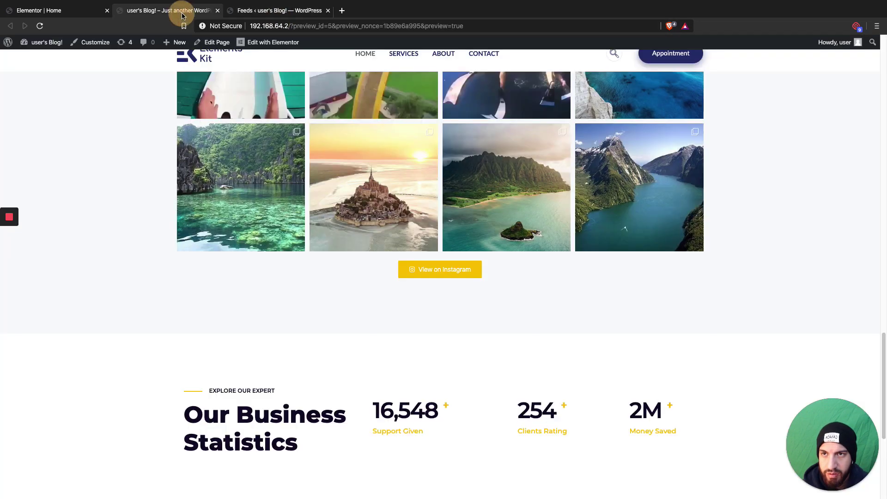
{"action": "left_click", "coordinate": [382, 208]}
{"action": "left_click", "coordinate": [609, 256]}
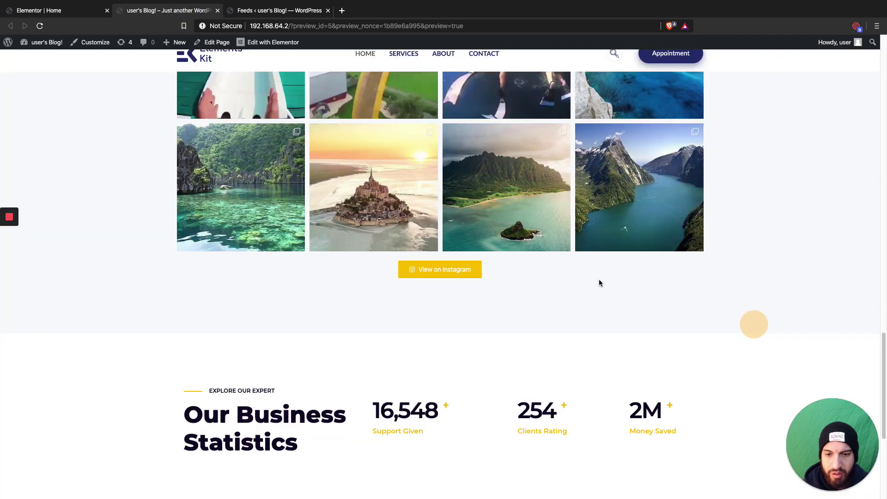
{"action": "left_click", "coordinate": [54, 11]}
{"action": "left_click", "coordinate": [301, 25]}
{"action": "left_click", "coordinate": [280, 11]}
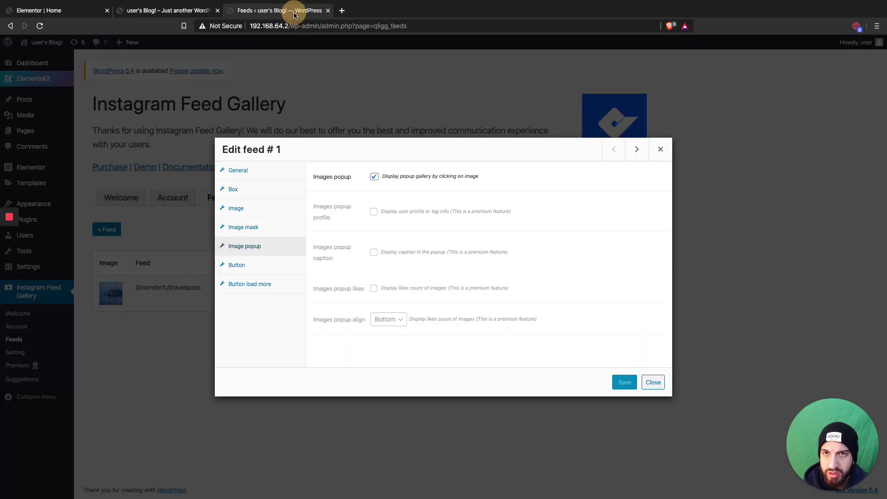
{"action": "left_click", "coordinate": [254, 228]}
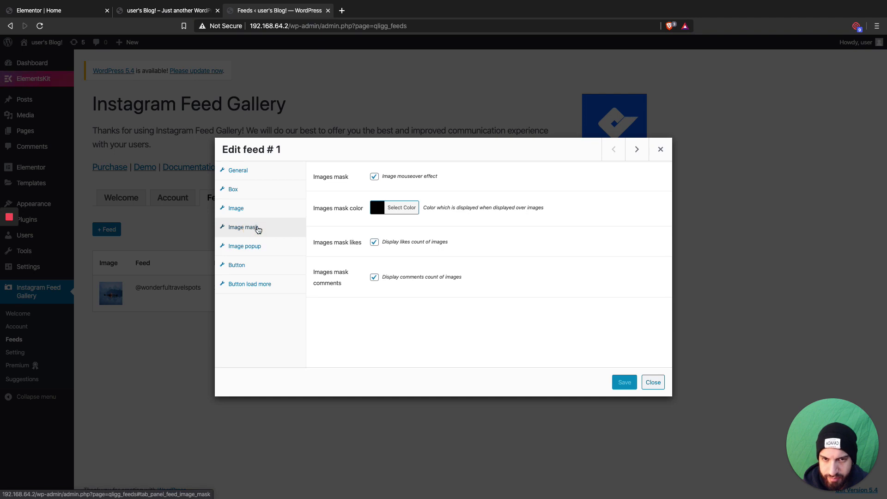
Step: Locate the mask colour setting under feed #1's Image mask options
{"action": "left_click", "coordinate": [236, 208]}
{"action": "left_click", "coordinate": [233, 189]}
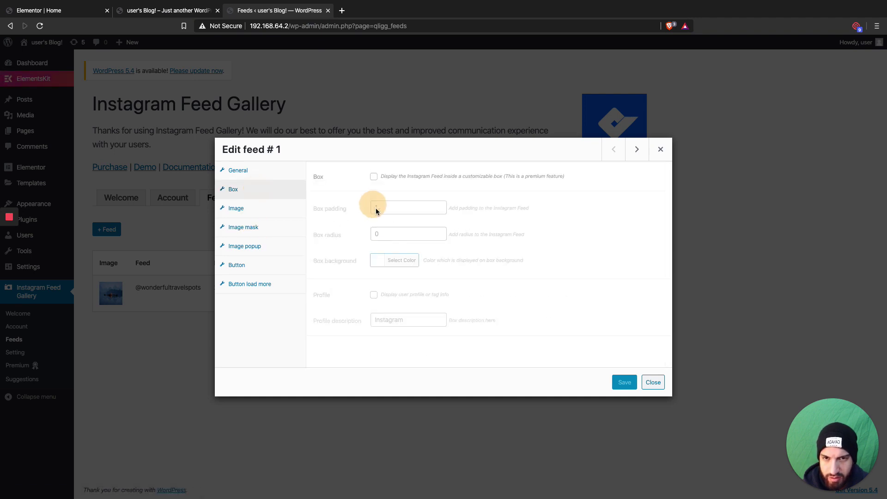
{"action": "left_click", "coordinate": [244, 207]}
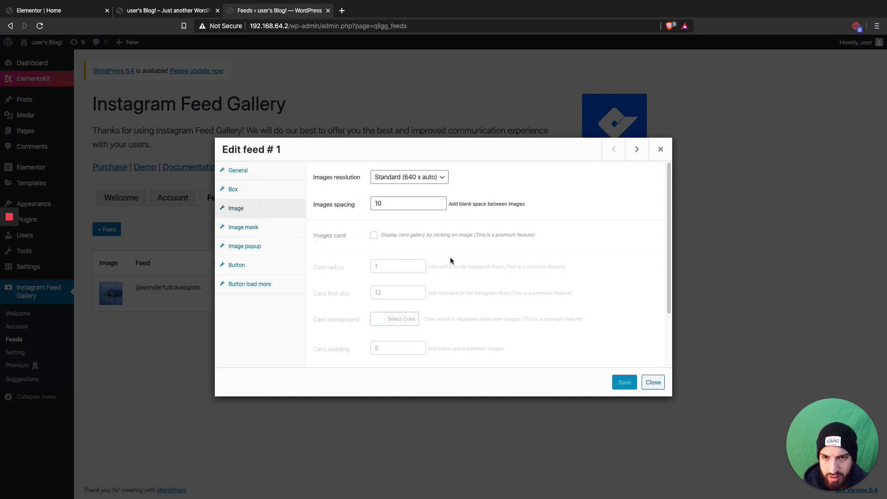
{"action": "scroll", "coordinate": [415, 249], "scroll_direction": "down", "scroll_amount": 5}
{"action": "left_click", "coordinate": [247, 227]}
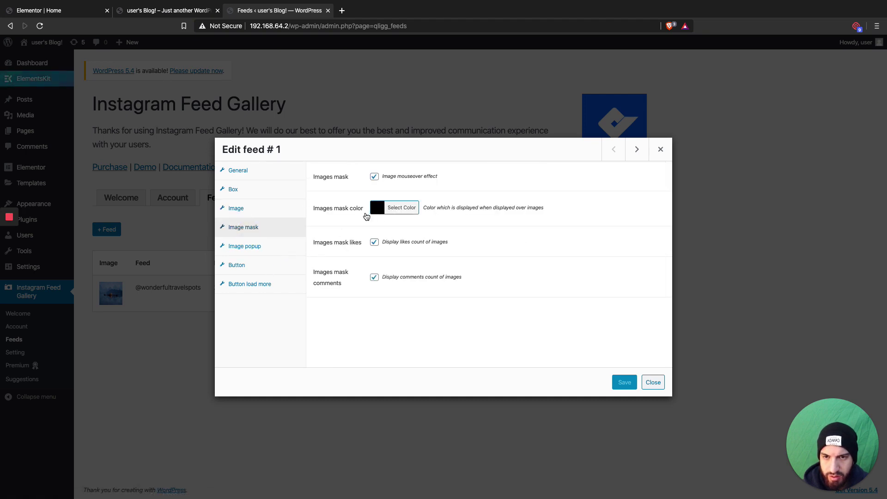
{"action": "left_click", "coordinate": [378, 212]}
{"action": "left_click", "coordinate": [581, 282]}
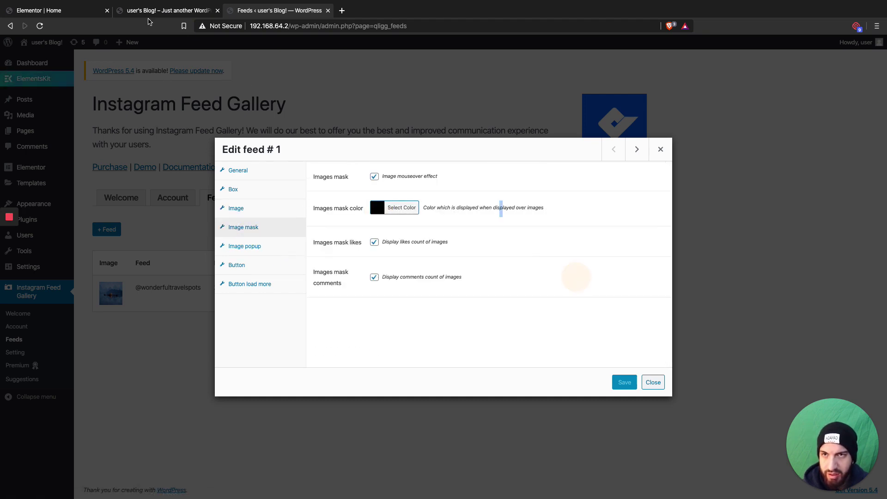
Step: Replace the #000000 mask colour with the pasted yellow code and save it
{"action": "left_click", "coordinate": [166, 10]}
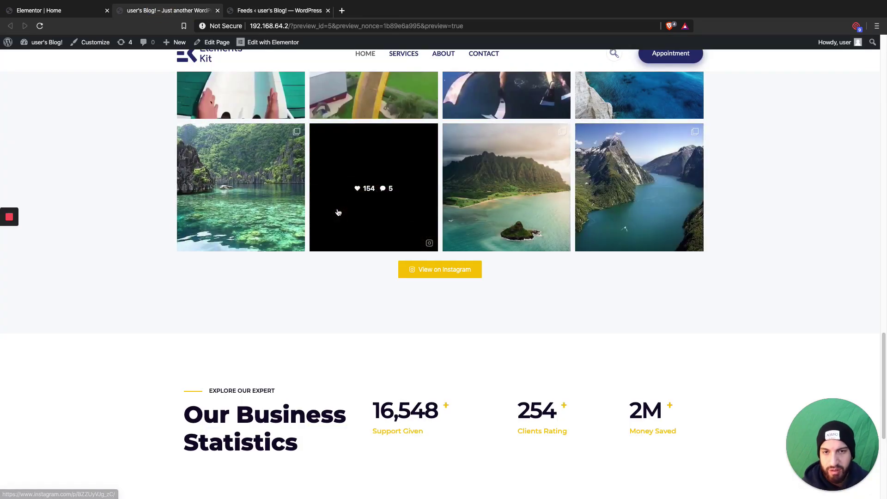
{"action": "left_click", "coordinate": [60, 13]}
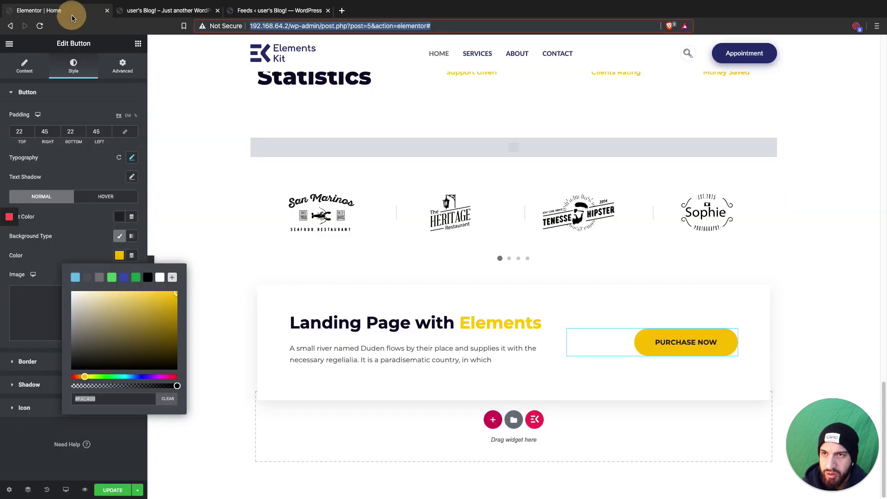
{"action": "left_click", "coordinate": [196, 13]}
{"action": "left_click", "coordinate": [265, 12]}
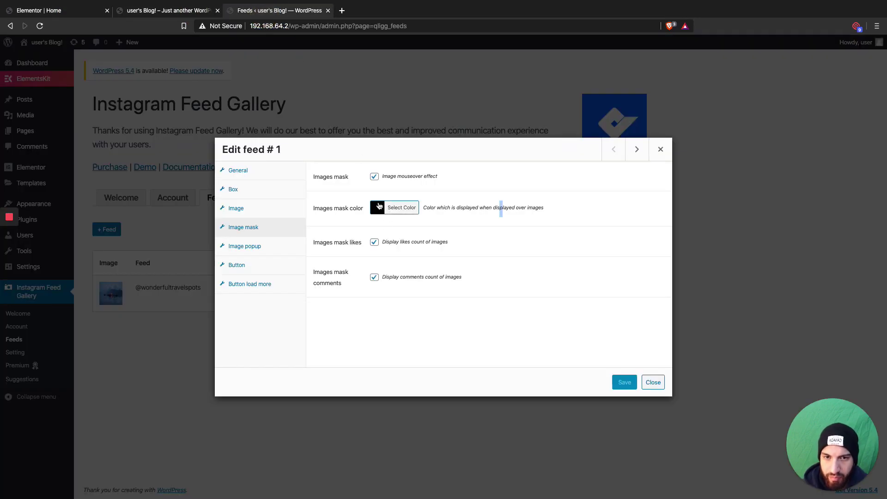
{"action": "left_click", "coordinate": [386, 208]}
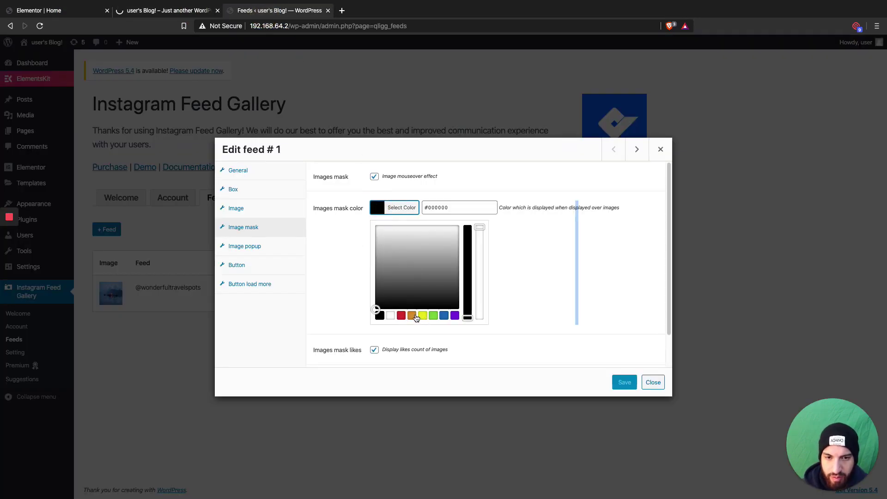
{"action": "double_click", "coordinate": [442, 204]}
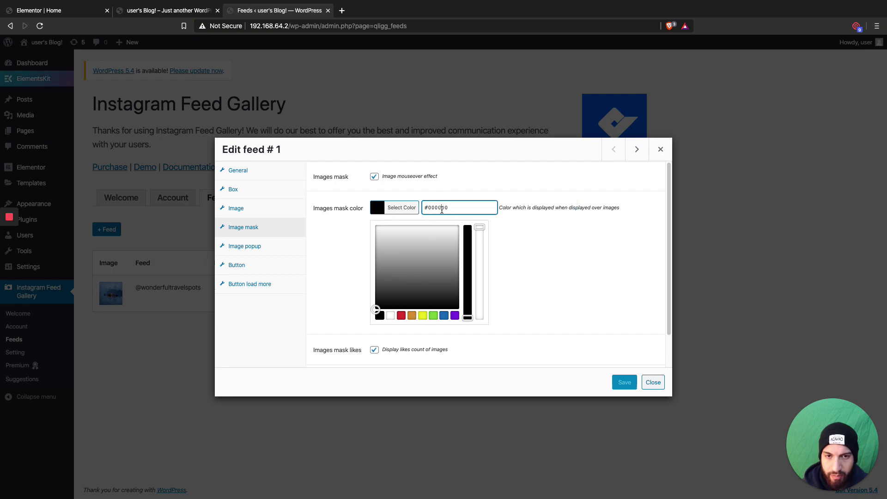
{"action": "key", "text": "ctrl+v"}
{"action": "left_click", "coordinate": [563, 285]}
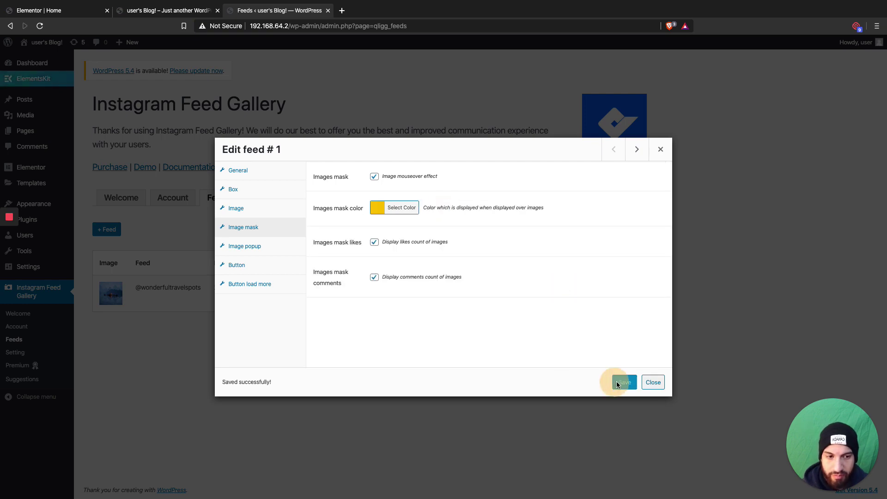
{"action": "left_click", "coordinate": [187, 12]}
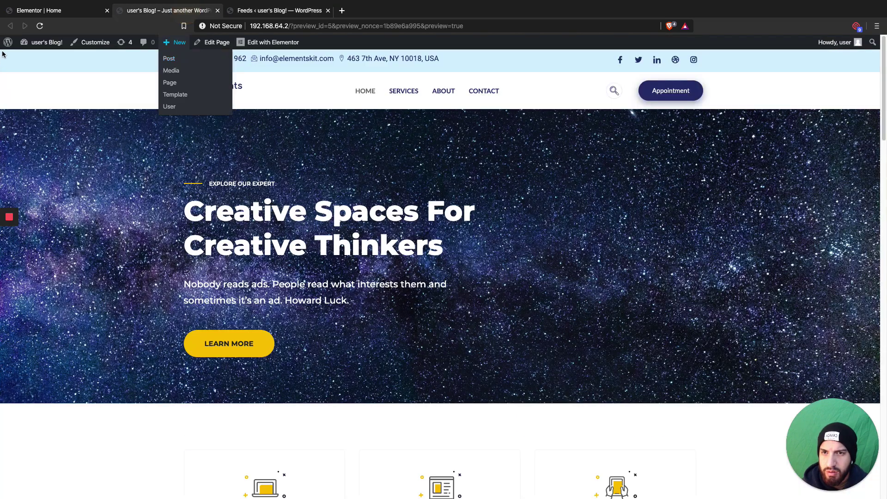
Step: Reload the Home preview and check the yellow mask with like and comment counts on the photos
{"action": "left_click", "coordinate": [40, 26]}
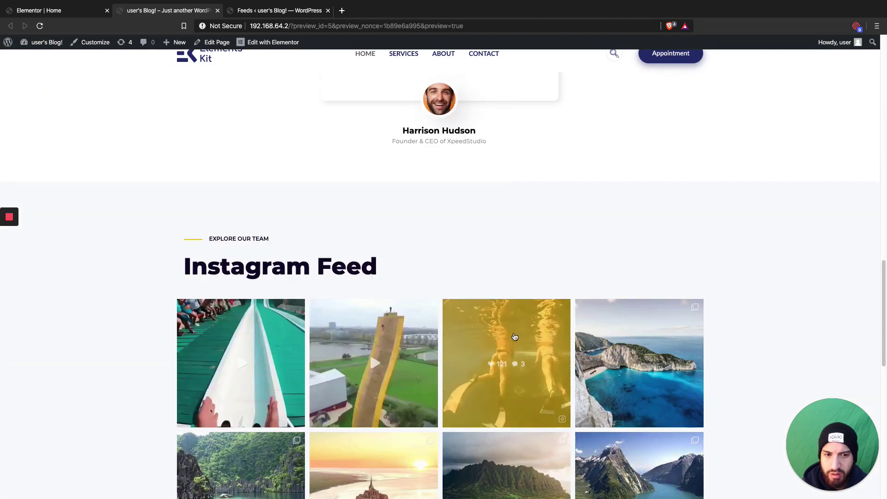
{"action": "scroll", "coordinate": [329, 315], "scroll_direction": "down", "scroll_amount": 2}
{"action": "scroll", "coordinate": [257, 323], "scroll_direction": "down", "scroll_amount": 1}
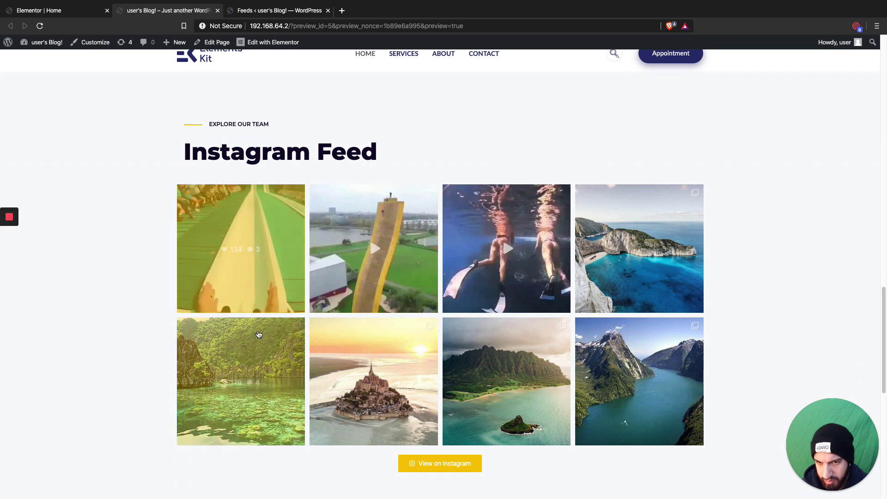
{"action": "scroll", "coordinate": [258, 335], "scroll_direction": "down", "scroll_amount": 2}
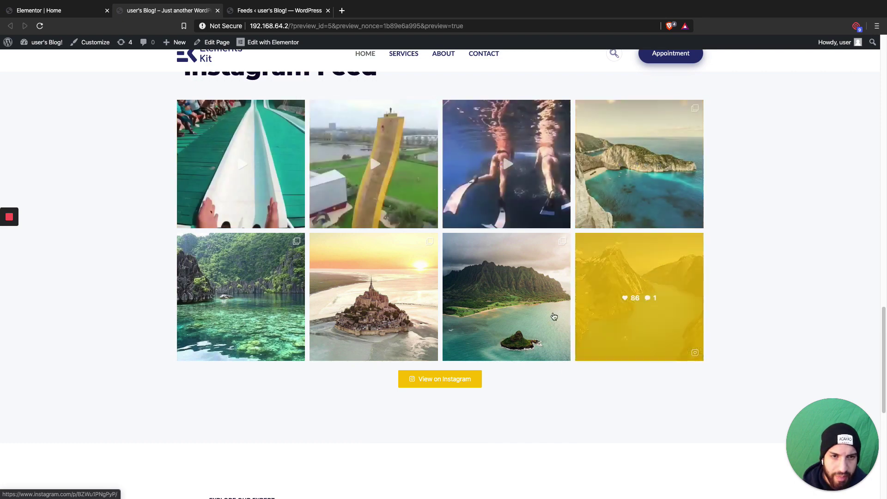
{"action": "scroll", "coordinate": [398, 287], "scroll_direction": "up", "scroll_amount": 5}
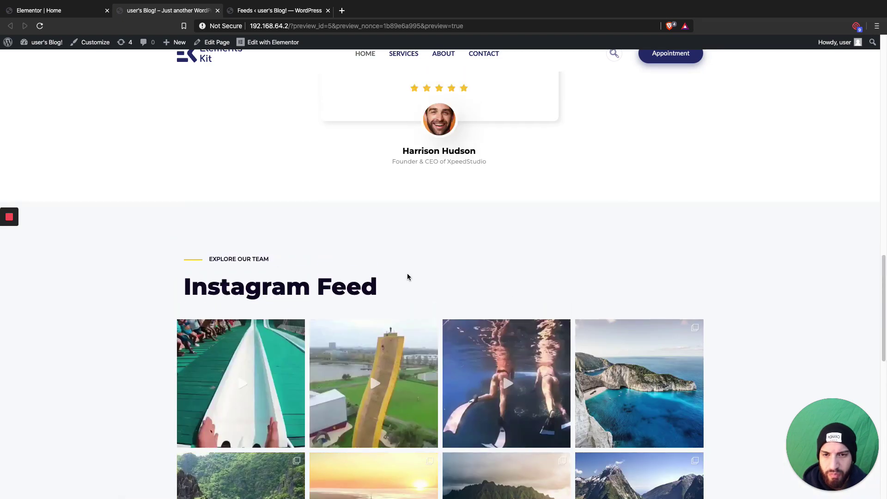
{"action": "scroll", "coordinate": [407, 277], "scroll_direction": "down", "scroll_amount": 5}
{"action": "left_click", "coordinate": [62, 10]}
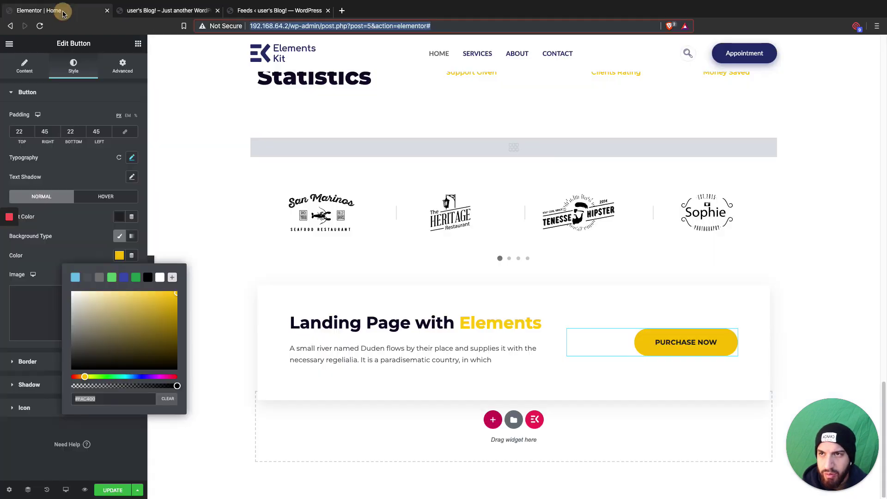
Step: Pick the Carousel layout card in General, save feed #1, and reload the Home preview
{"action": "left_click", "coordinate": [262, 14]}
{"action": "left_click", "coordinate": [251, 190]}
{"action": "left_click", "coordinate": [250, 172]}
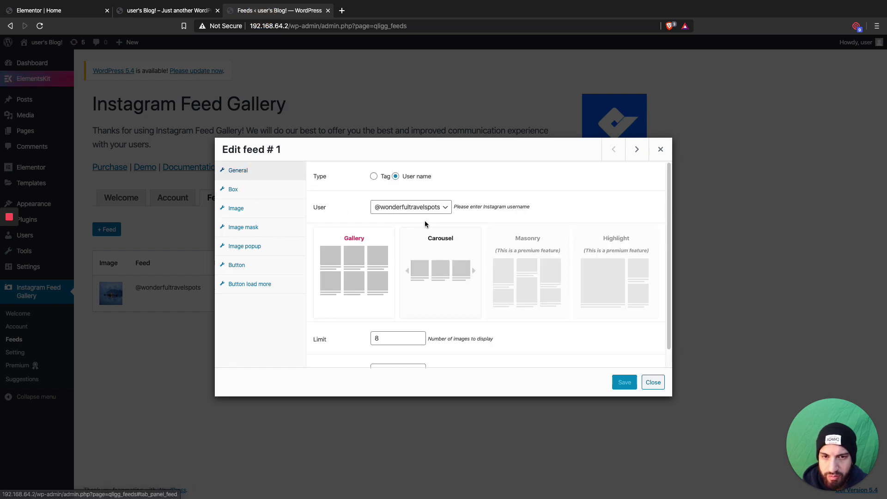
{"action": "left_click", "coordinate": [453, 274]}
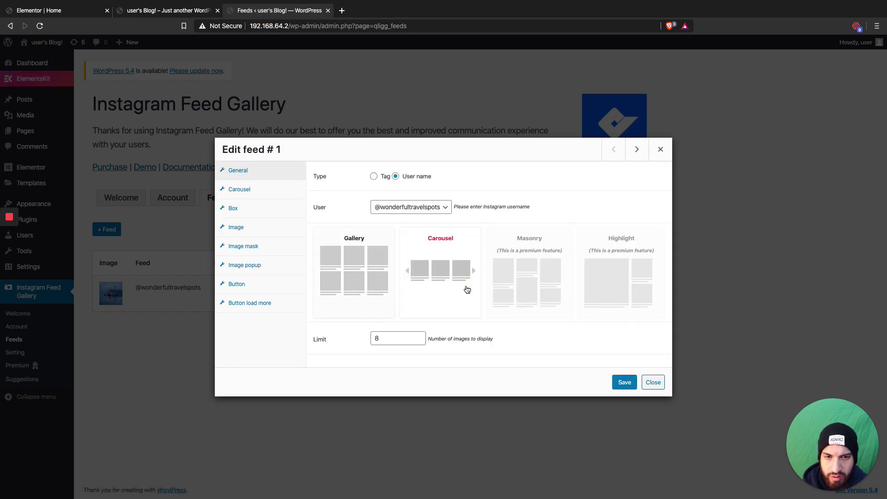
{"action": "left_click", "coordinate": [625, 384]}
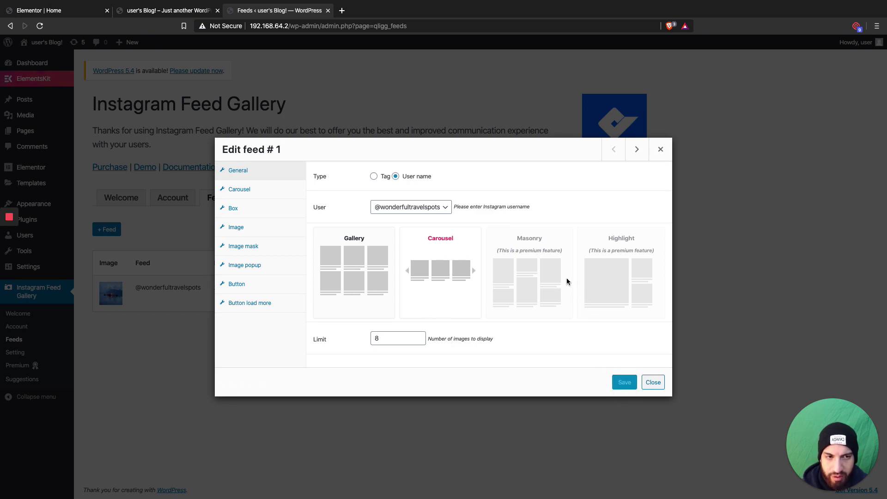
{"action": "left_click", "coordinate": [181, 11]}
{"action": "left_click", "coordinate": [40, 26]}
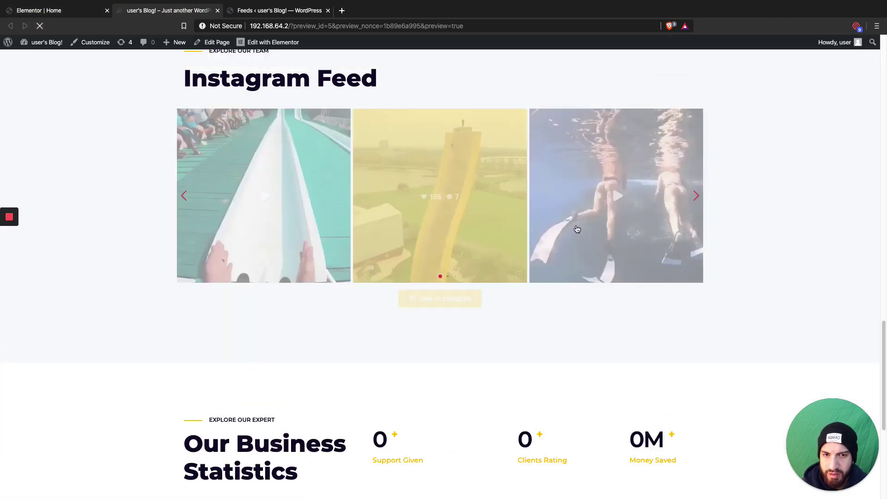
Step: Advance the Home preview carousel three photos with its right arrow
{"action": "left_click", "coordinate": [696, 231]}
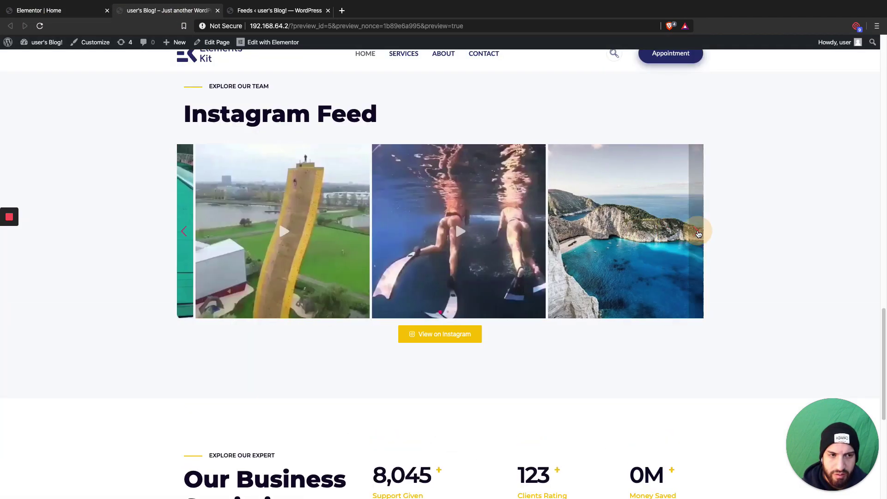
{"action": "left_click", "coordinate": [696, 231]}
{"action": "left_click", "coordinate": [696, 231]}
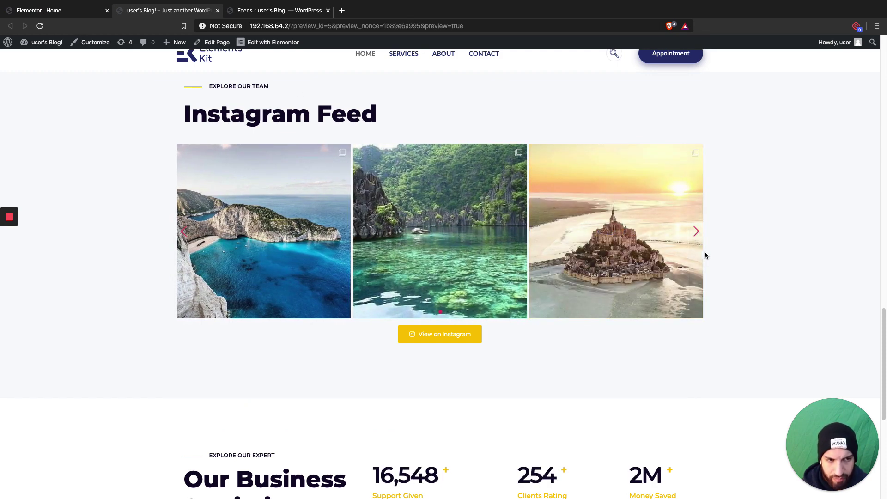
{"action": "left_click", "coordinate": [83, 10]}
{"action": "left_click", "coordinate": [145, 10]}
{"action": "left_click", "coordinate": [253, 14]}
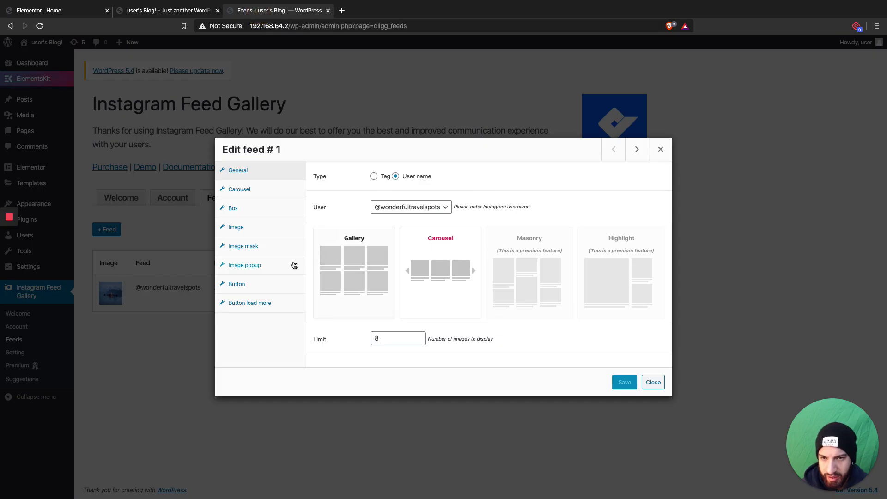
Step: Open the Carousel panel in feed #1's settings
{"action": "left_click", "coordinate": [265, 305]}
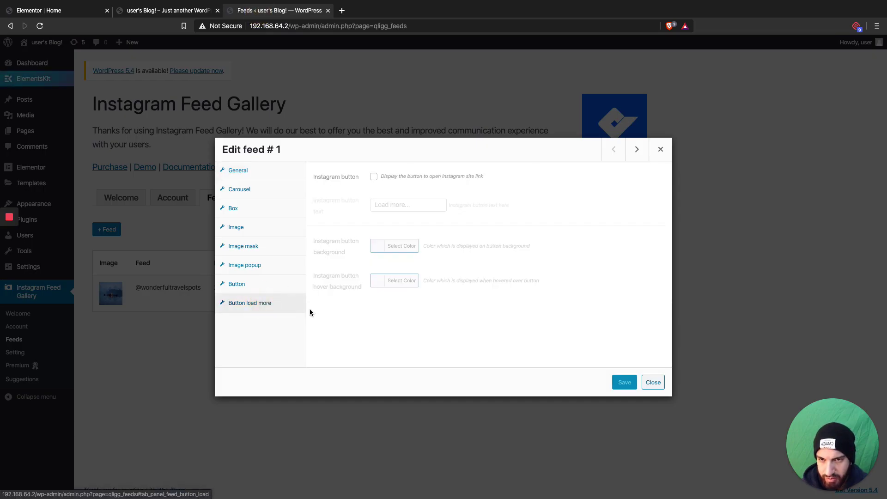
{"action": "left_click", "coordinate": [257, 286]}
{"action": "left_click", "coordinate": [265, 263]}
{"action": "left_click", "coordinate": [266, 245]}
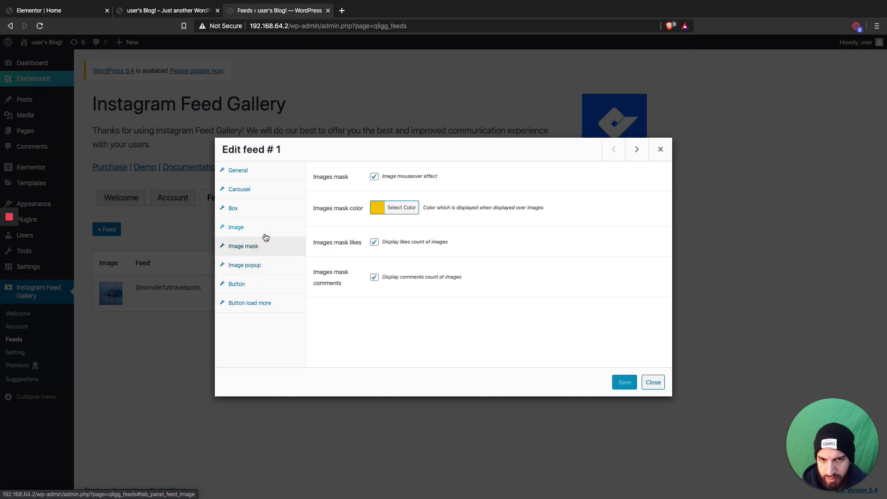
{"action": "left_click", "coordinate": [266, 236]}
{"action": "left_click", "coordinate": [261, 195]}
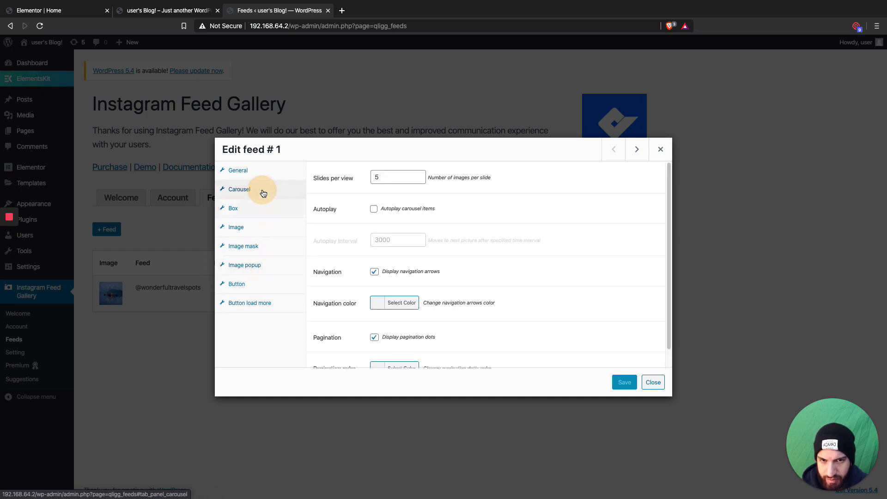
{"action": "scroll", "coordinate": [470, 314], "scroll_direction": "down", "scroll_amount": 1}
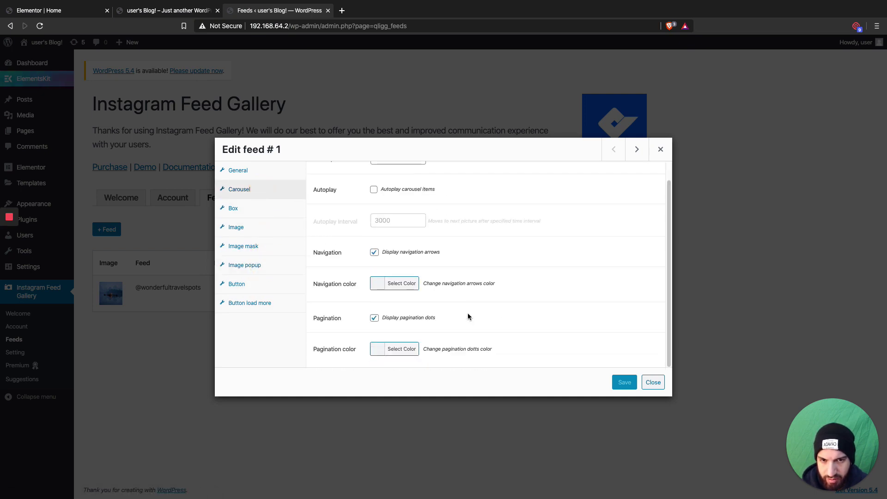
{"action": "scroll", "coordinate": [384, 309], "scroll_direction": "up", "scroll_amount": 1}
Step: Set the carousel navigation colour to black (#000000) and save
{"action": "left_click", "coordinate": [376, 303]}
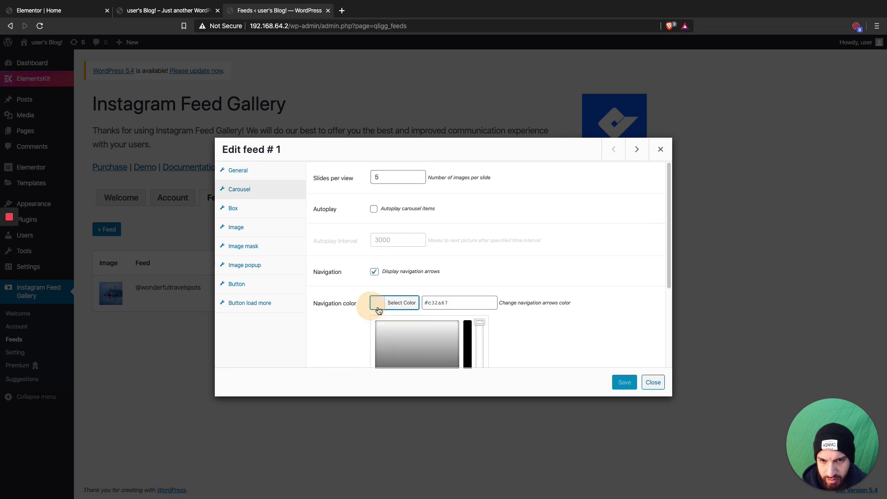
{"action": "scroll", "coordinate": [429, 333], "scroll_direction": "down", "scroll_amount": 3}
{"action": "left_click", "coordinate": [381, 284]}
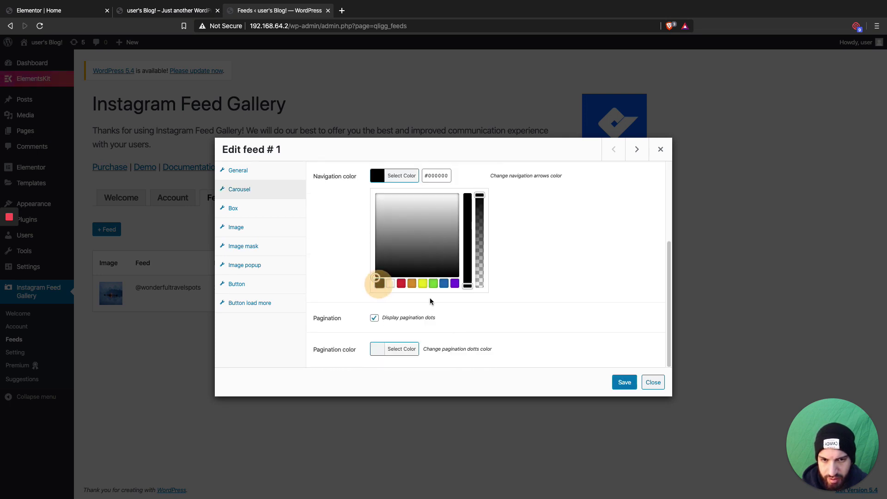
{"action": "left_click", "coordinate": [580, 309]}
{"action": "left_click", "coordinate": [621, 380]}
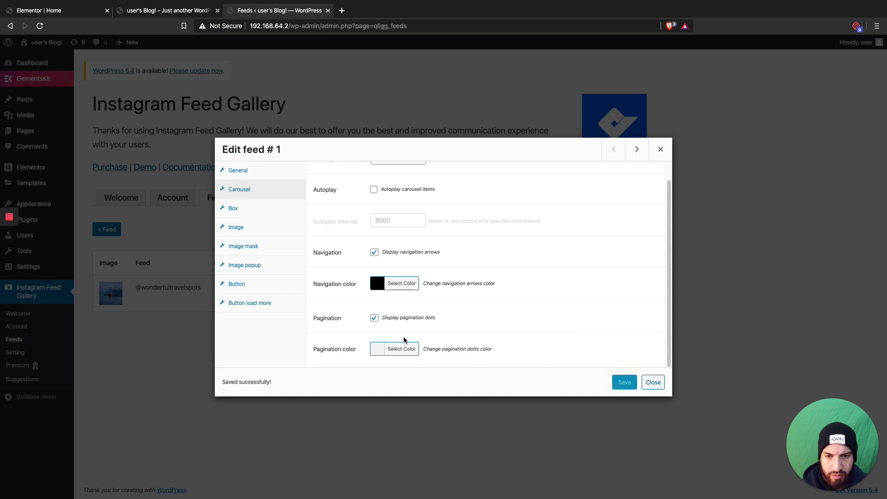
{"action": "left_click", "coordinate": [177, 9]}
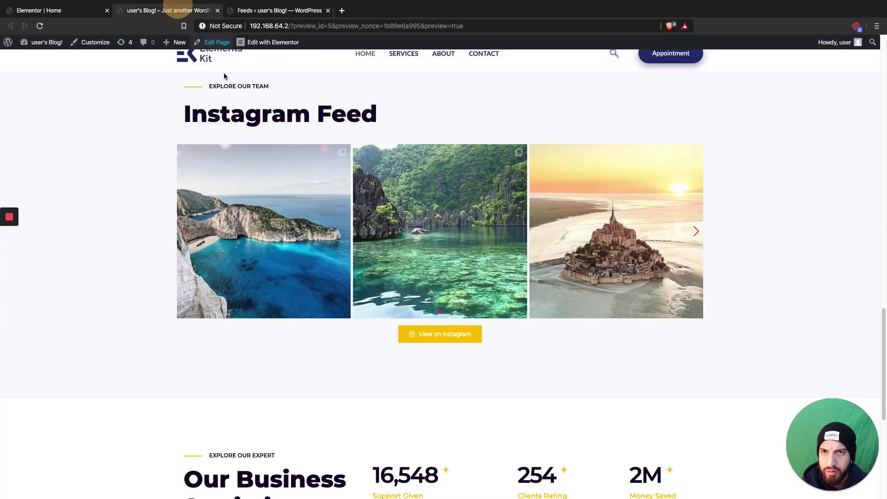
Step: Reload the Home preview to check the black arrows, then return to feed #1's Carousel panel
{"action": "left_click", "coordinate": [40, 26]}
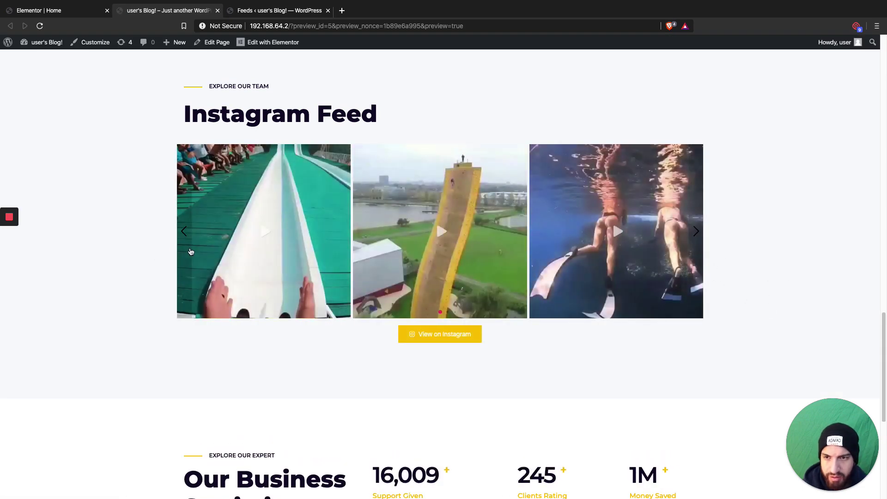
{"action": "left_click", "coordinate": [55, 10]}
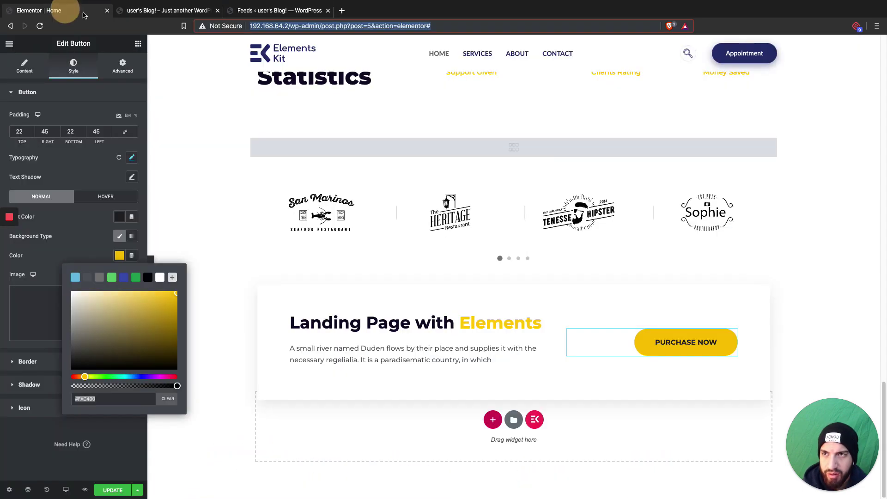
{"action": "left_click", "coordinate": [289, 10]}
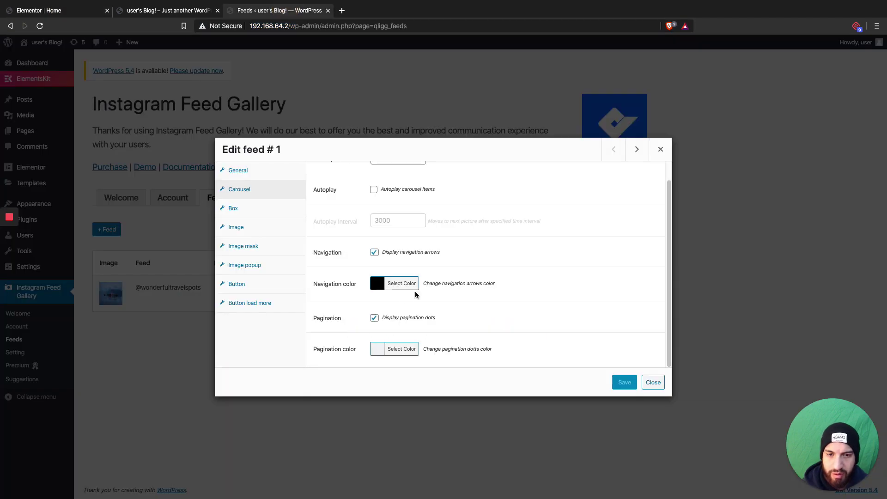
Step: Change the carousel navigation arrows to white and save
{"action": "left_click", "coordinate": [402, 282]}
{"action": "left_click", "coordinate": [390, 283]}
{"action": "left_click", "coordinate": [560, 291]}
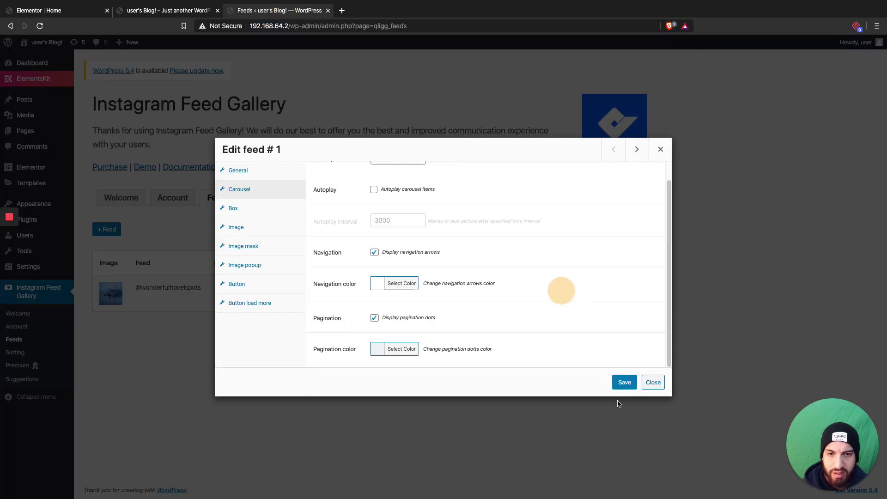
{"action": "left_click", "coordinate": [625, 382]}
Step: Enable carousel autoplay with a 3000 ms interval and save
{"action": "scroll", "coordinate": [507, 238], "scroll_direction": "up", "scroll_amount": 1}
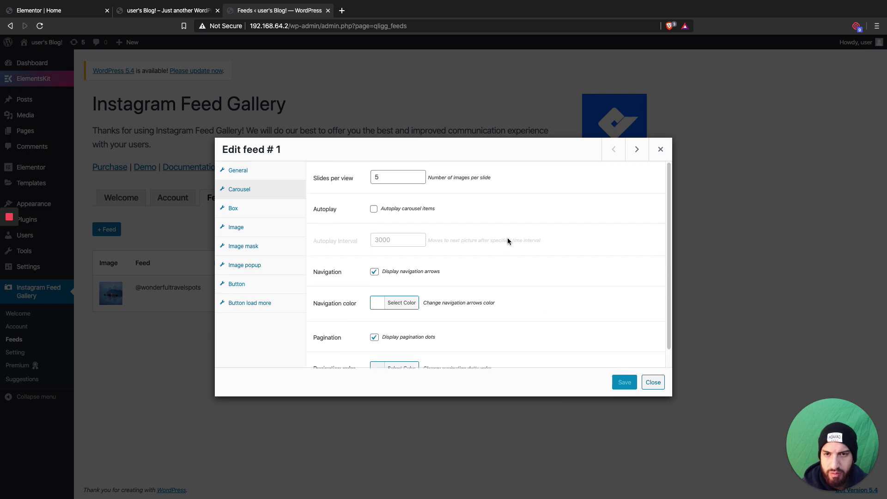
{"action": "left_click", "coordinate": [373, 210]}
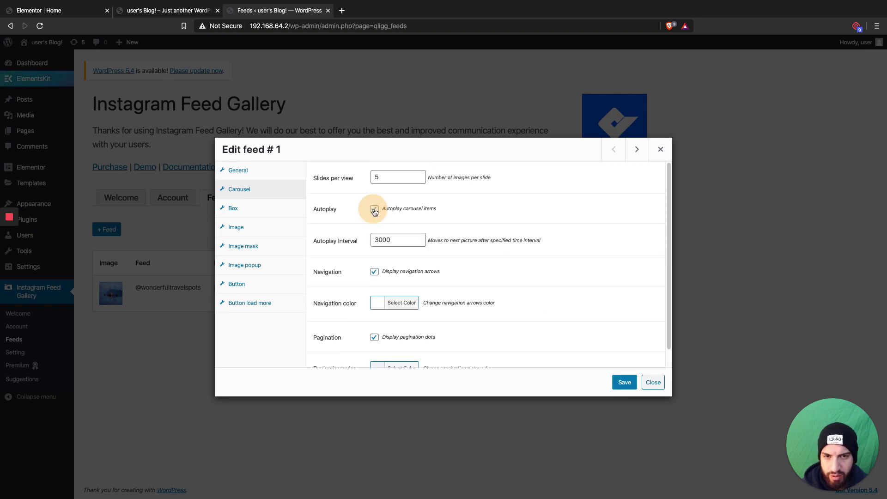
{"action": "double_click", "coordinate": [409, 240]}
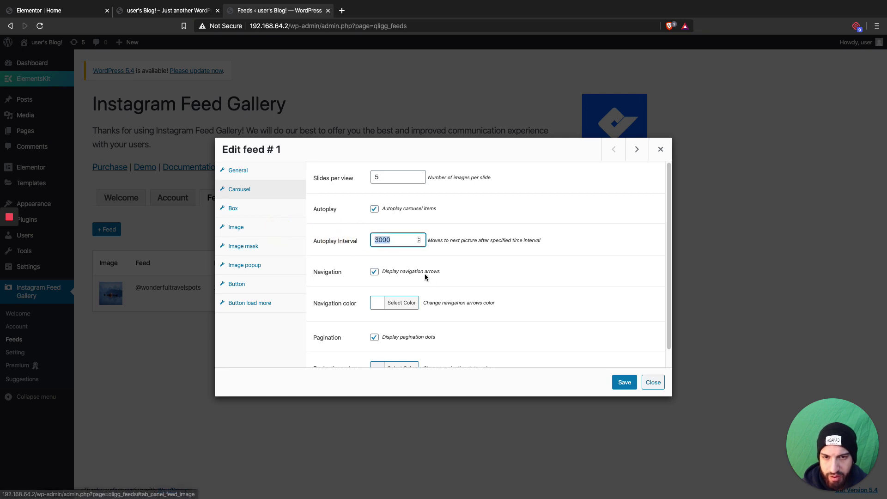
{"action": "left_click", "coordinate": [400, 240]}
{"action": "left_click", "coordinate": [326, 239]}
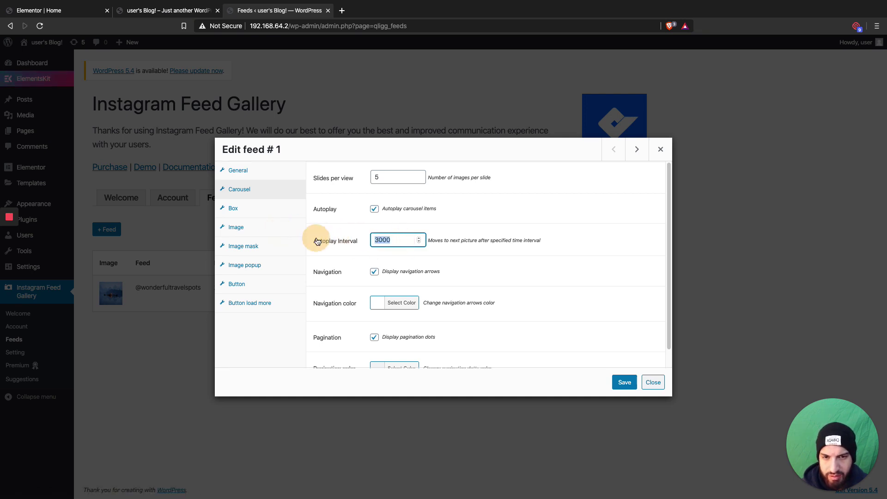
{"action": "scroll", "coordinate": [459, 279], "scroll_direction": "down", "scroll_amount": 1}
{"action": "left_click", "coordinate": [625, 382]}
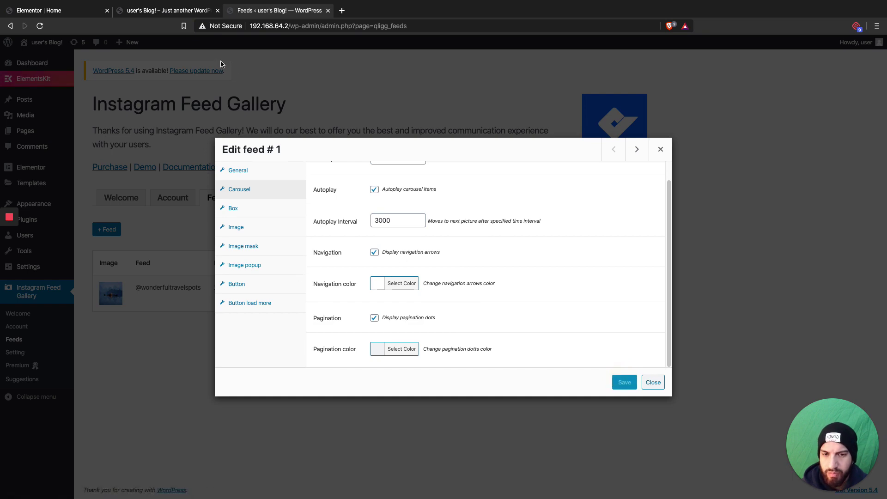
{"action": "left_click", "coordinate": [187, 10]}
Step: Reload the Home preview to watch the carousel autoplay, then return to feed #1's General settings
{"action": "scroll", "coordinate": [193, 219], "scroll_direction": "down", "scroll_amount": 1}
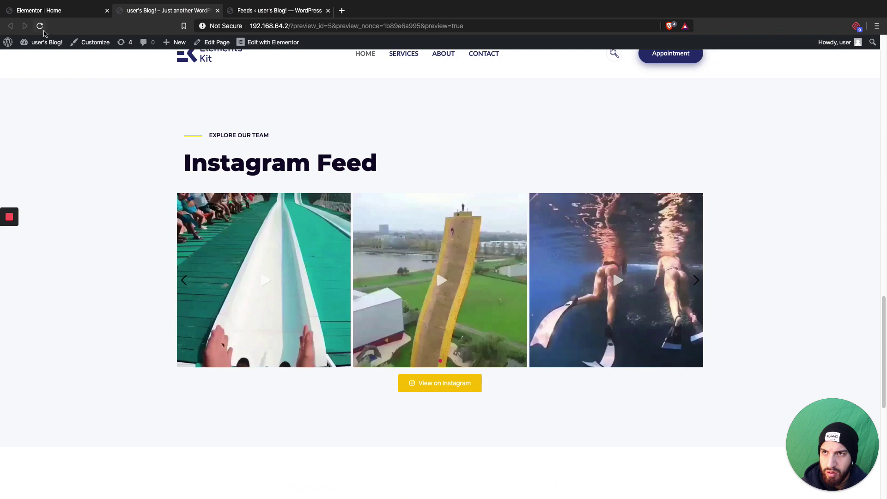
{"action": "left_click", "coordinate": [41, 27]}
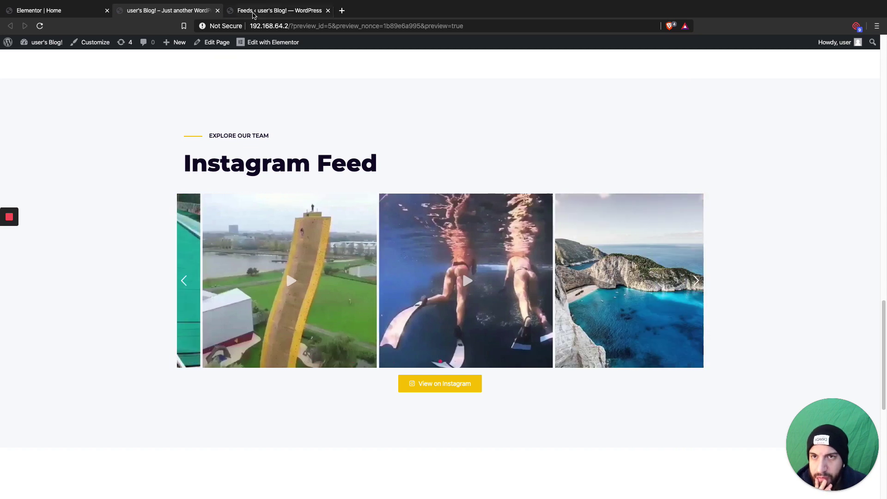
{"action": "left_click", "coordinate": [52, 9]}
{"action": "left_click", "coordinate": [185, 10]}
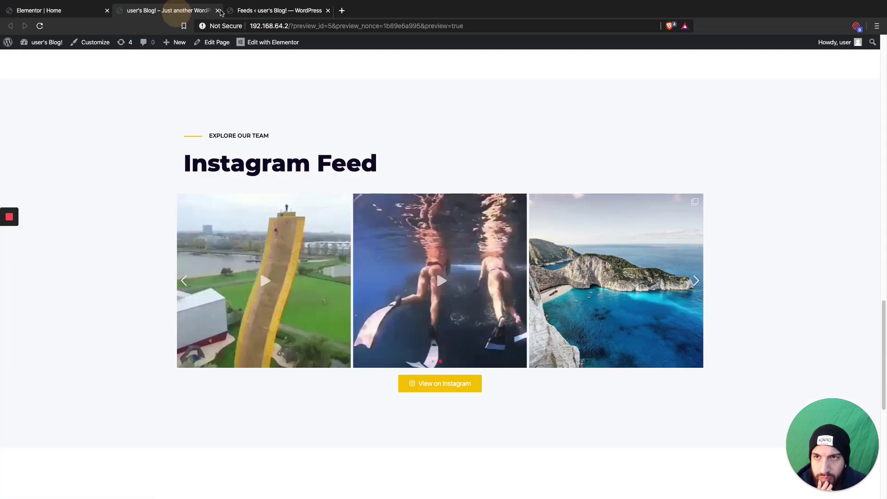
{"action": "left_click", "coordinate": [277, 10]}
{"action": "scroll", "coordinate": [362, 262], "scroll_direction": "up", "scroll_amount": 2}
Step: Bring up feed #1's Carousel settings panel
{"action": "left_click", "coordinate": [258, 174]}
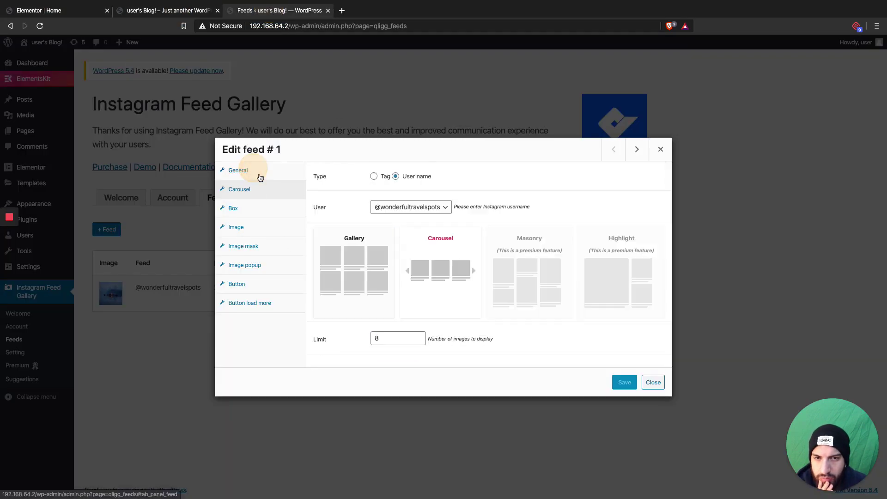
{"action": "left_click", "coordinate": [278, 189]}
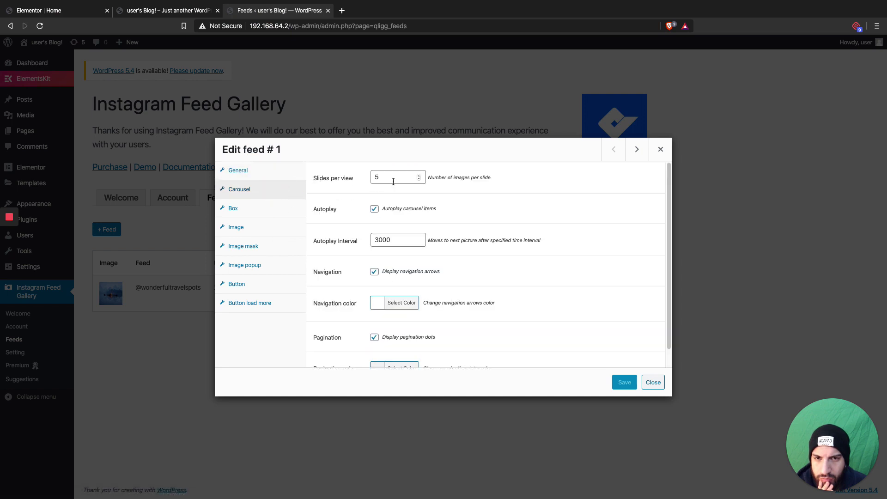
{"action": "left_click", "coordinate": [179, 15]}
{"action": "left_click", "coordinate": [87, 11]}
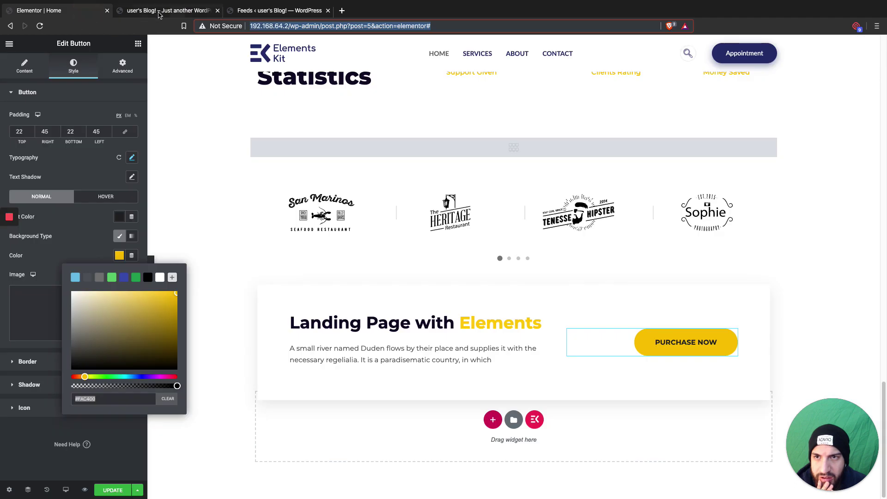
{"action": "left_click", "coordinate": [161, 13]}
{"action": "left_click", "coordinate": [266, 12]}
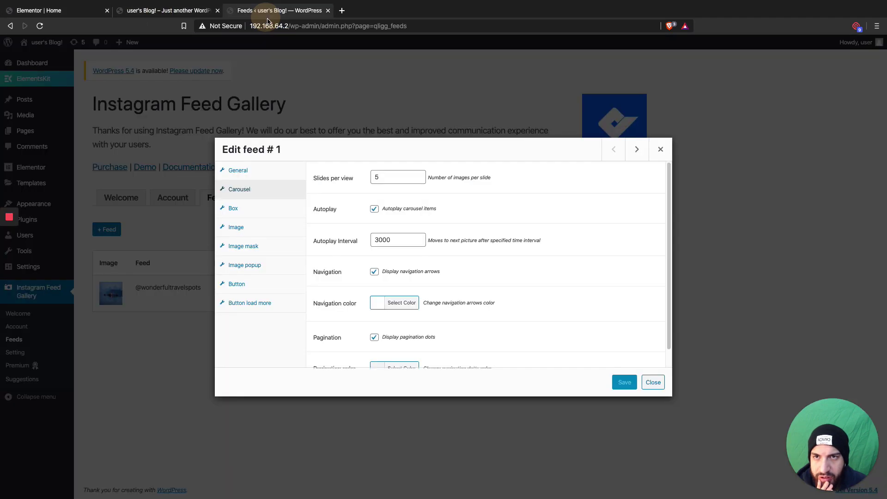
Step: Change the carousel's Slides per view from 5 to 7 and save the feed
{"action": "double_click", "coordinate": [402, 180]}
{"action": "left_click", "coordinate": [259, 177]}
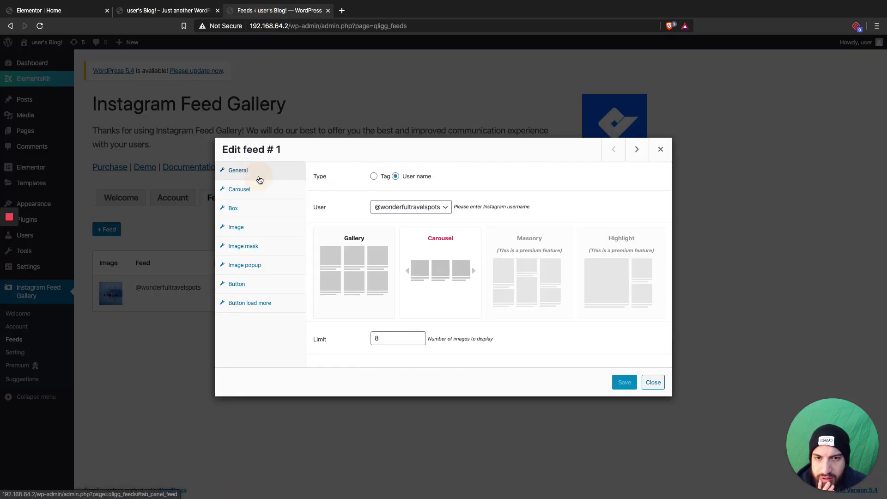
{"action": "left_click", "coordinate": [259, 187]}
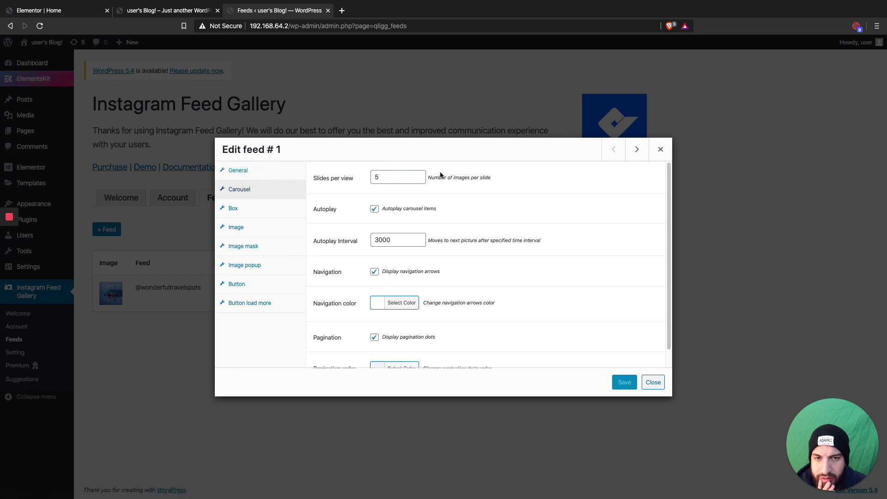
{"action": "double_click", "coordinate": [418, 178]}
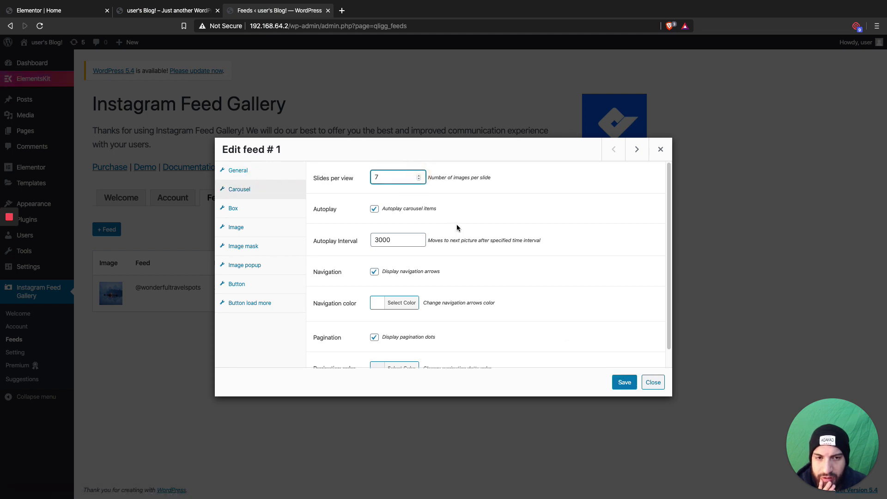
{"action": "left_click", "coordinate": [624, 382]}
{"action": "scroll", "coordinate": [375, 341], "scroll_direction": "down", "scroll_amount": 1}
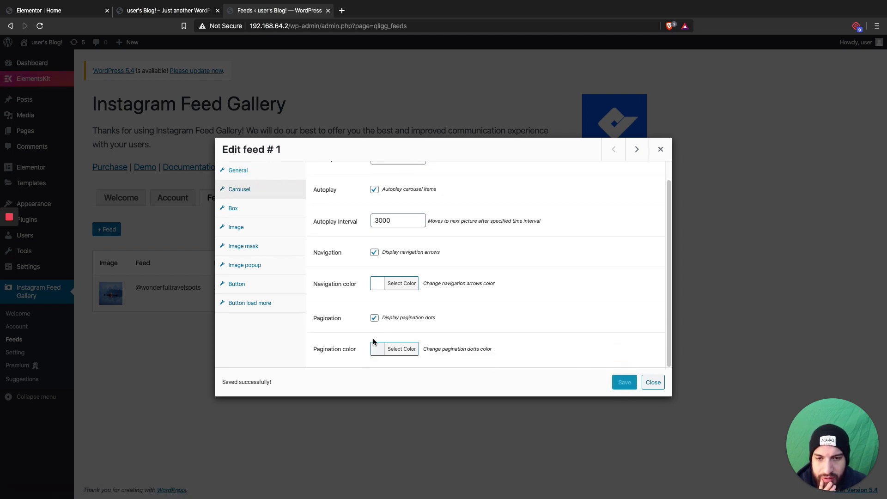
{"action": "left_click", "coordinate": [235, 179]}
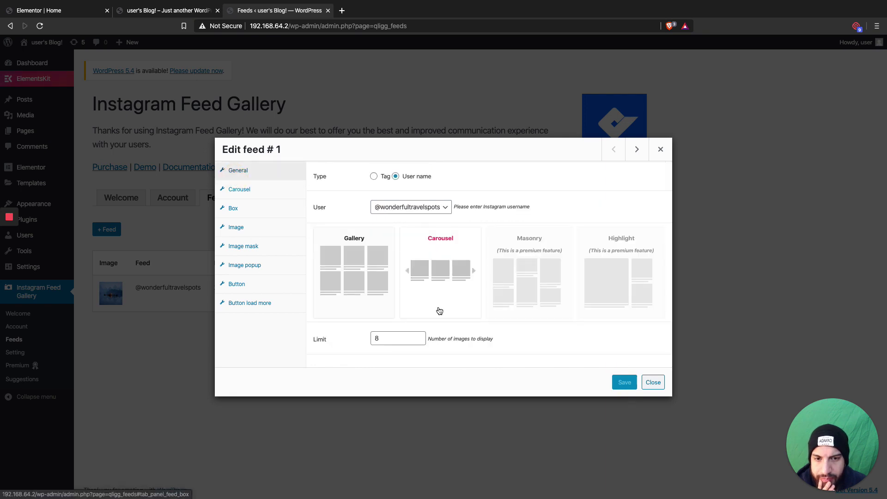
Step: Reload the Home preview and scroll to check the Instagram carousel now slides three photos at a time
{"action": "left_click", "coordinate": [215, 8]}
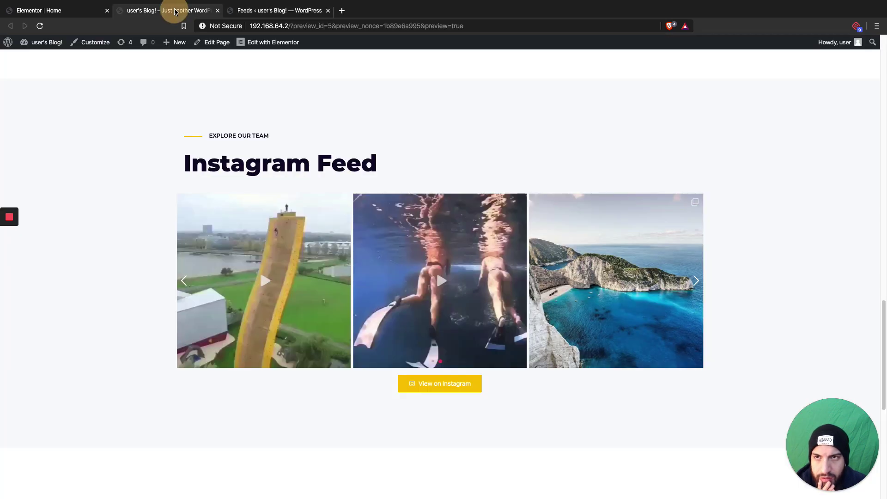
{"action": "left_click", "coordinate": [41, 26]}
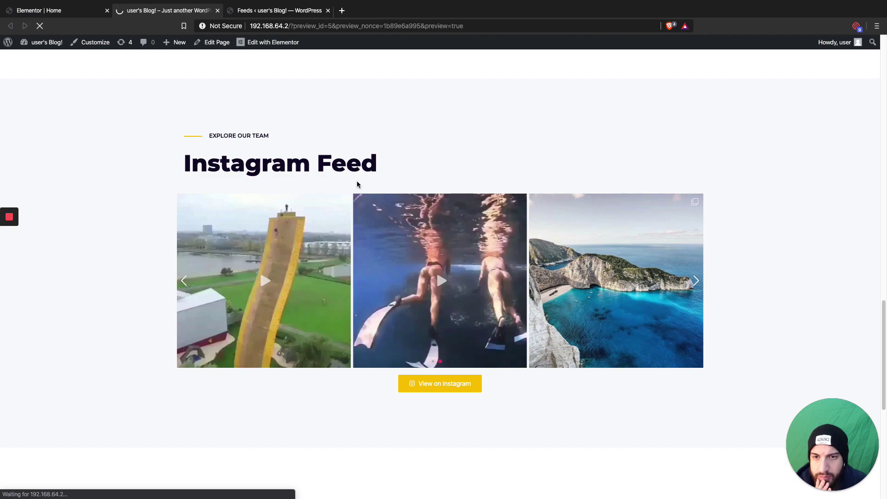
{"action": "scroll", "coordinate": [587, 273], "scroll_direction": "down", "scroll_amount": 2}
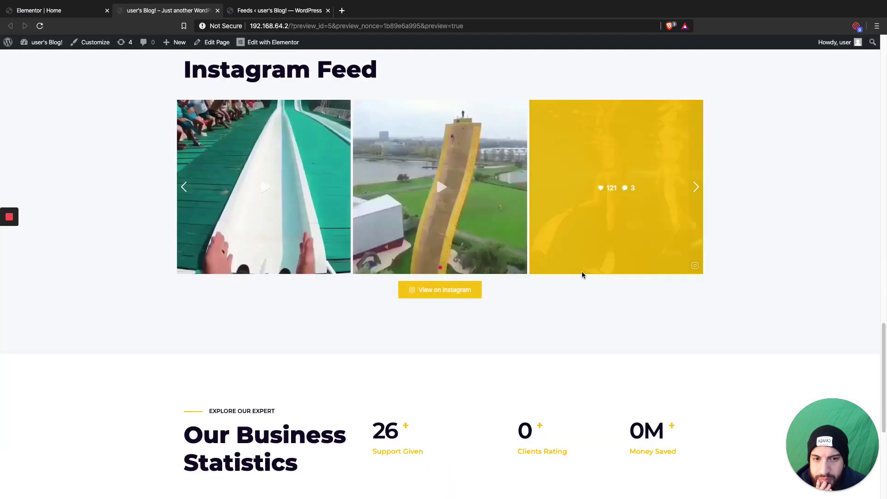
{"action": "scroll", "coordinate": [554, 271], "scroll_direction": "down", "scroll_amount": 6}
{"action": "scroll", "coordinate": [497, 258], "scroll_direction": "up", "scroll_amount": 15}
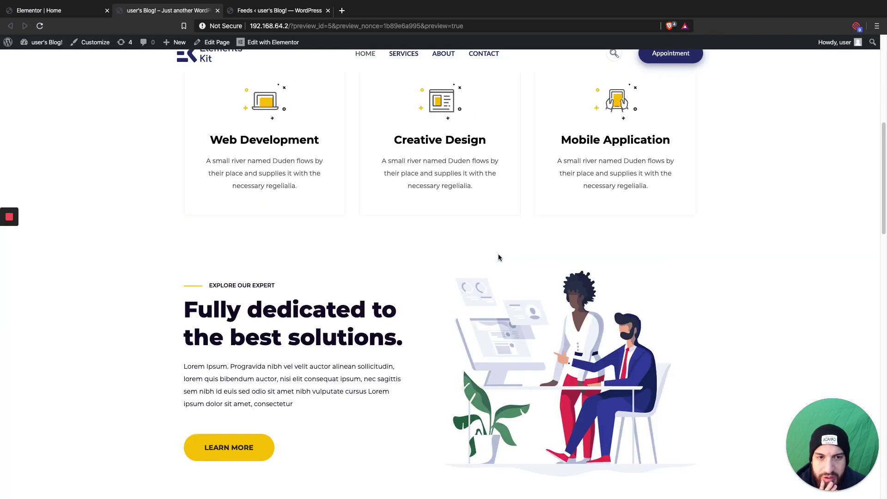
{"action": "scroll", "coordinate": [499, 258], "scroll_direction": "up", "scroll_amount": 8}
{"action": "scroll", "coordinate": [458, 248], "scroll_direction": "down", "scroll_amount": 15}
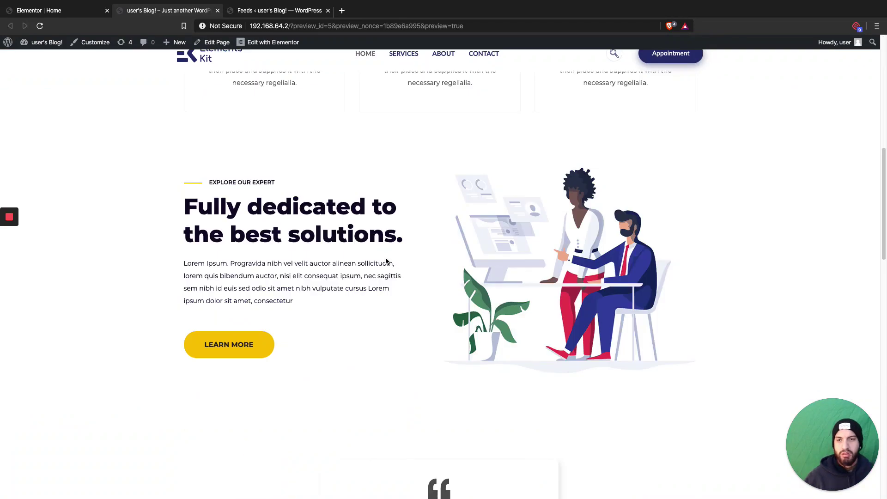
{"action": "scroll", "coordinate": [543, 267], "scroll_direction": "down", "scroll_amount": 4}
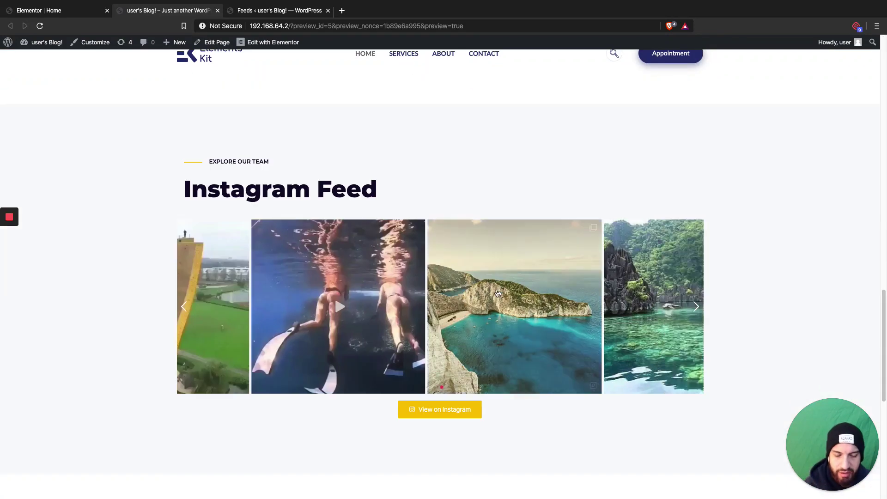
{"action": "scroll", "coordinate": [569, 300], "scroll_direction": "down", "scroll_amount": 8}
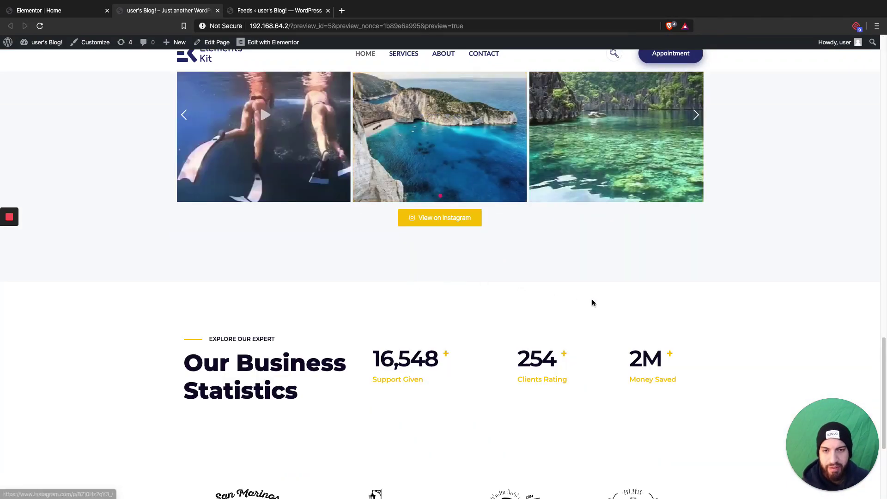
{"action": "scroll", "coordinate": [577, 273], "scroll_direction": "up", "scroll_amount": 8}
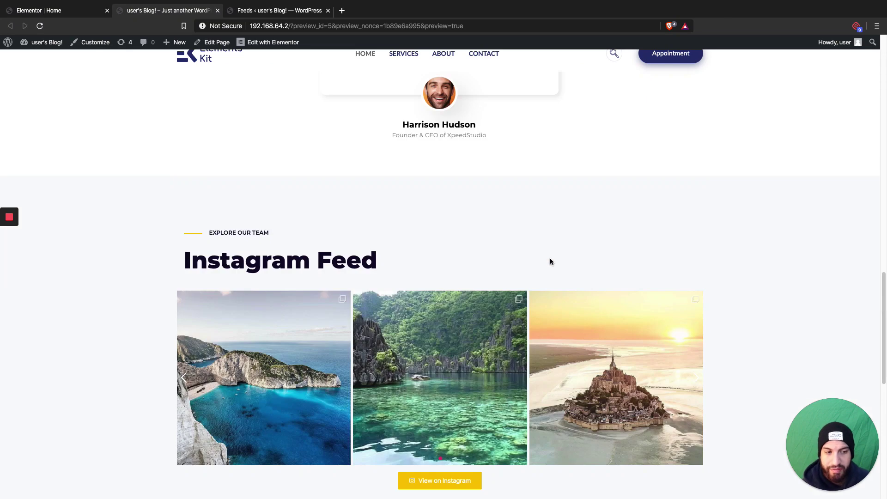